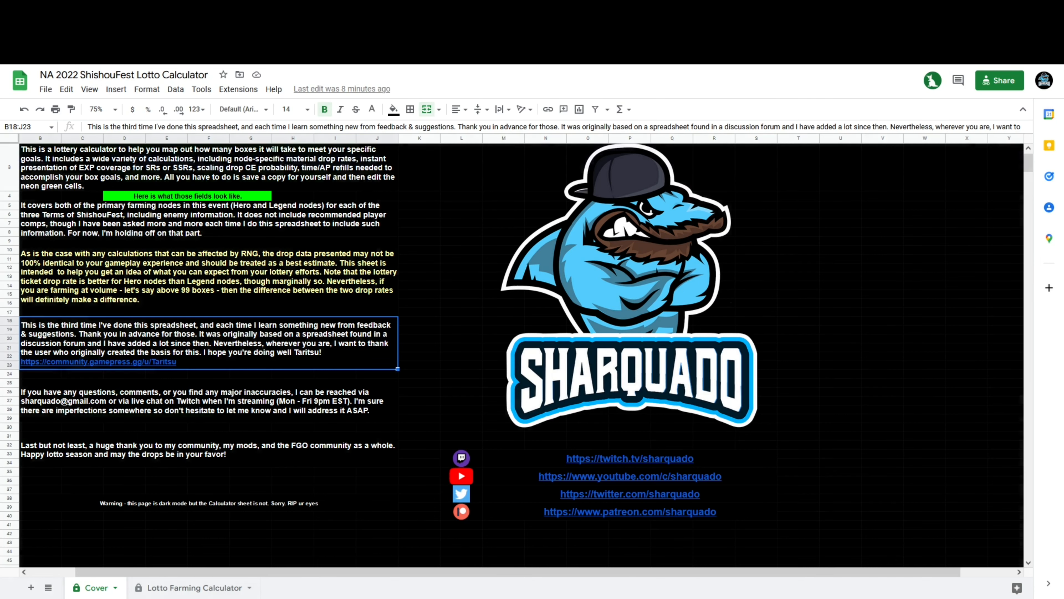
Step: Switch to the Lotto Farming Calculator sheet and view the file commands that include making a copy
key("ctrl+shift+Page_Down")
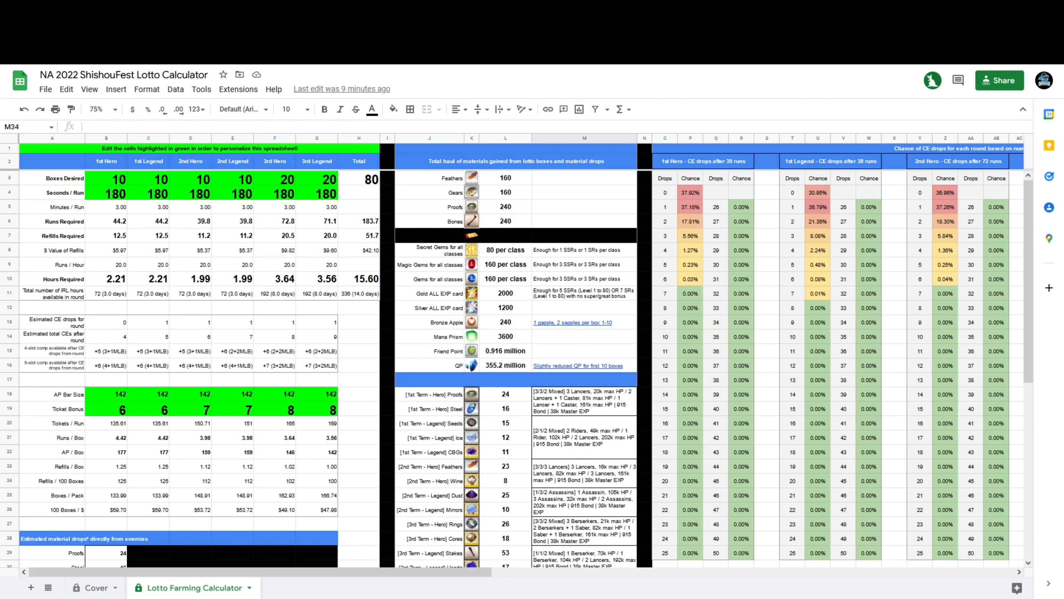
left_click(45, 89)
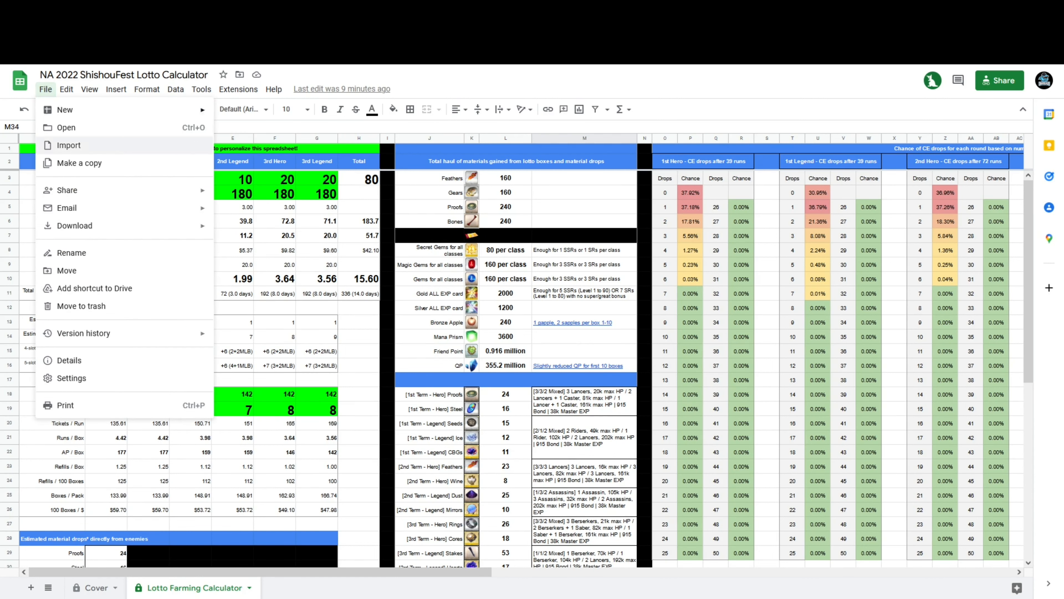
left_click(45, 89)
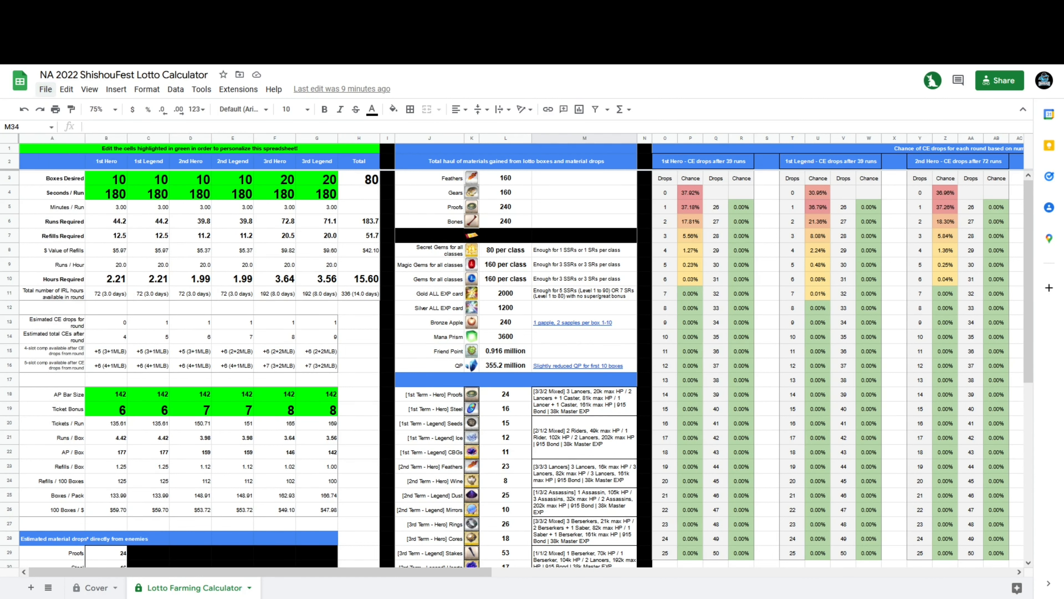
left_click(45, 88)
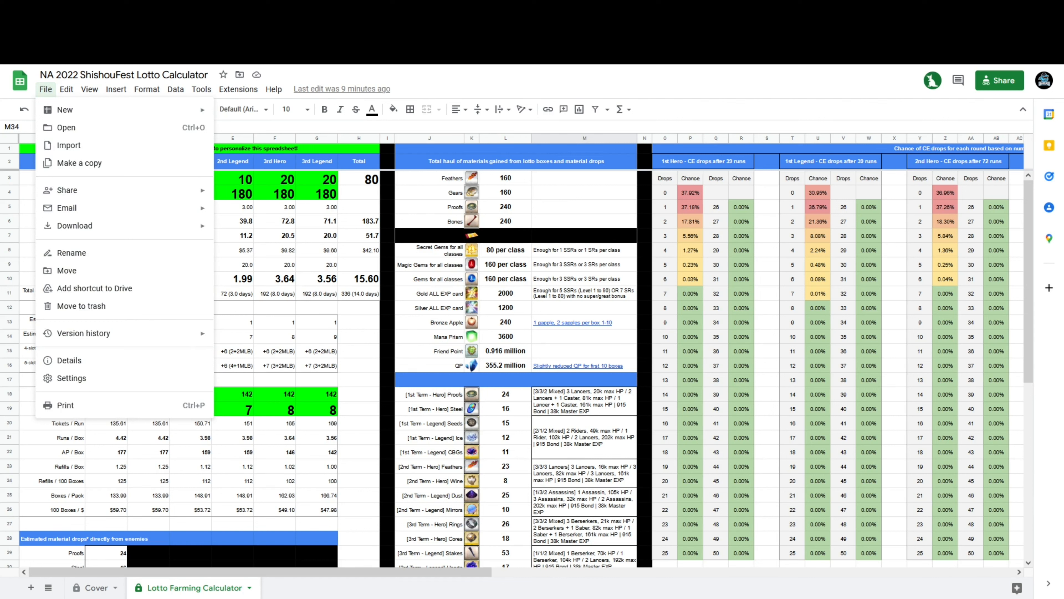
left_click(45, 89)
left_click(45, 89)
mouse_move(66, 89)
key("Escape")
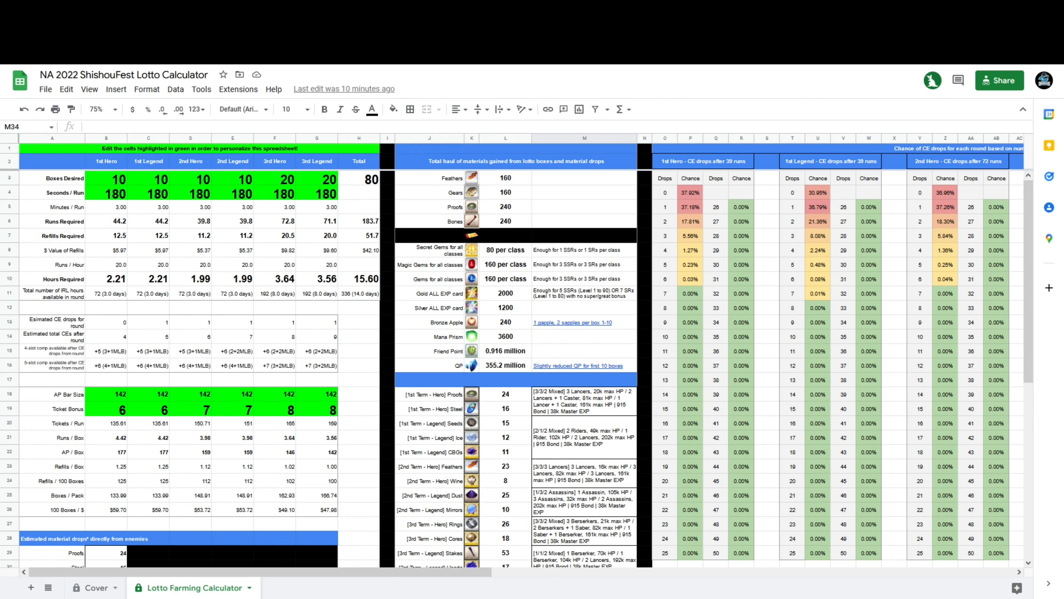
Step: Set Boxes Desired to 0 for all six nodes, from 1st Hero through 3rd Legend
left_click(106, 179)
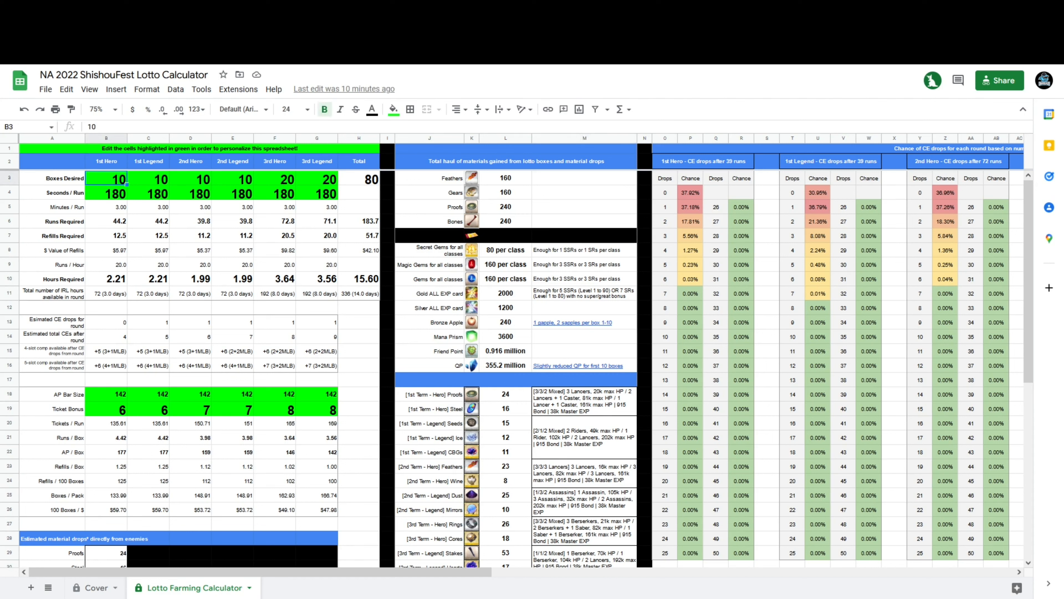
type("0")
key("Tab")
type("0")
key("Tab")
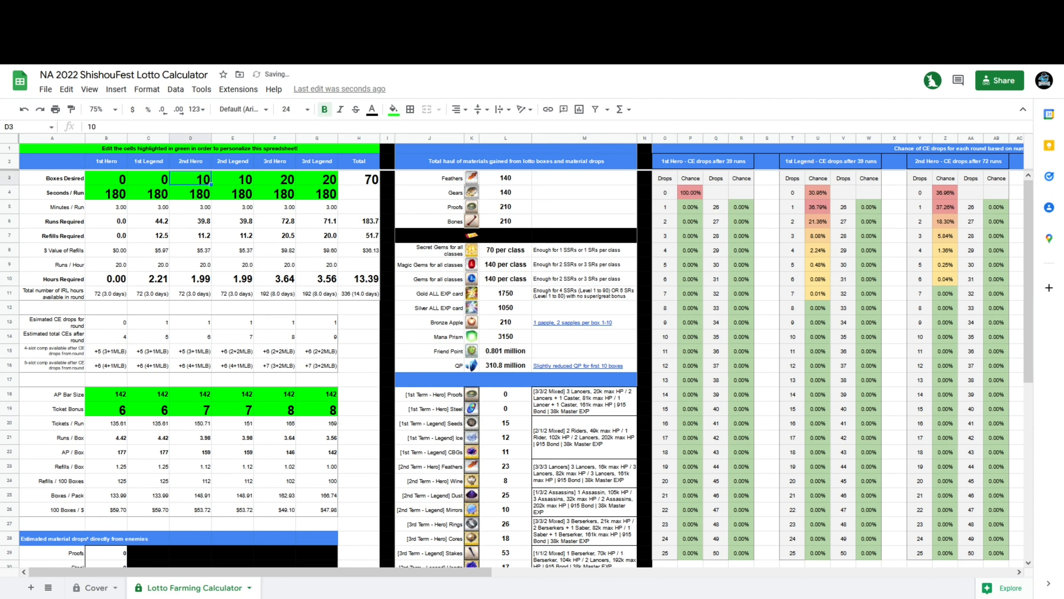
type("0")
key("Tab")
type("0")
key("Tab")
type("0")
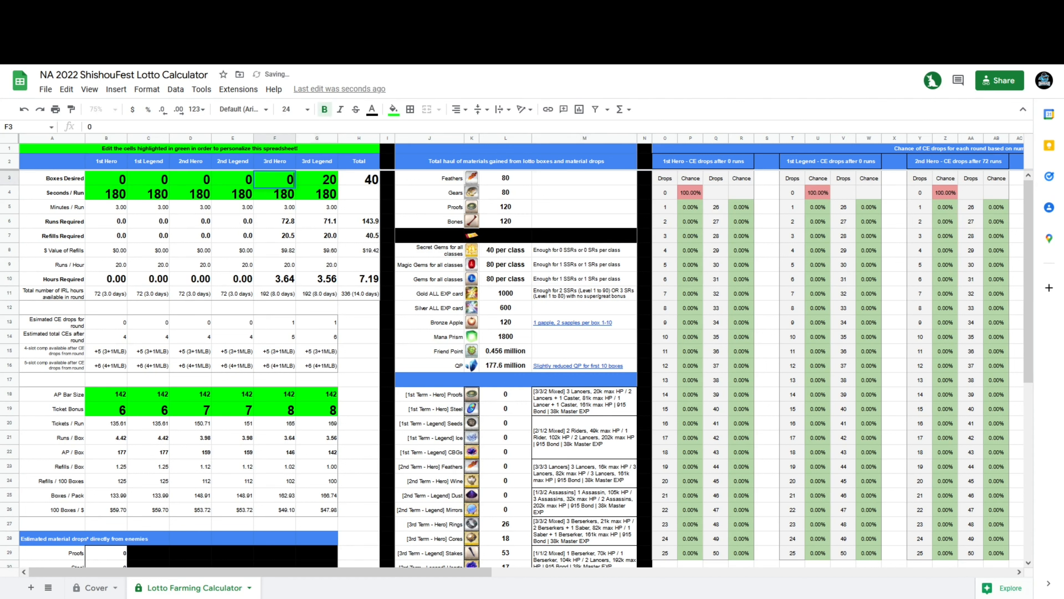
key("Tab")
type("0")
key("Tab")
key("Down")
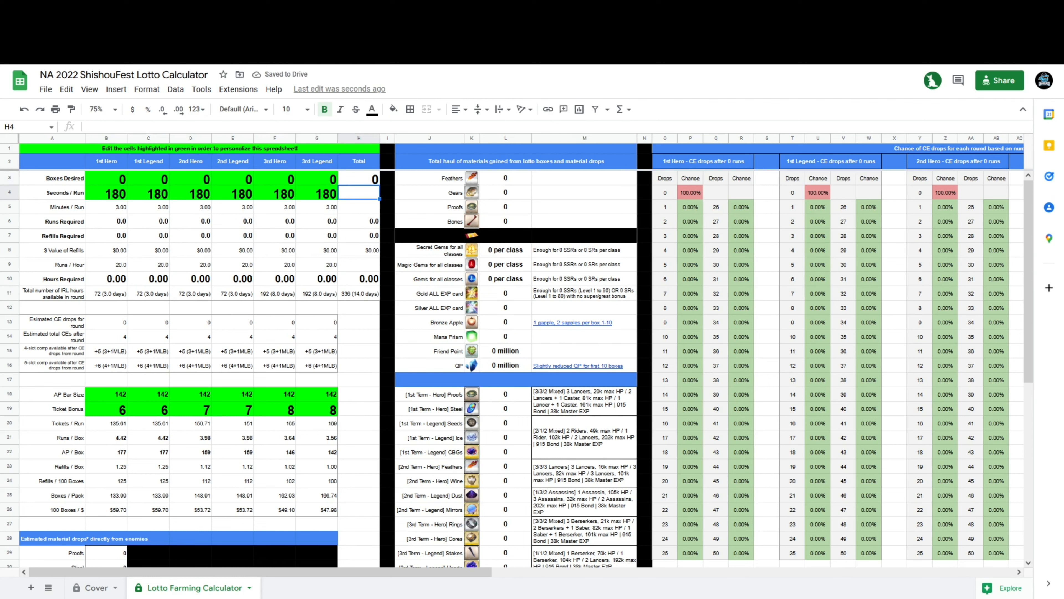
Step: Highlight the AP Bar Size row across all six node columns
mouse_move(578, 366)
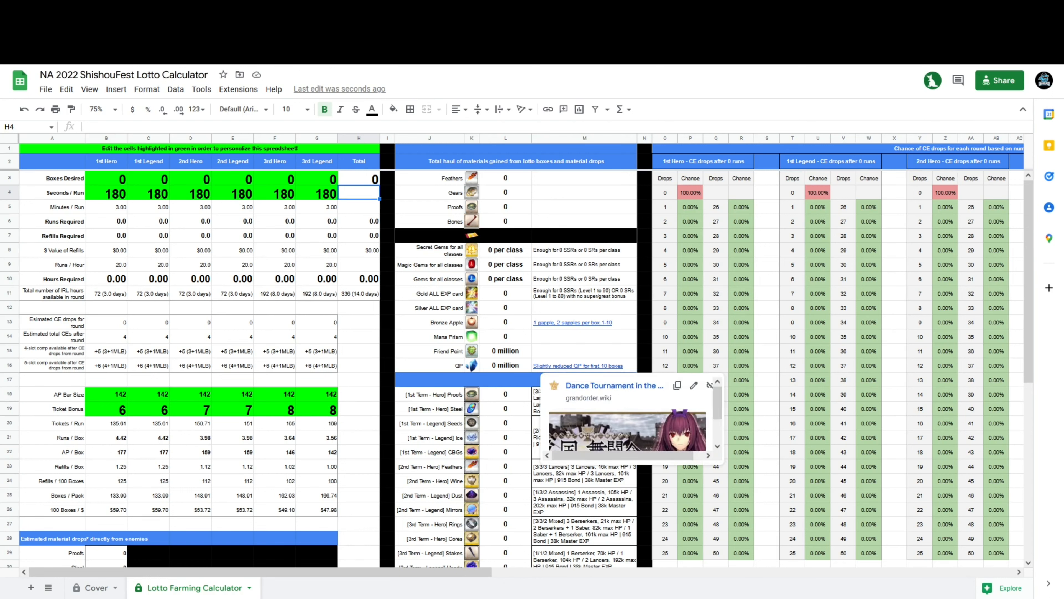
left_click_drag(52, 394, 359, 394)
left_click(359, 394)
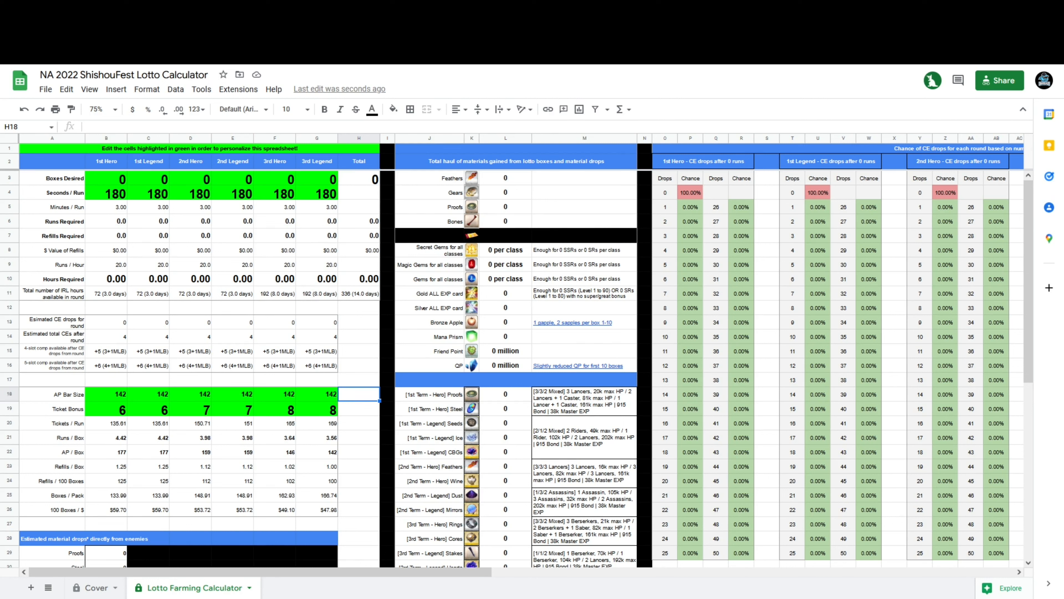
Step: Set Boxes Desired to 120 for 1st Hero, 180 for 1st Legend, 200 for 2nd Hero and 500 for 3rd Hero
left_click(106, 178)
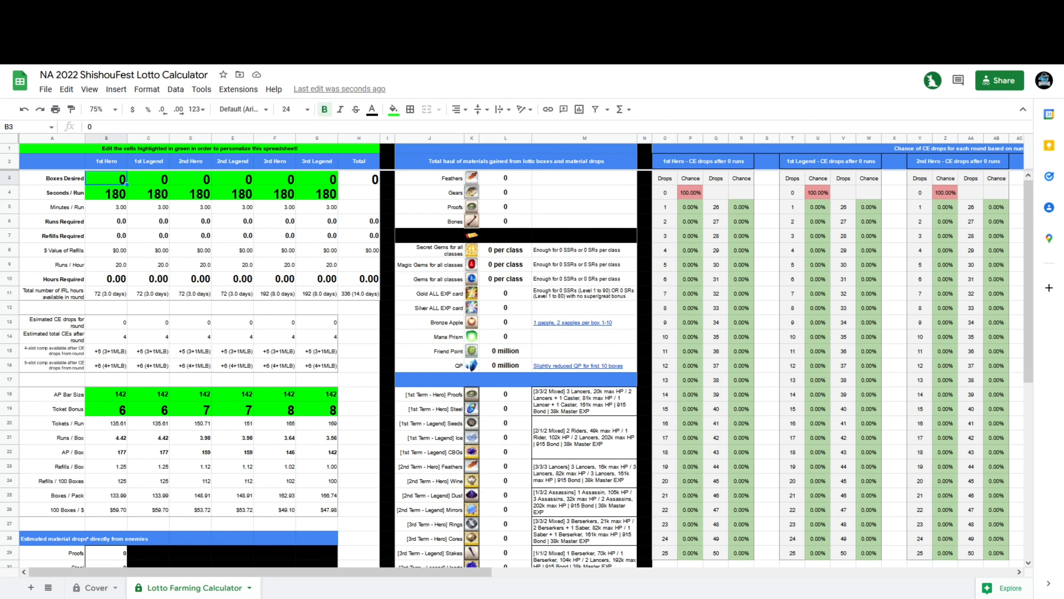
type("120")
key("Tab")
type("1")
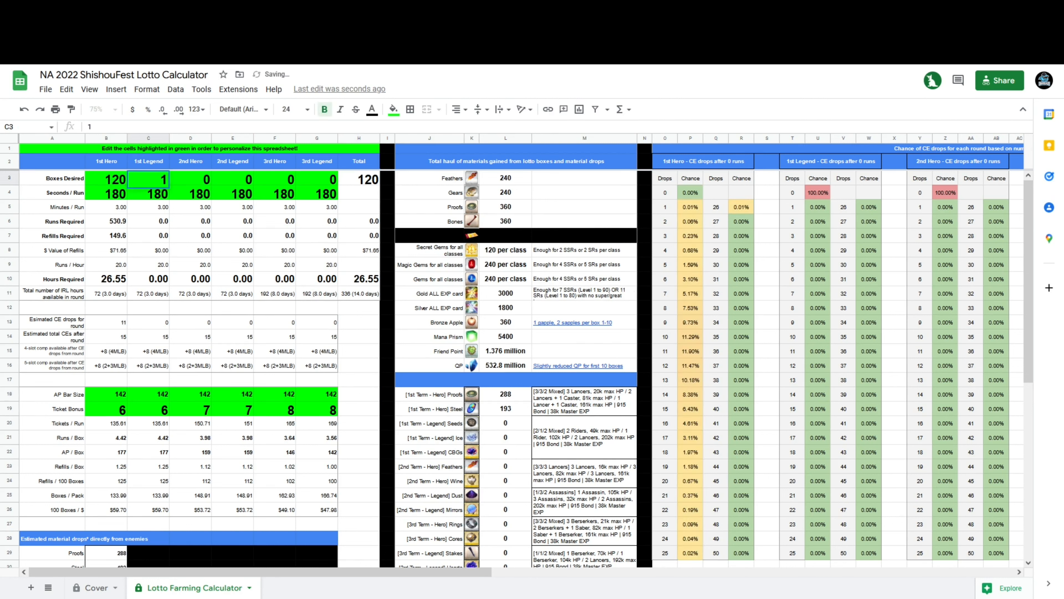
type("80")
key("Tab")
type("2")
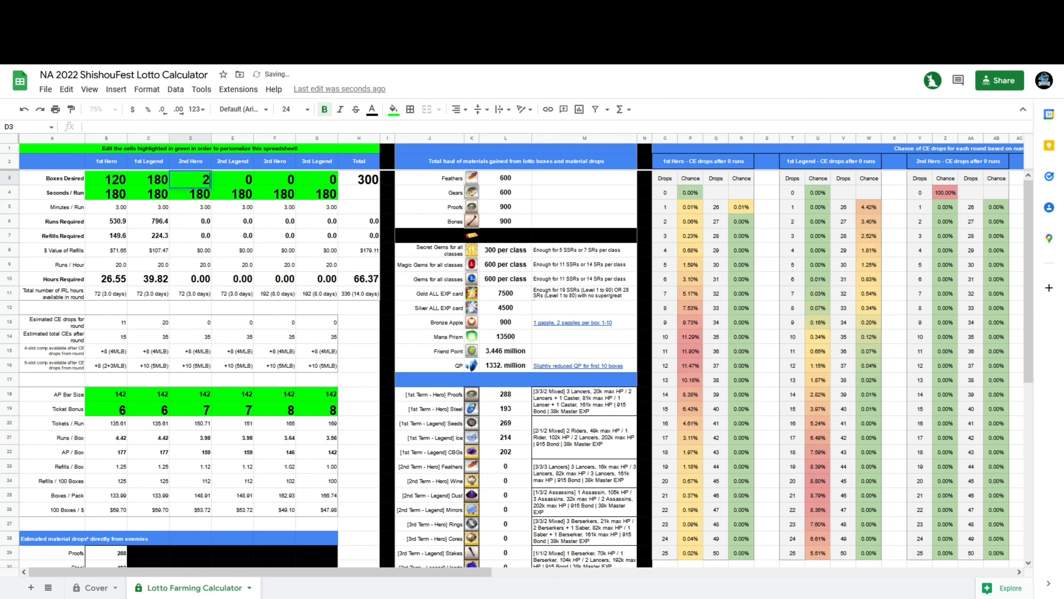
type("00")
key("Tab")
key("Tab")
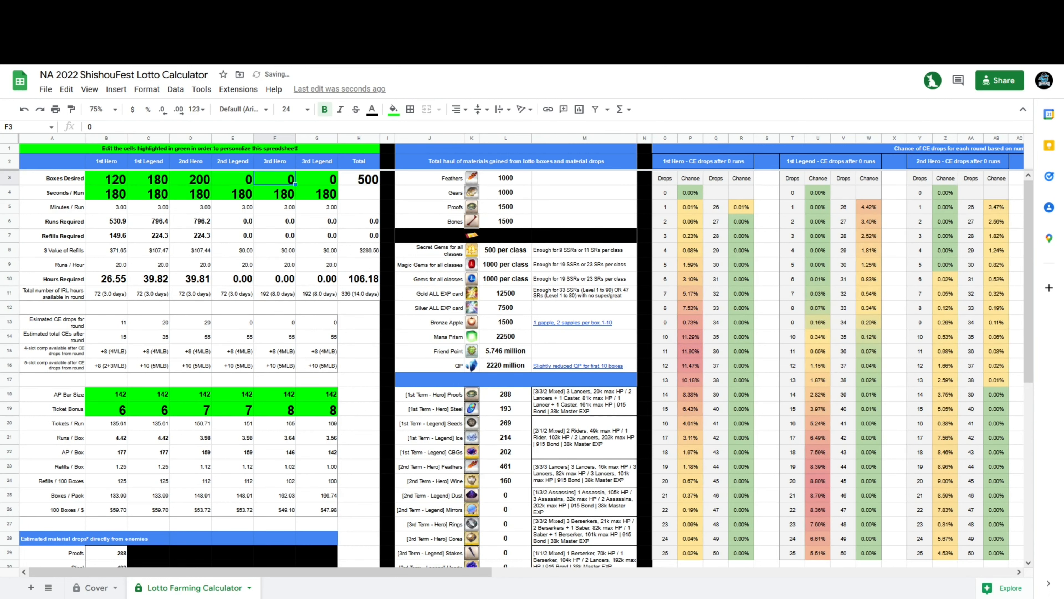
type("500")
key("Tab")
Step: Reset Boxes Desired to 0 for 3rd Hero, 2nd Hero, 1st Legend and 1st Hero
key("shift+Tab")
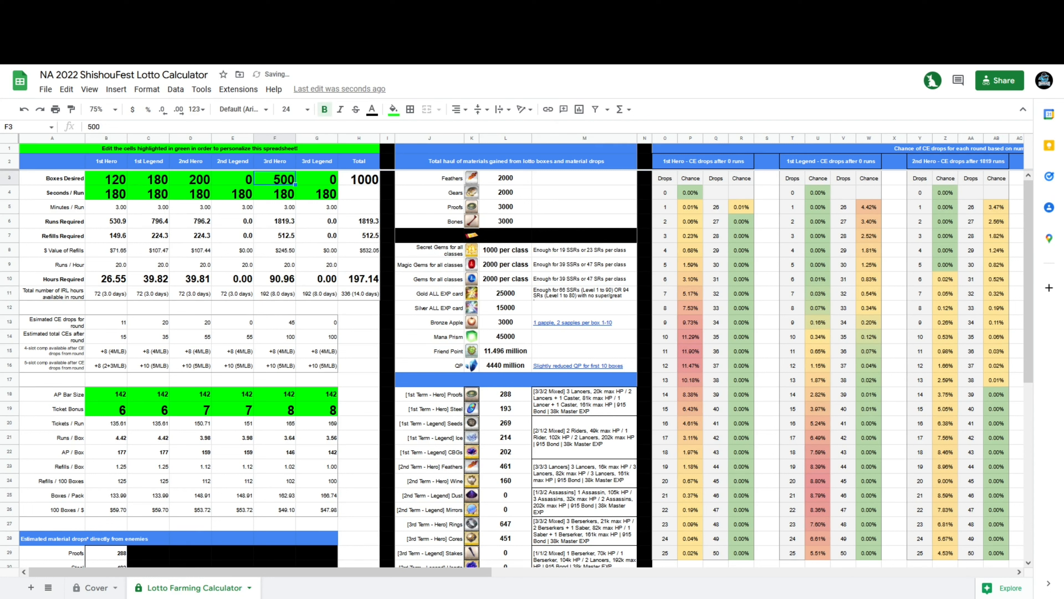
type("0")
key("shift+Tab")
key("shift+Tab")
type("0")
key("shift+Tab")
type("0")
key("shift+Tab")
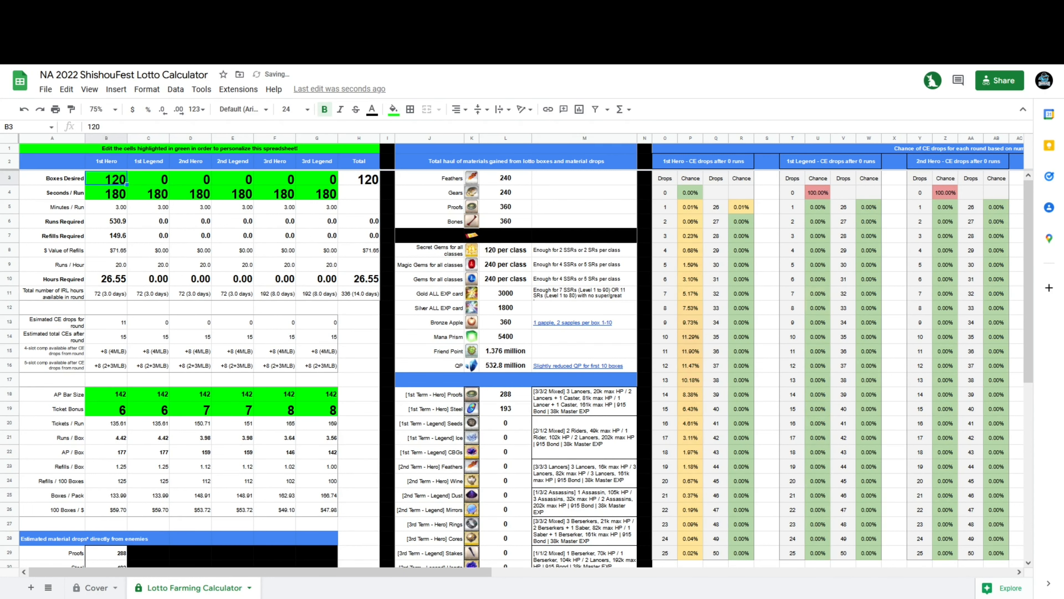
type("0")
key("Right")
key("Right")
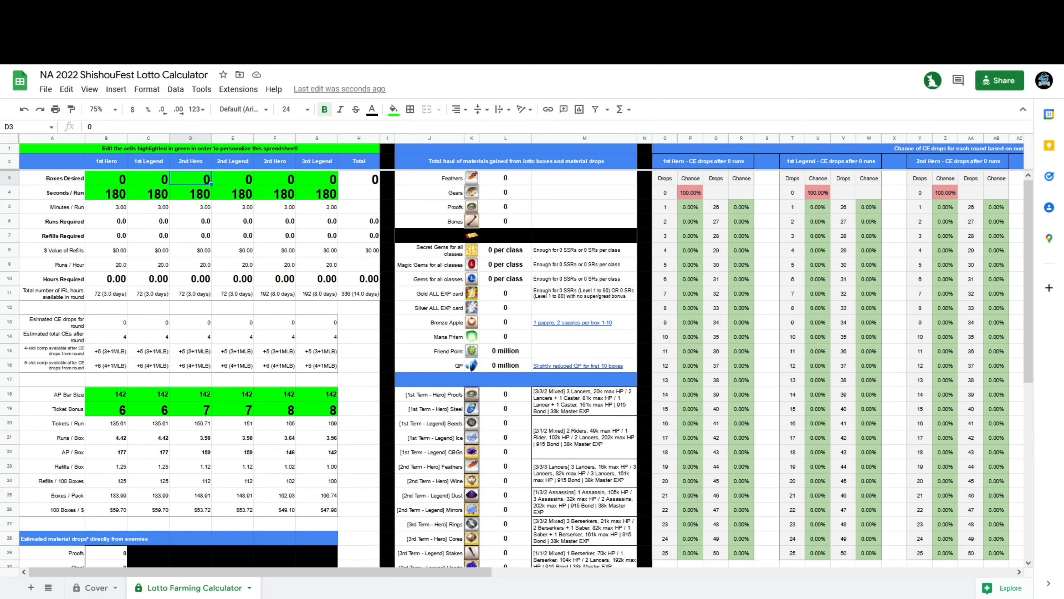
Step: Set Boxes Desired for the 3rd Legend node to 100
mouse_move(565, 294)
left_mouse_down()
mouse_move(440, 294)
mouse_move(562, 294)
left_mouse_up()
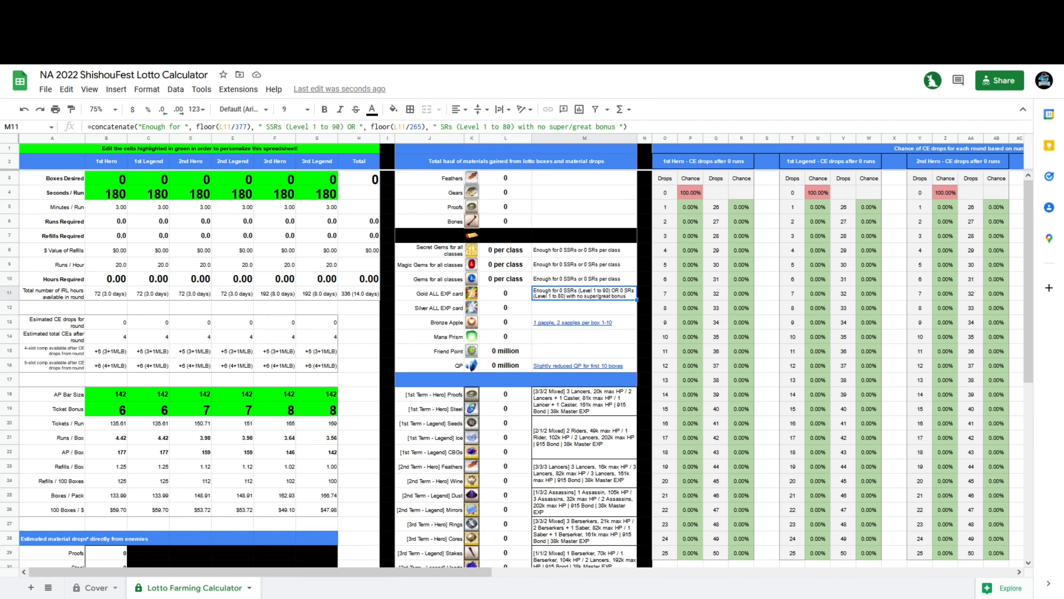
left_click(316, 179)
type("100")
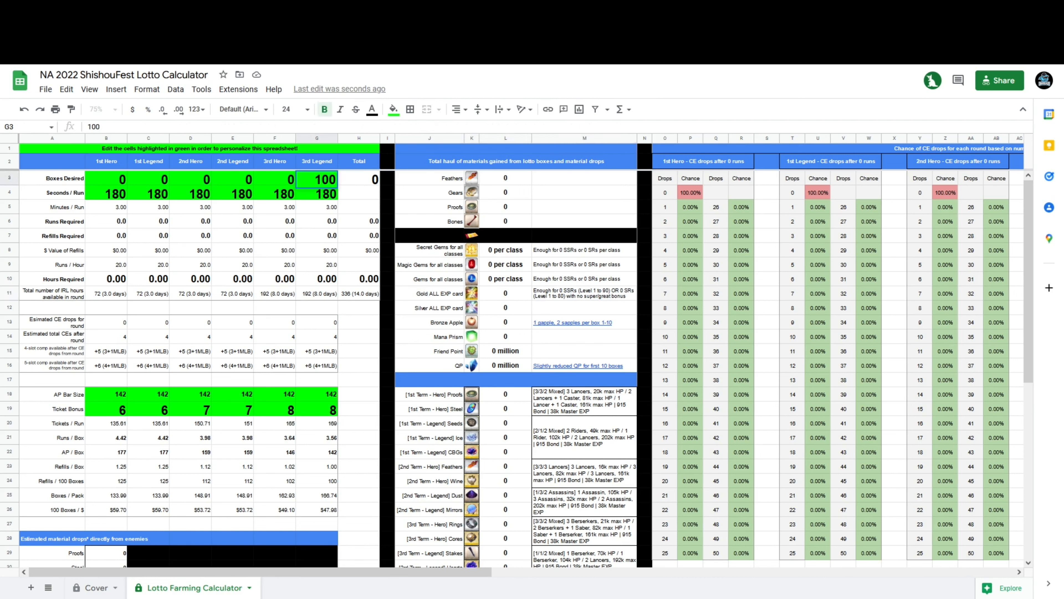
left_click(359, 192)
Step: Highlight the Gold ALL EXP card row with its SSR and SR leveling estimate, cells J11:M11
left_click(584, 293)
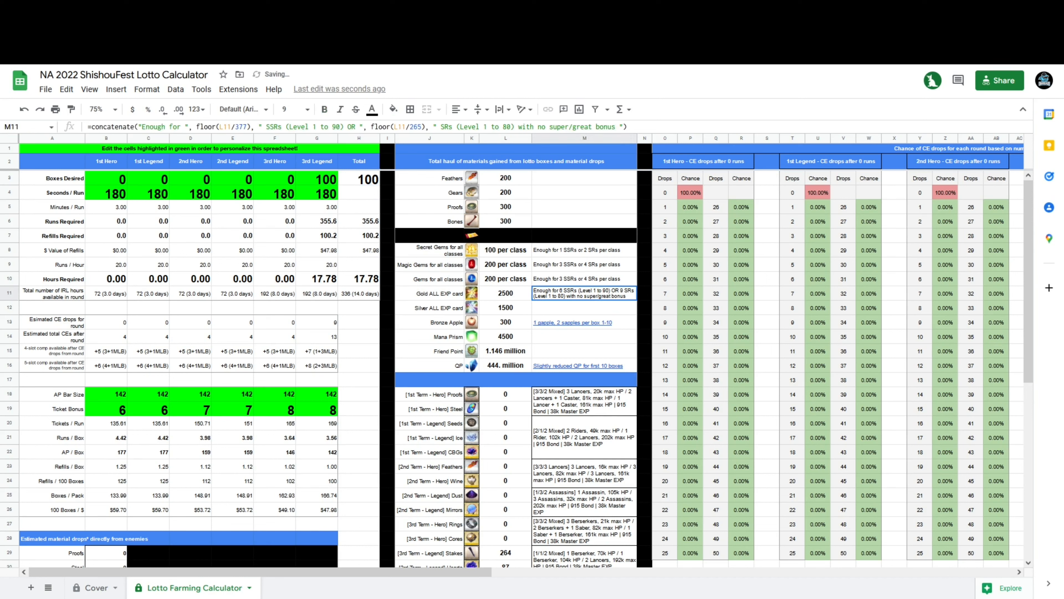
key("shift+Left")
key("shift+Left")
key("shift+Left")
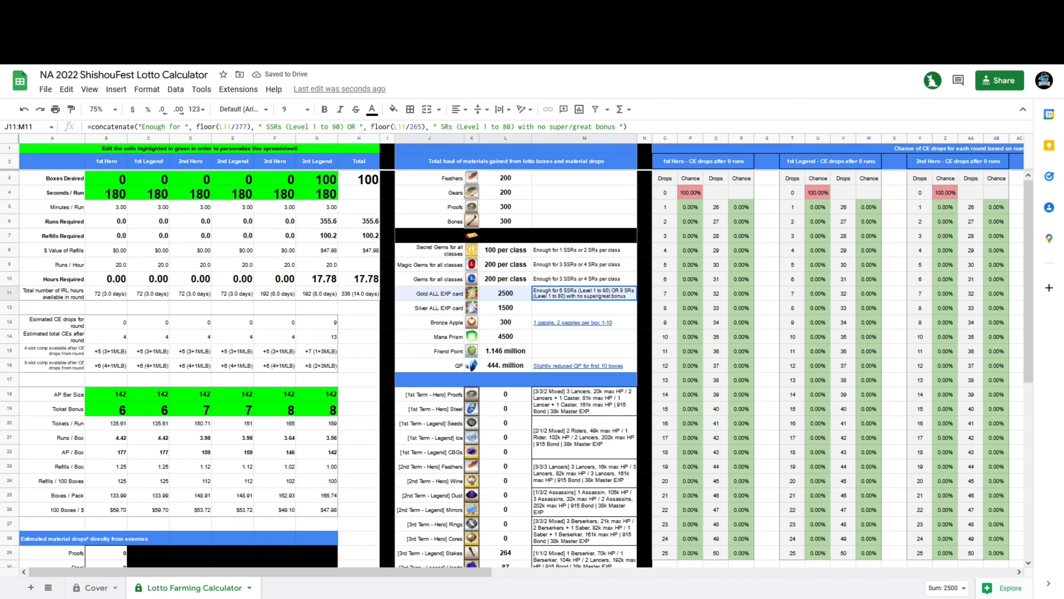
left_click(584, 294)
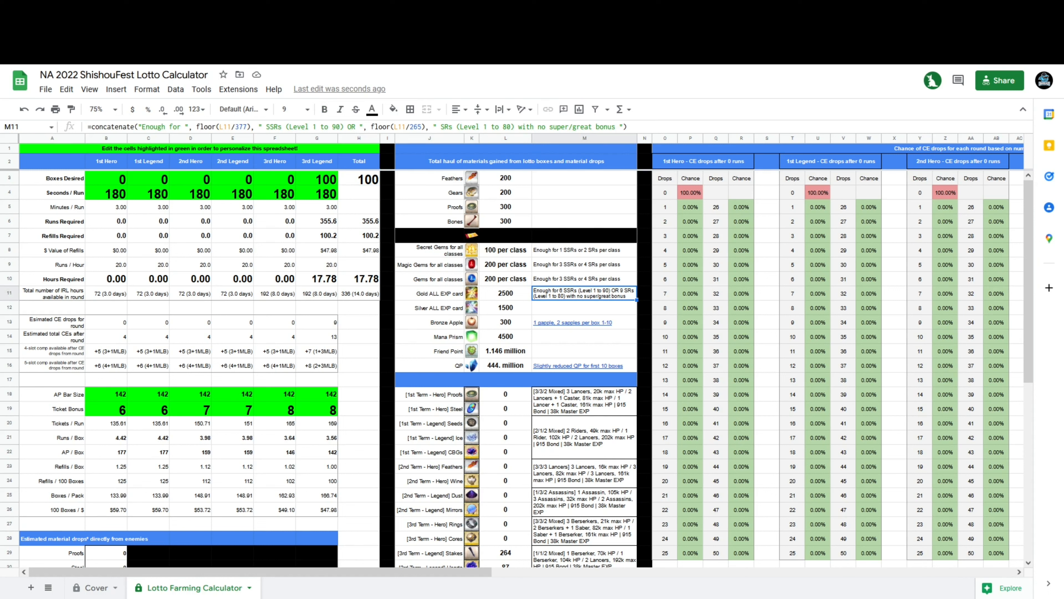
key("shift+Left")
key("shift+Left")
key("shift+Left")
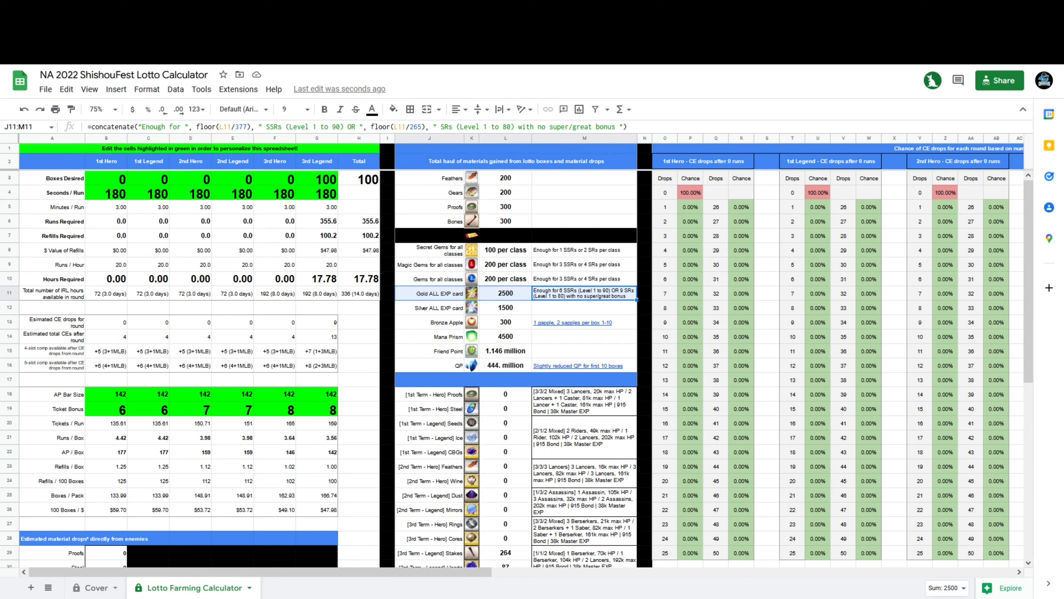
left_click(584, 294)
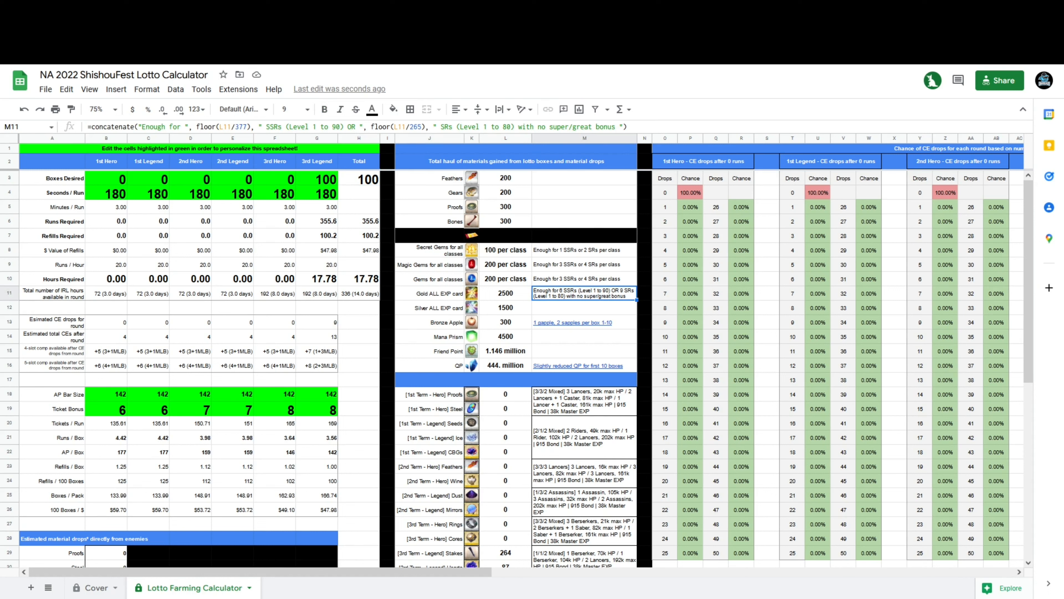
Step: Highlight the Gems for all classes row, extending the selection up to the Secret Gems row, cells J8:M10
key("Up")
key("shift+Left")
key("shift+Left")
key("shift+Left")
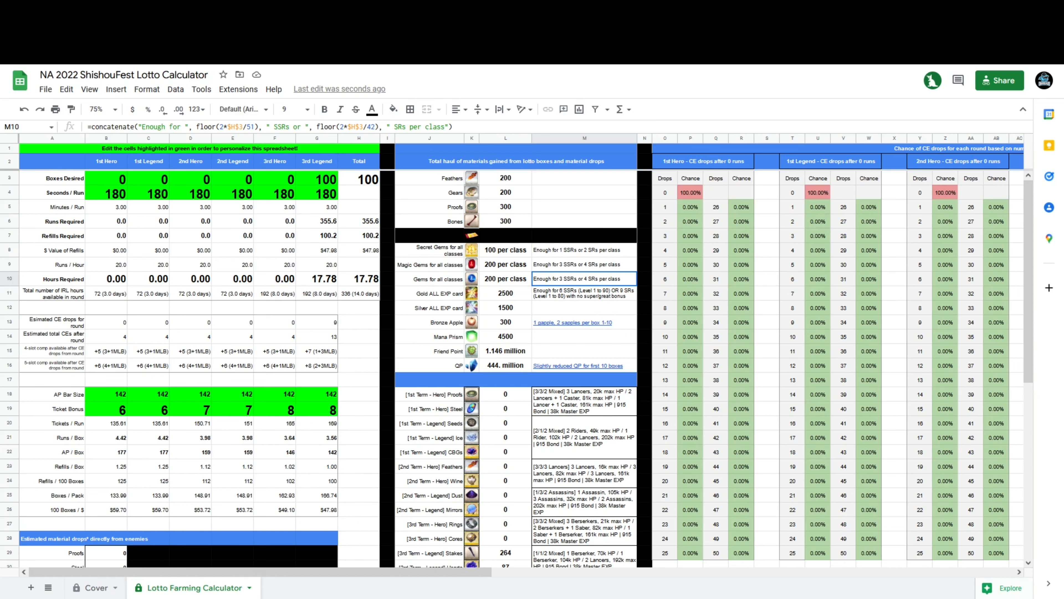
left_click(584, 279)
key("shift+Left")
key("shift+Left")
key("shift+Left")
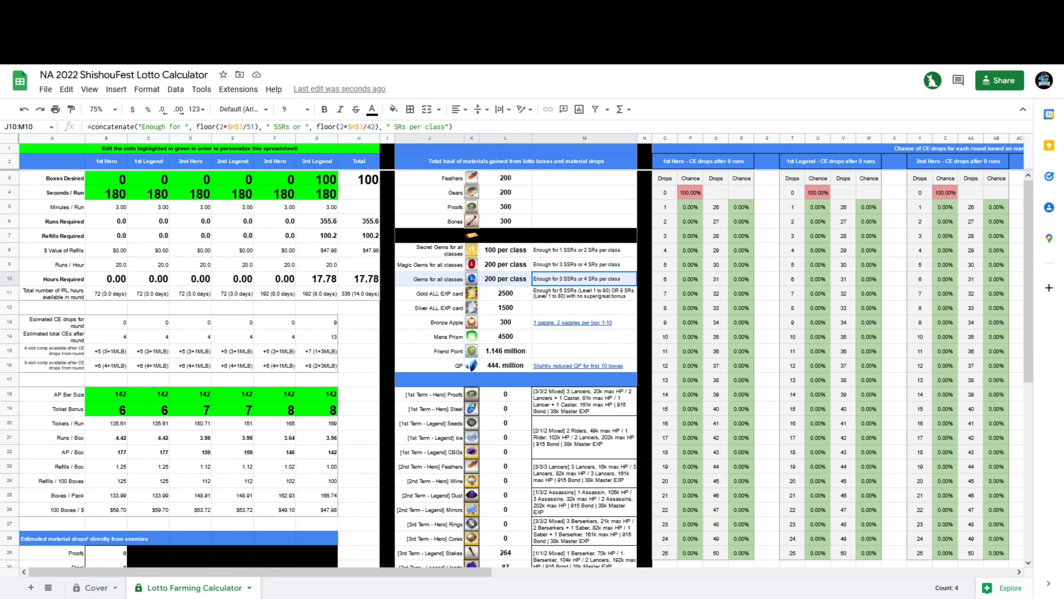
key("shift+Up")
key("shift+Up")
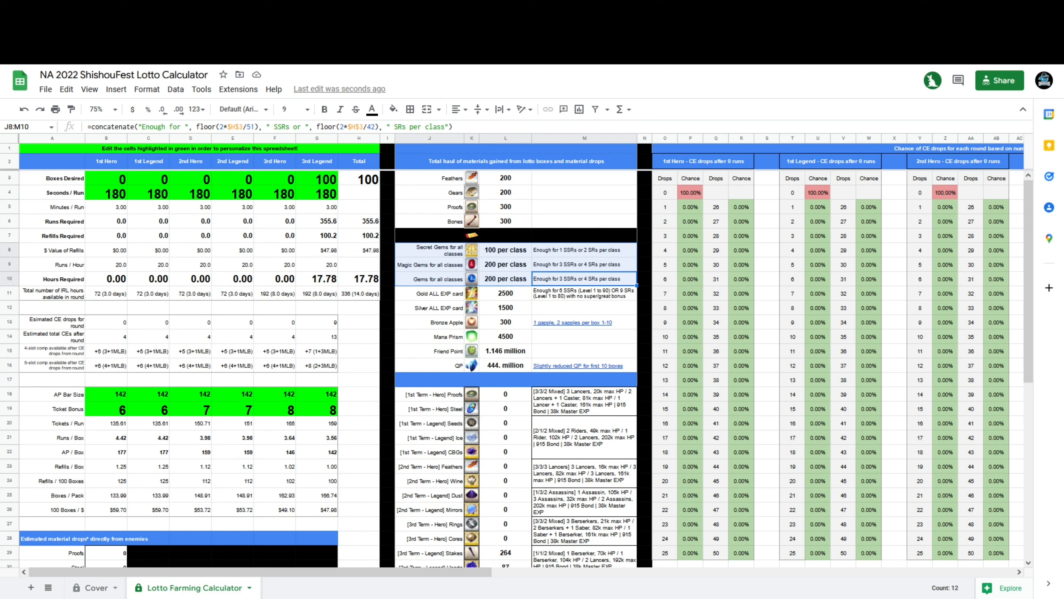
Step: Examine the Secret Gems, Magic Gems and Gems rows one by one, including their SSR and SR estimates
left_click(430, 250)
left_click(430, 264)
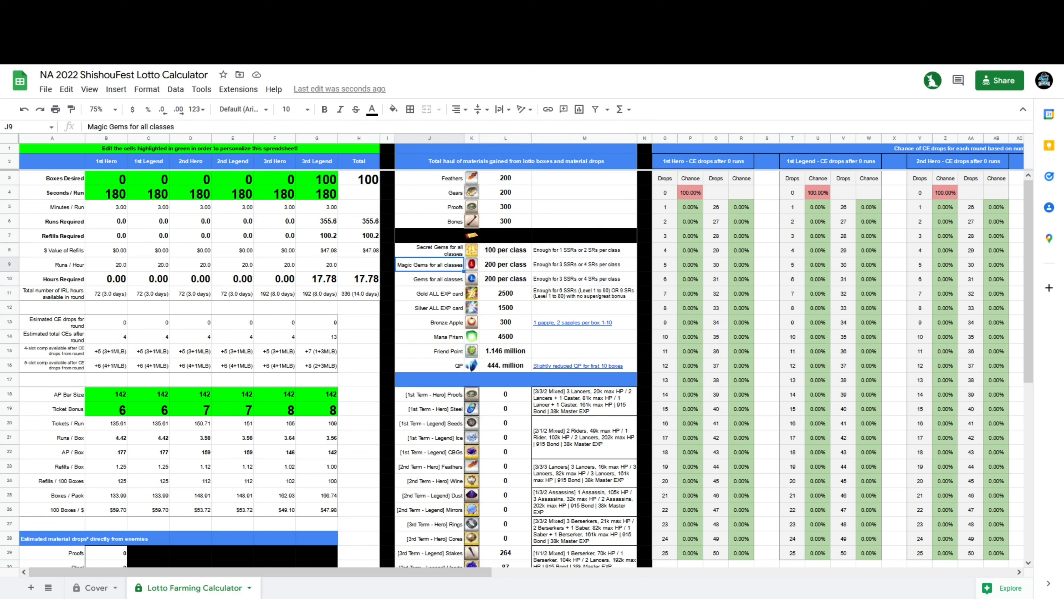
left_click(584, 250)
key("shift+Left")
key("shift+Left")
key("shift+Left")
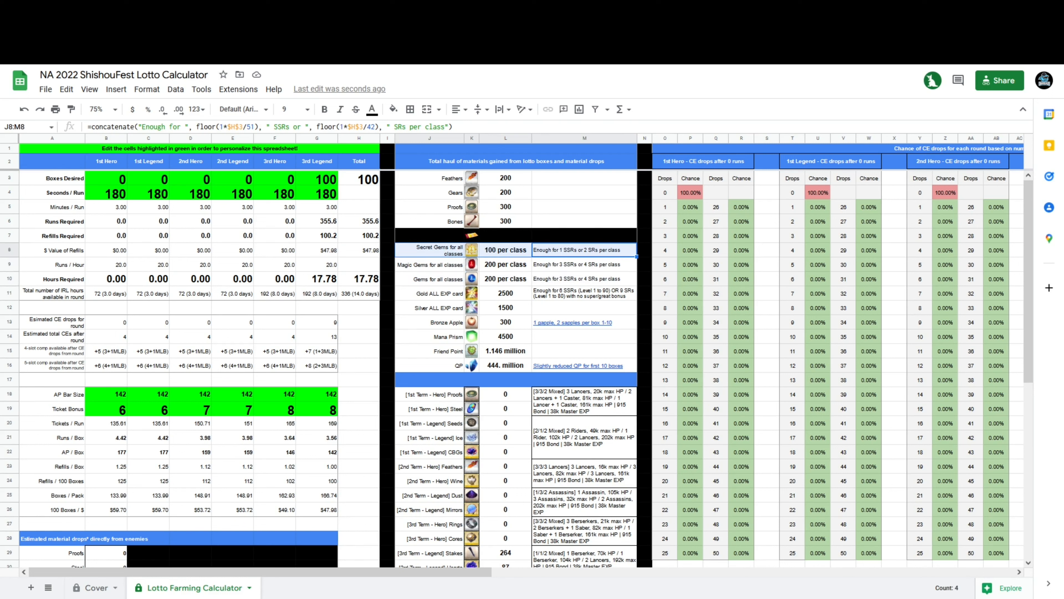
left_click_drag(584, 264, 429, 265)
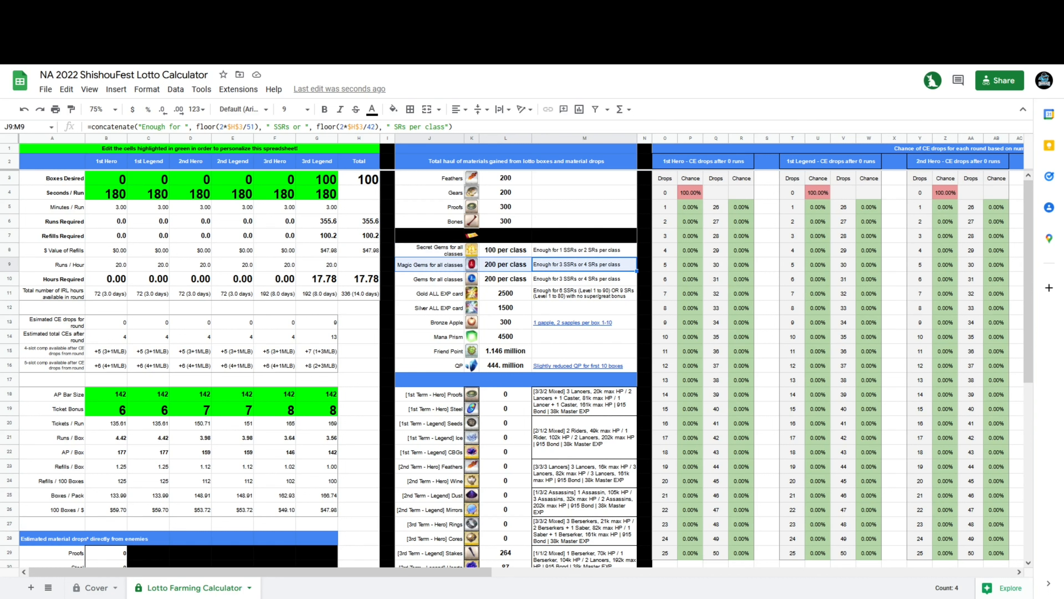
left_click(584, 278)
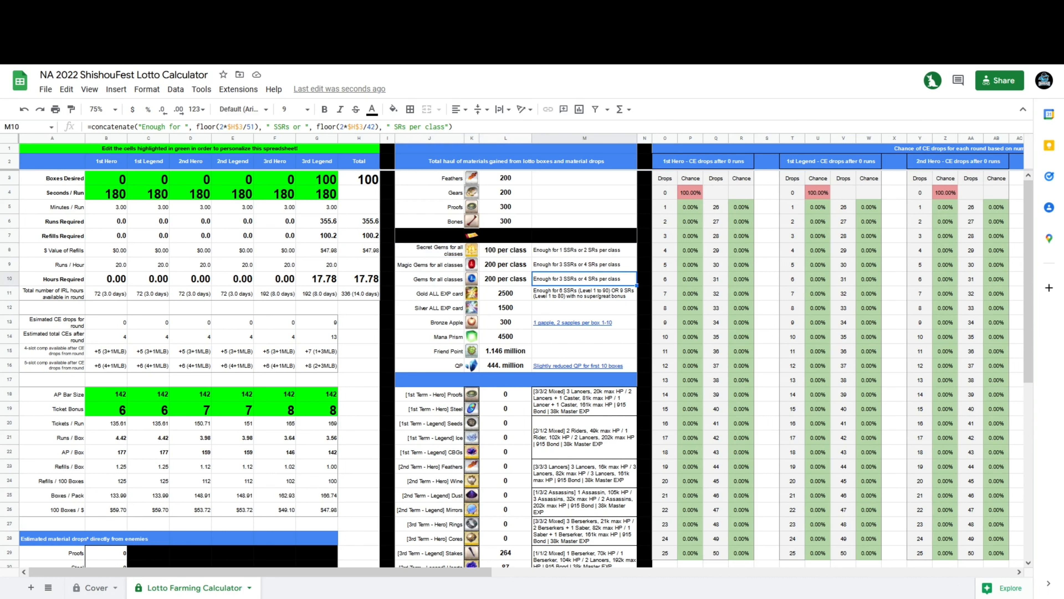
Step: Inspect the Bronze Apple, Mana Prism and Silver ALL EXP card totals in the materials haul
left_click(505, 322)
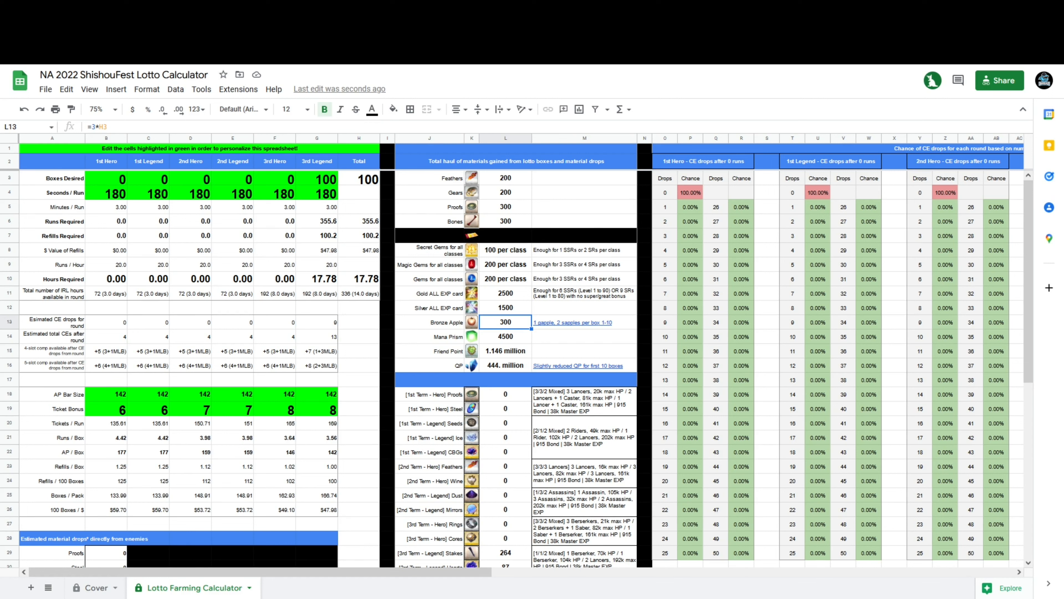
mouse_move(573, 322)
left_click(505, 337)
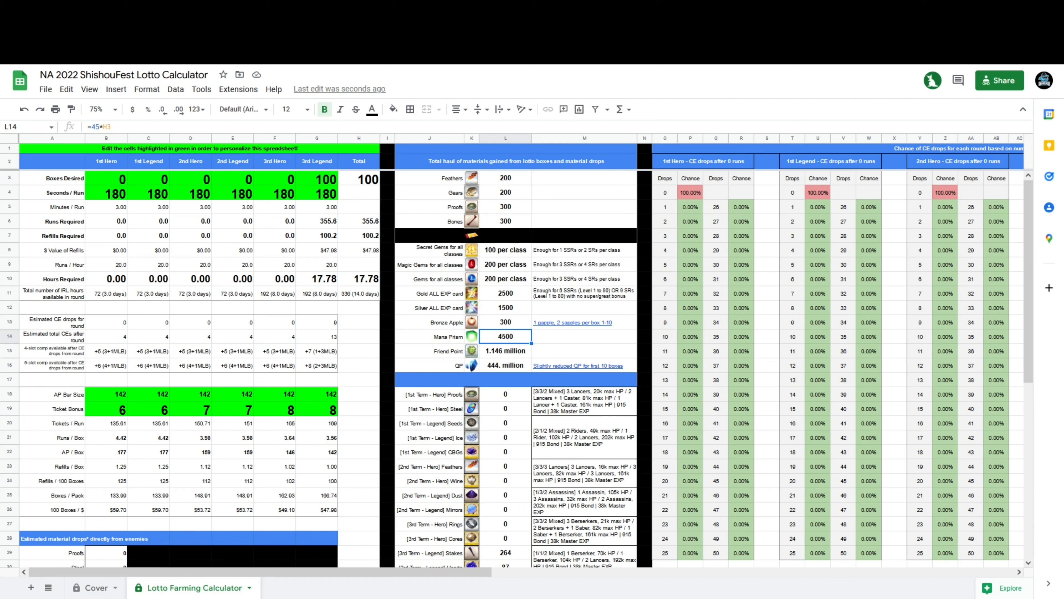
left_click(506, 308)
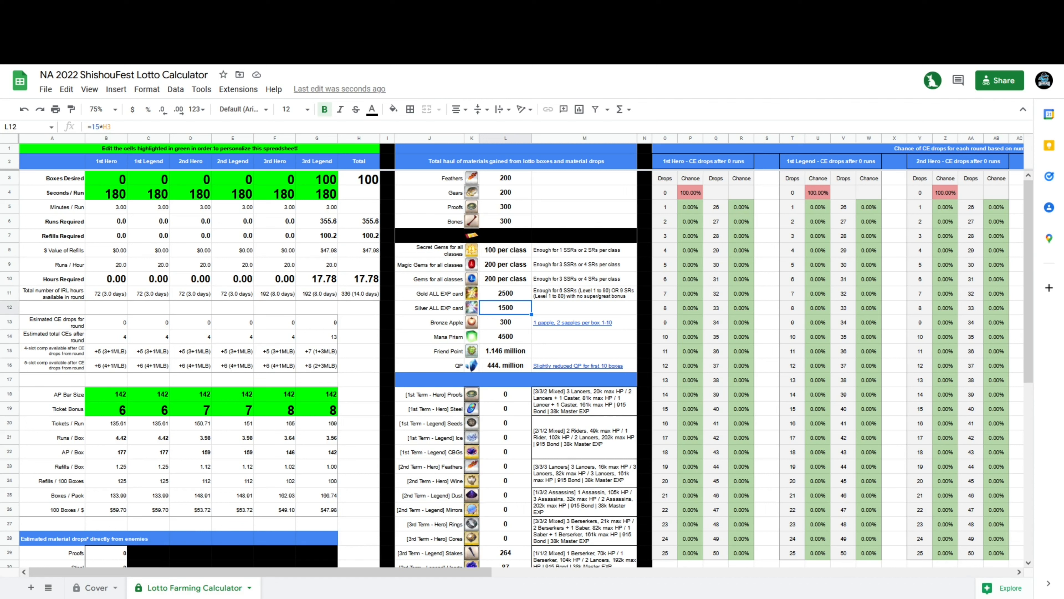
Step: Inspect the Mana Prism and QP totals in the materials haul and the enemy drop rows below them
left_click(584, 337)
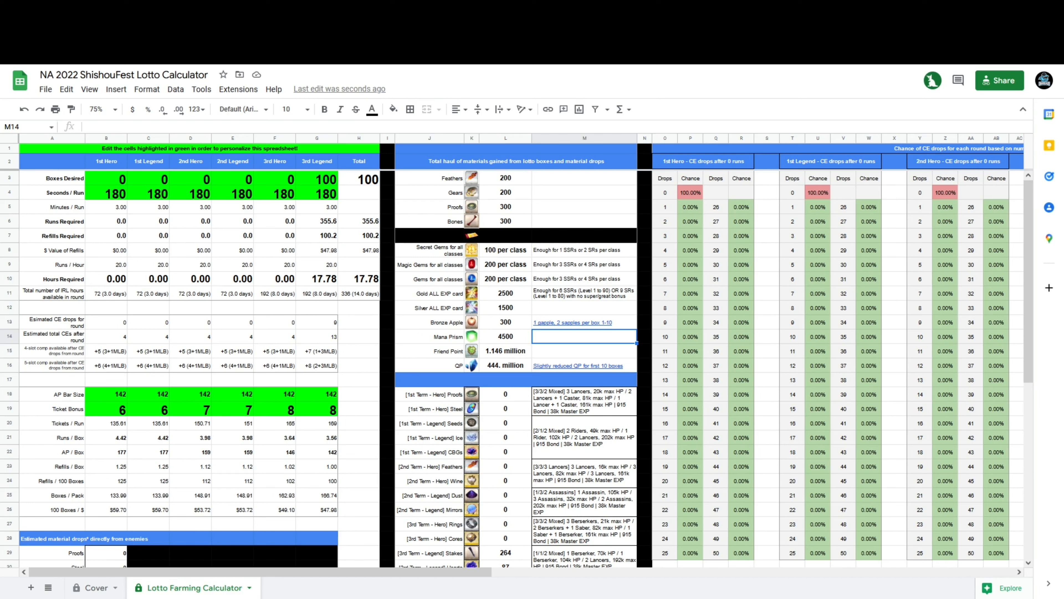
left_click(505, 365)
scroll(505, 366, "down", 3)
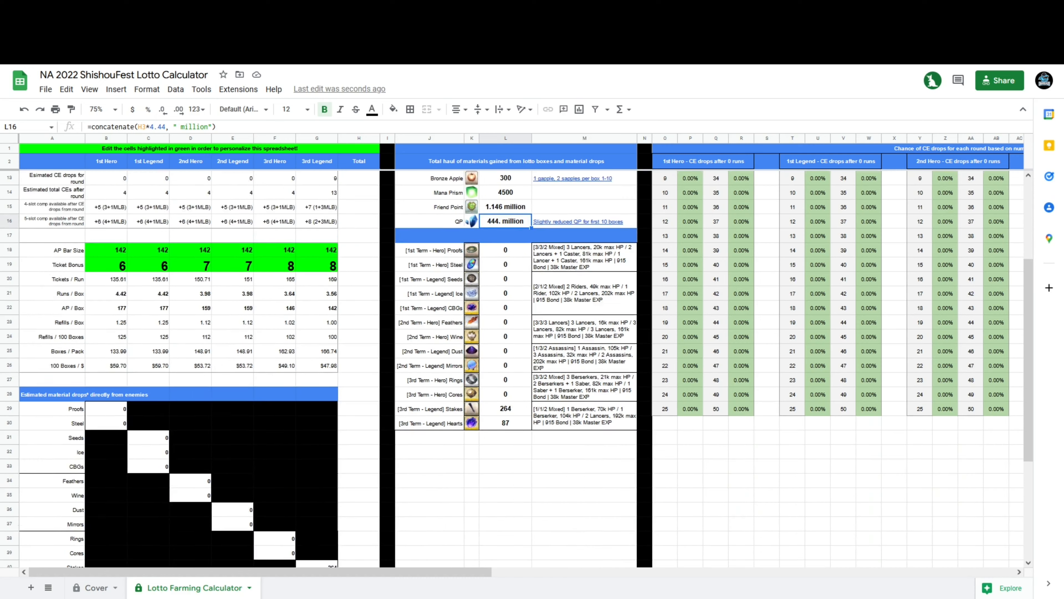
scroll(506, 365, "up", 3)
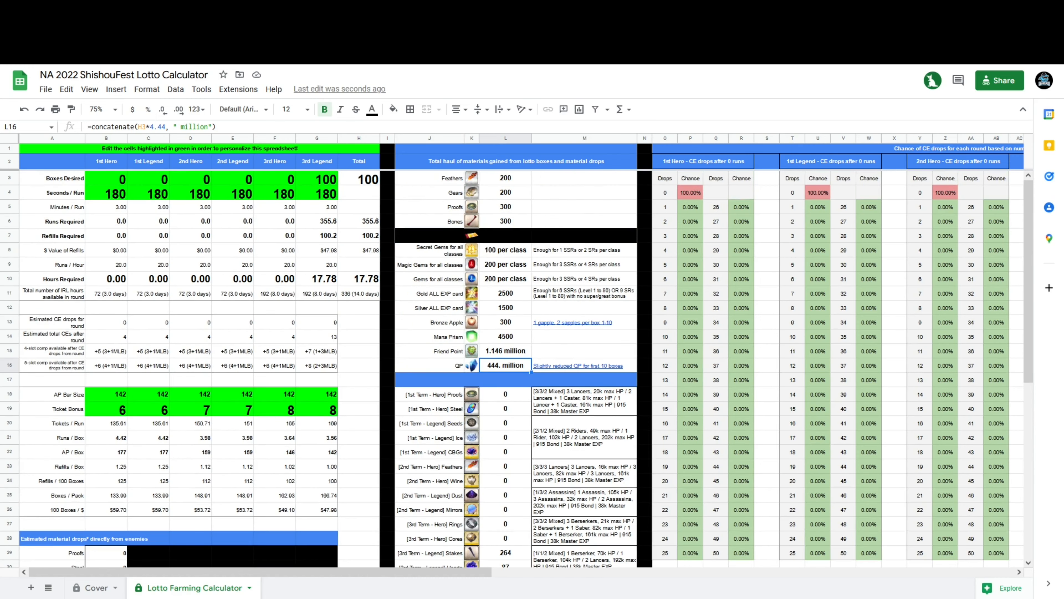
scroll(511, 368, "down", 2)
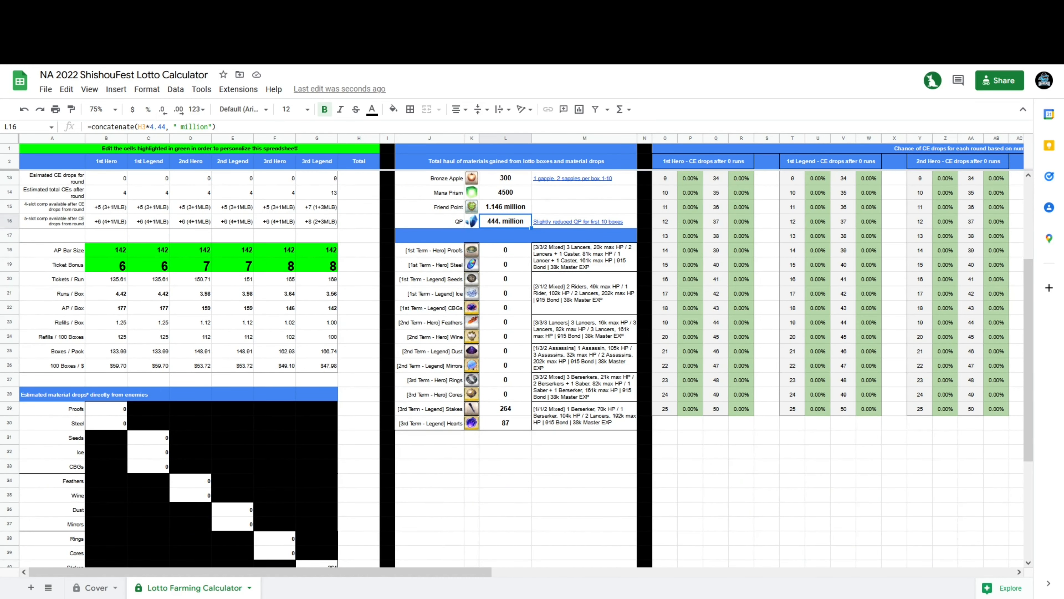
Step: Examine the per-term enemy material drops, including the 3rd Term Legend Stakes row and the enemy lineup notes
left_click_drag(505, 409, 435, 409)
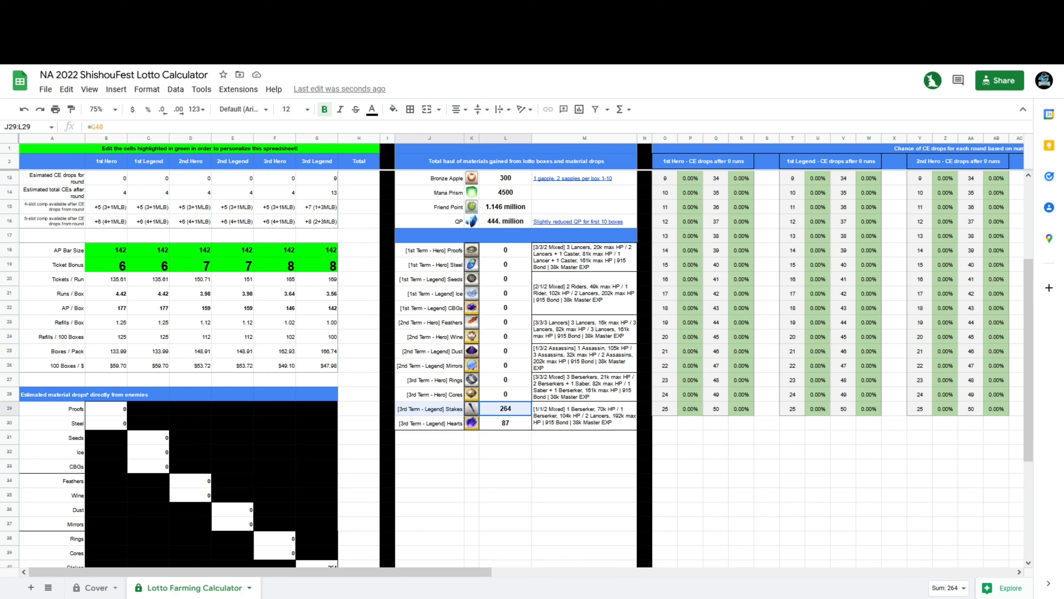
left_click(505, 451)
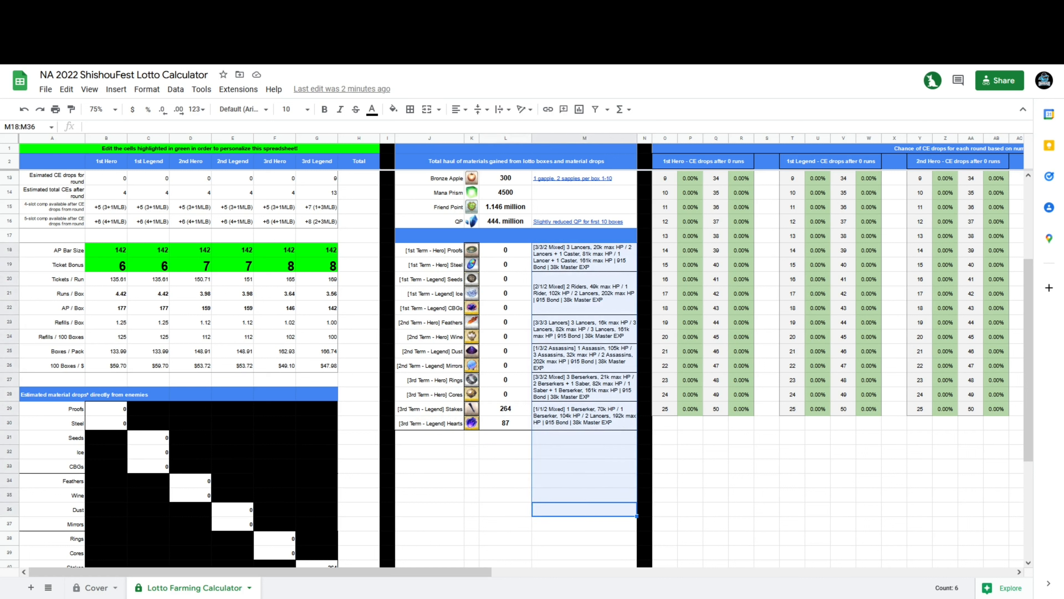
left_click(584, 480)
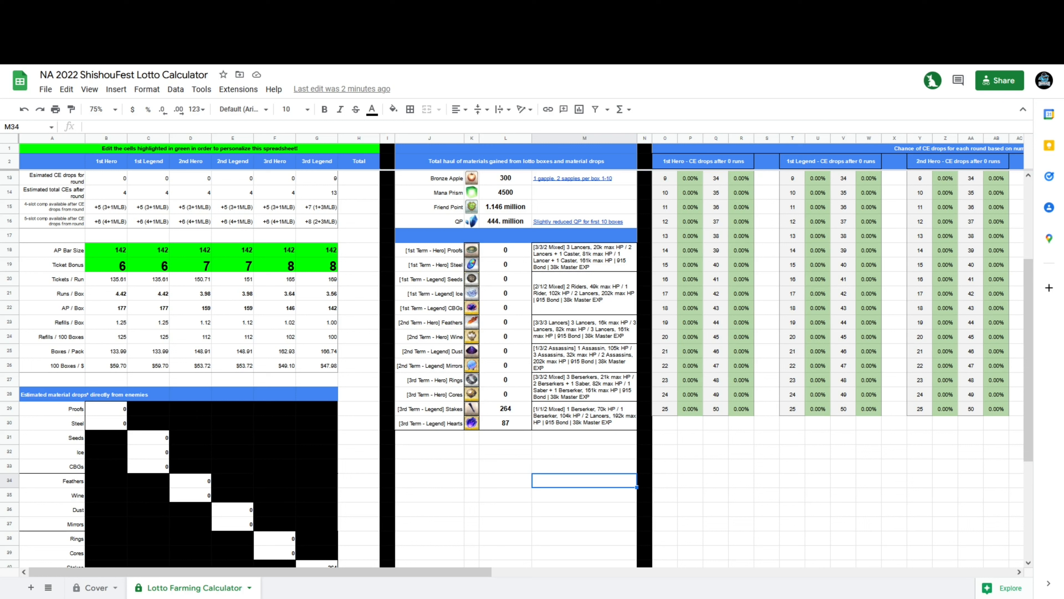
left_click_drag(584, 452, 505, 256)
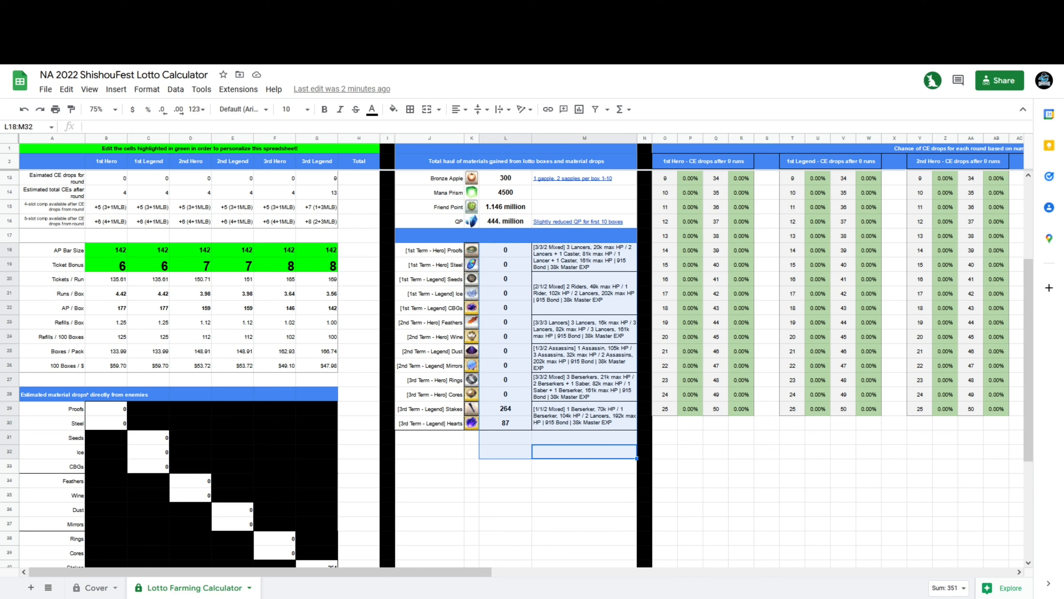
left_click(584, 481)
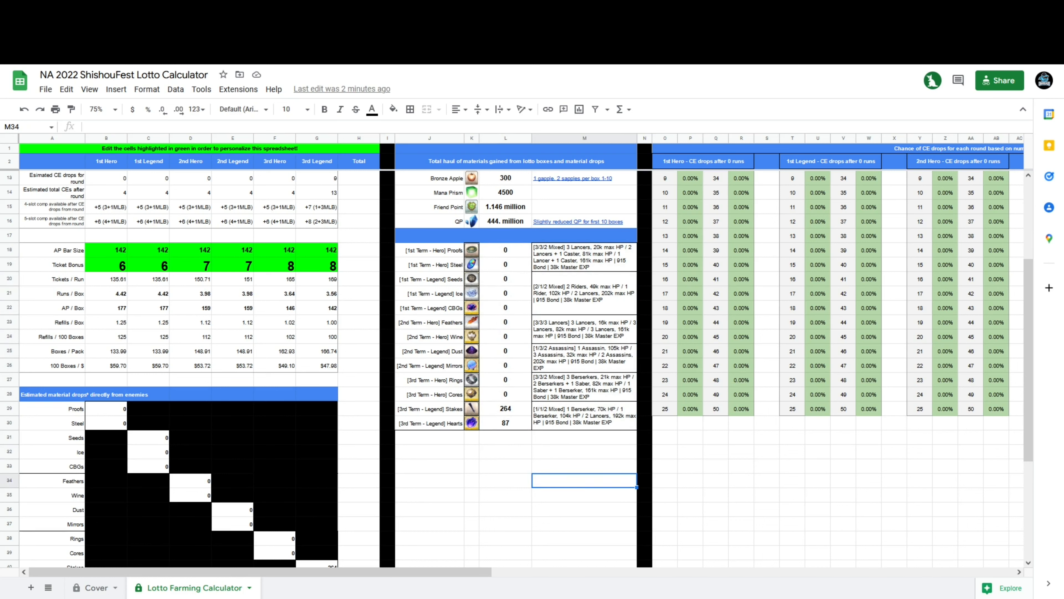
Step: Set the 3rd Legend boxes desired to 0 and highlight the Boxes Desired row, cells A3:H3
scroll(524, 356, "up", 3)
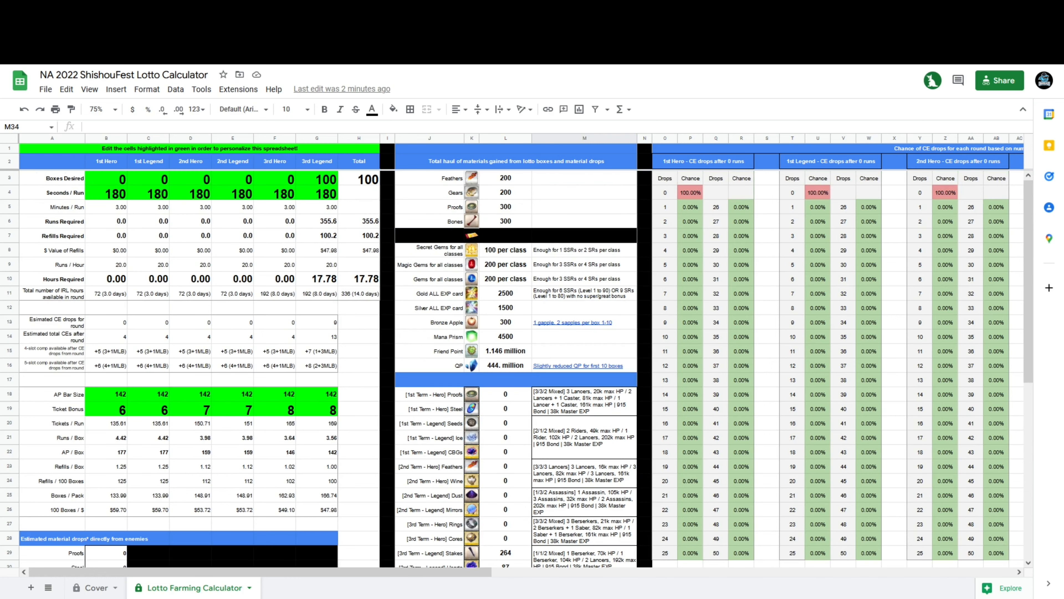
left_click_drag(51, 193, 358, 193)
left_click(358, 193)
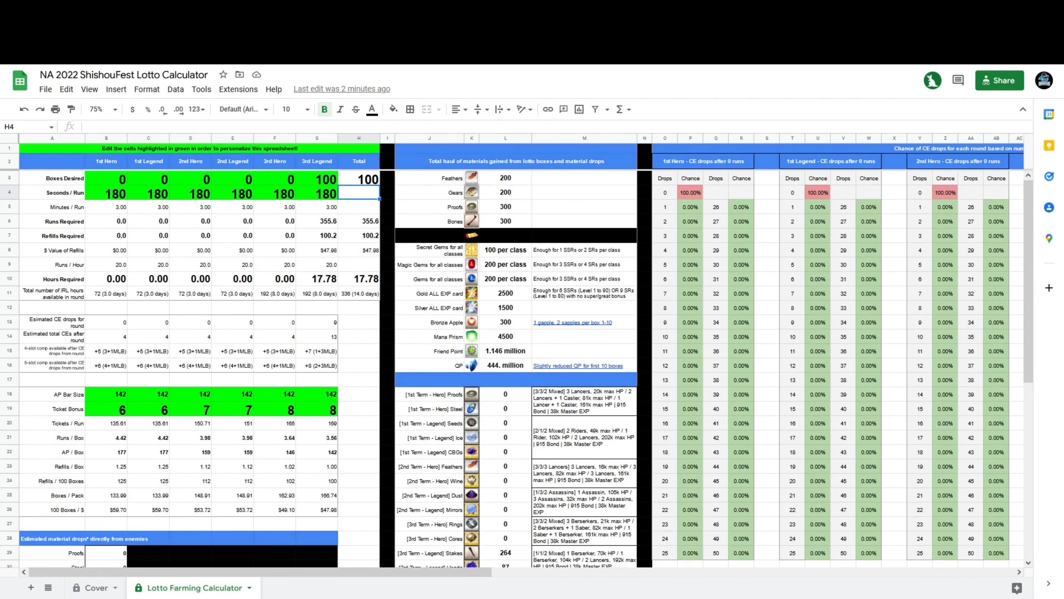
left_click(317, 179)
type("0")
left_click(359, 193)
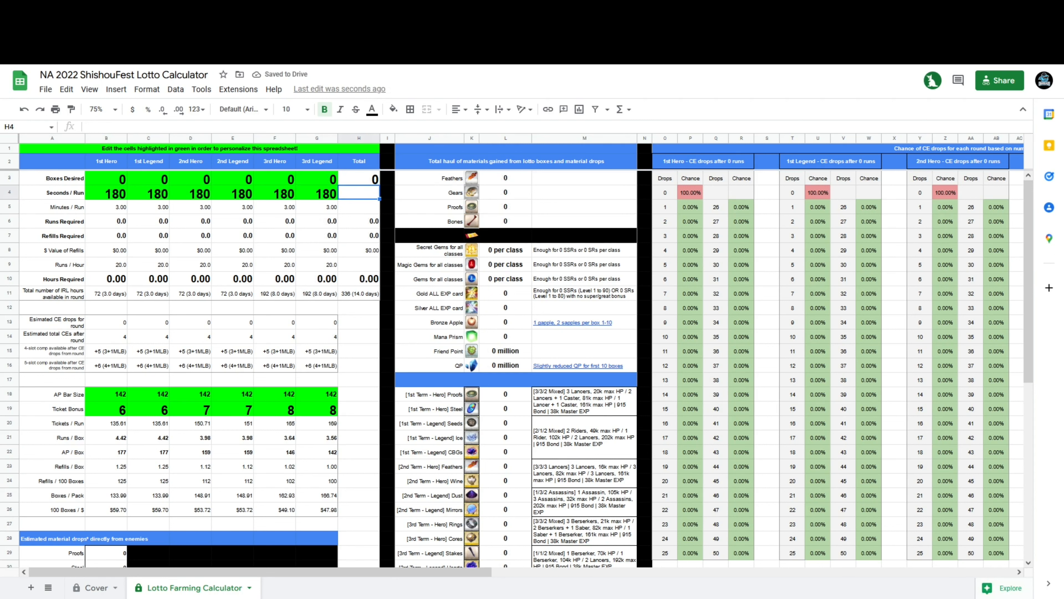
left_click_drag(359, 179, 51, 179)
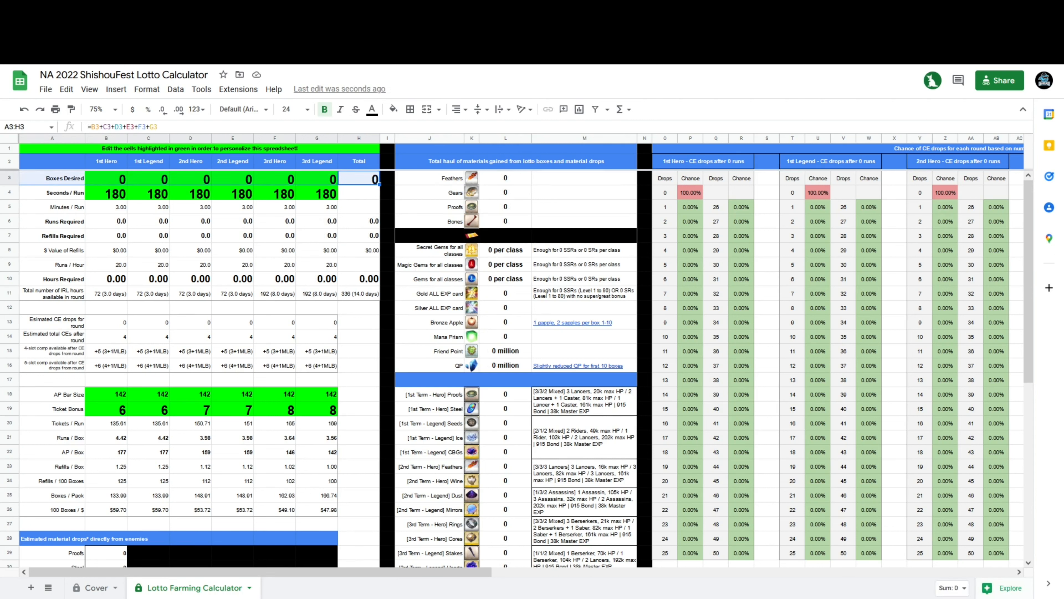
left_click(358, 193)
Step: Examine the enemy material drop rows, including Ice, Dust and Mirrors, and the Feathers to Bones rows in the lotto haul
scroll(520, 368, "down", 5)
scroll(521, 368, "up", 5)
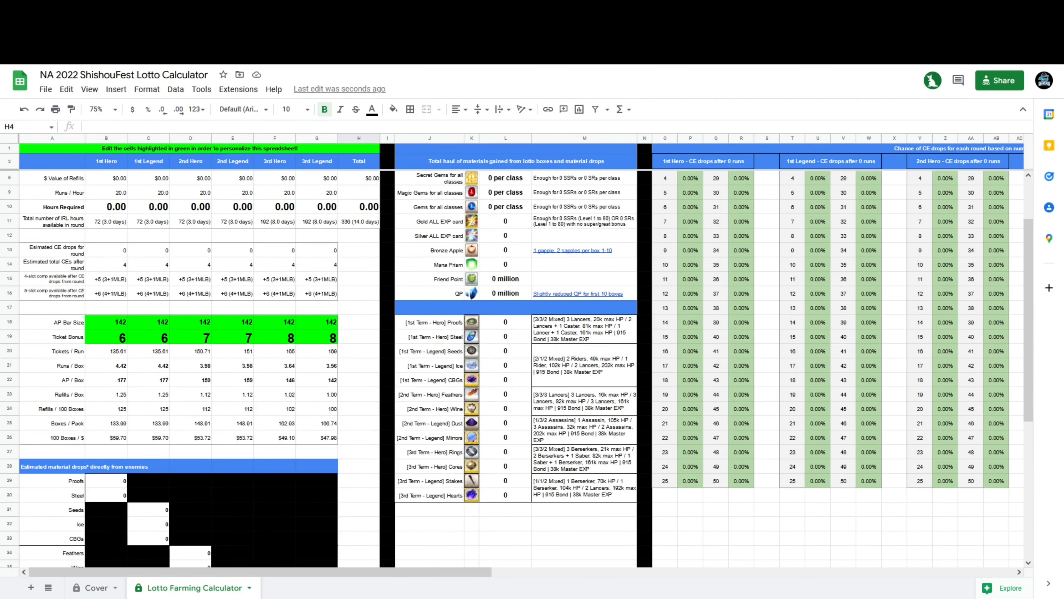
left_click_drag(584, 508, 430, 322)
left_click(584, 524)
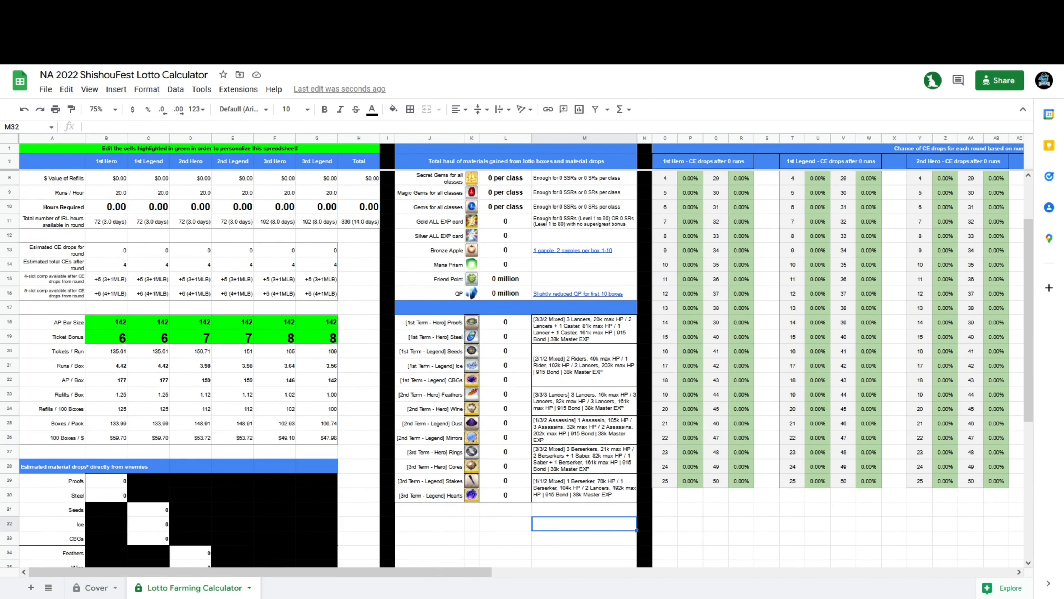
left_click_drag(430, 365, 584, 366)
left_click_drag(429, 423, 585, 437)
scroll(585, 437, "up", 2)
left_click_drag(584, 221, 436, 180)
Step: Set the 3rd Legend boxes desired to 100
left_click(316, 179)
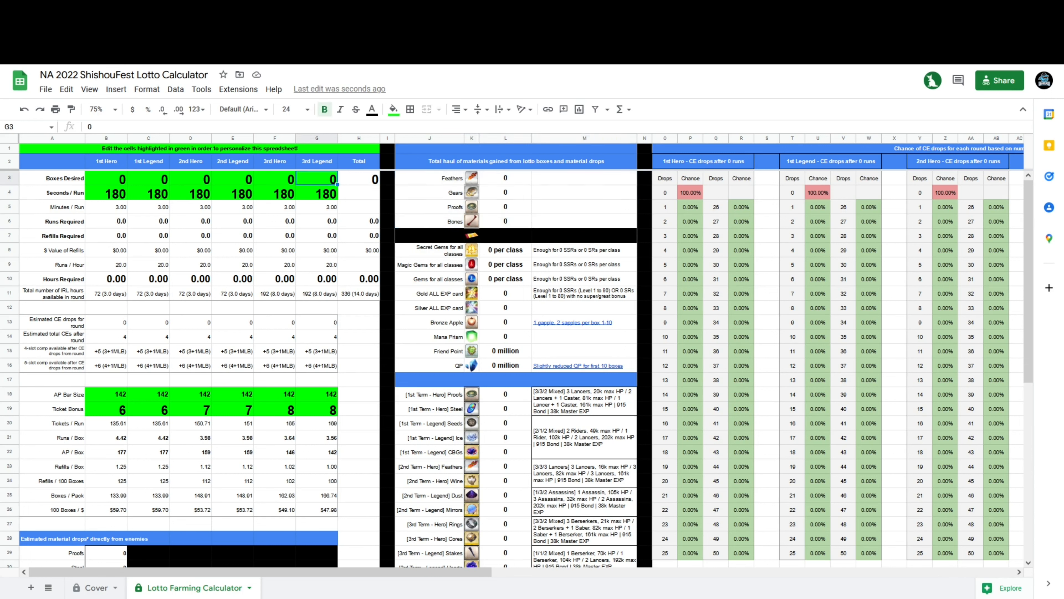
type("100")
left_click(430, 193)
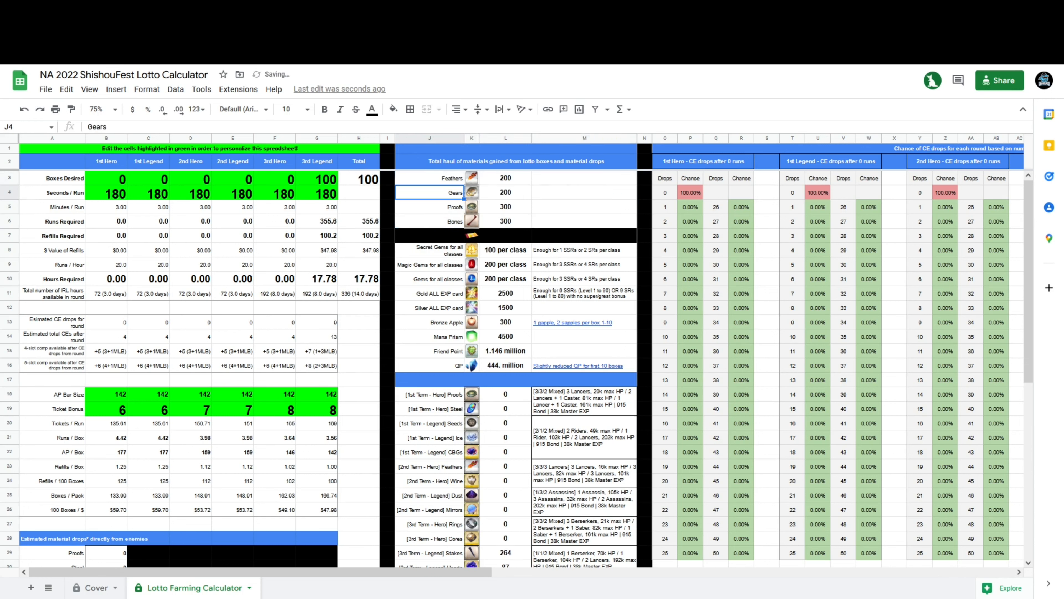
Step: Highlight the Feathers to Bones haul in J2:M6 and the enemy material drop totals in L18:L32
left_click_drag(585, 220, 436, 163)
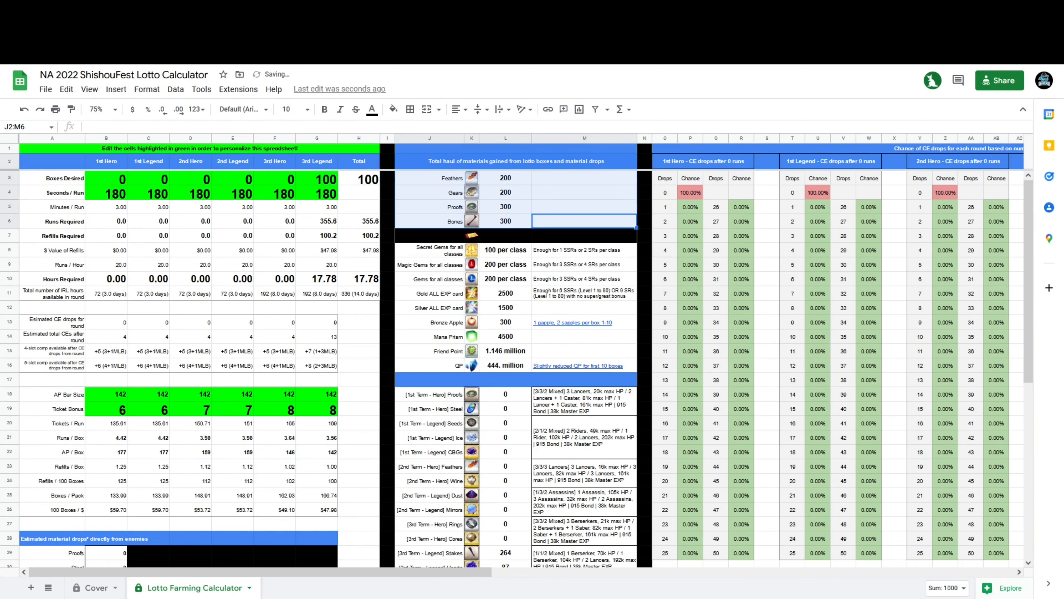
left_click(584, 193)
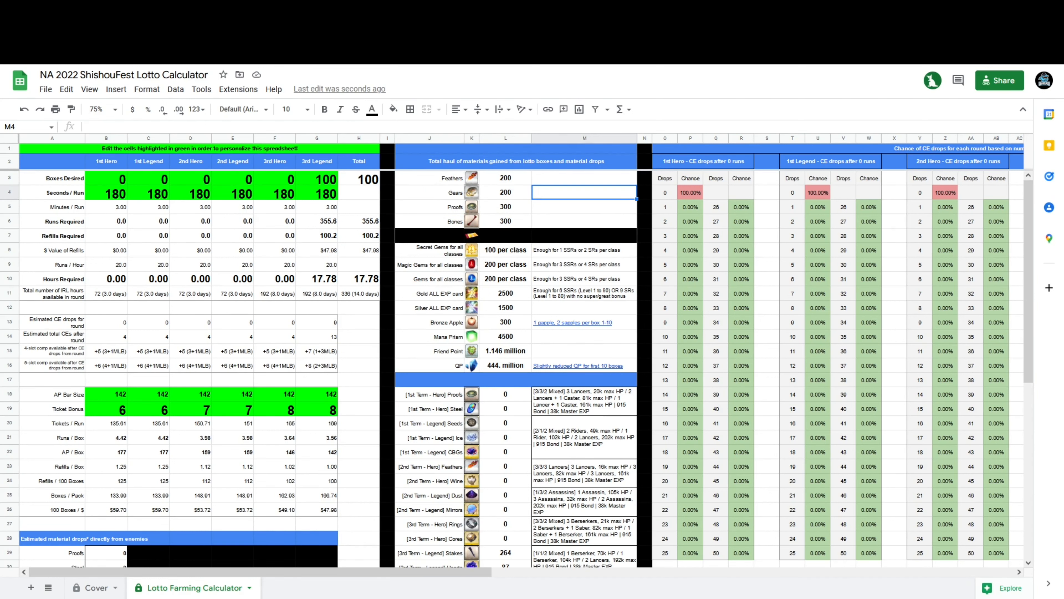
scroll(524, 364, "down", 2)
left_click_drag(506, 524, 505, 322)
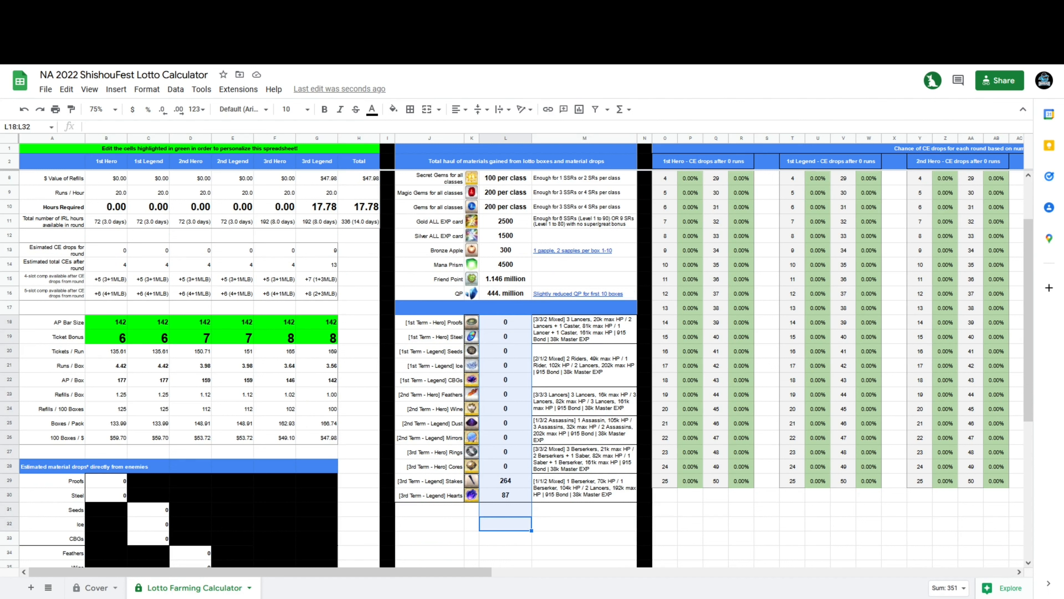
left_click(584, 524)
scroll(524, 364, "up", 2)
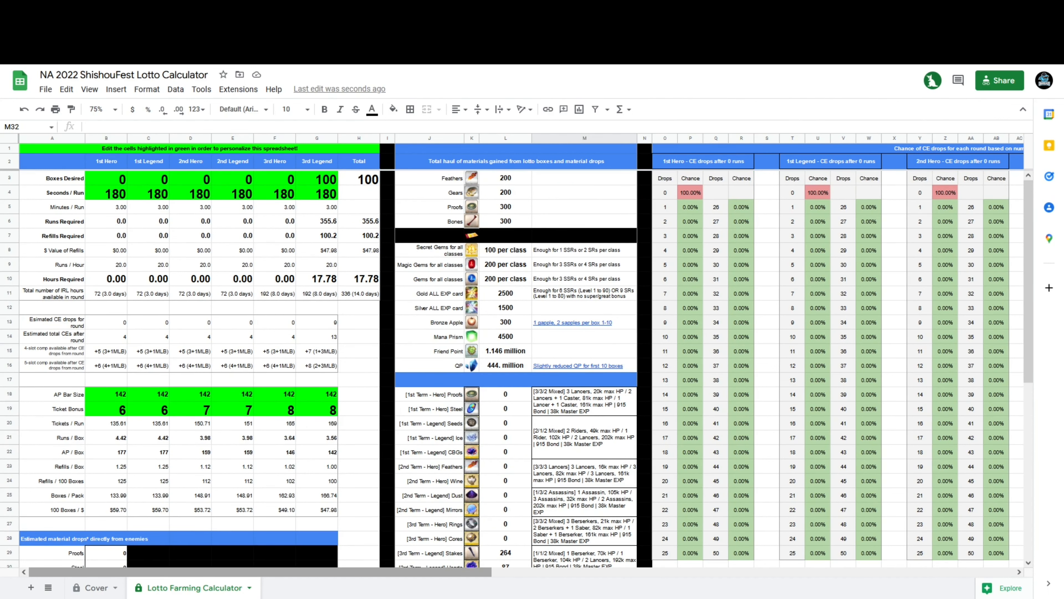
Step: Examine the CE drop chance distribution for the 3rd Legend round, around 6 to 11 drops
left_click_drag(259, 571, 611, 571)
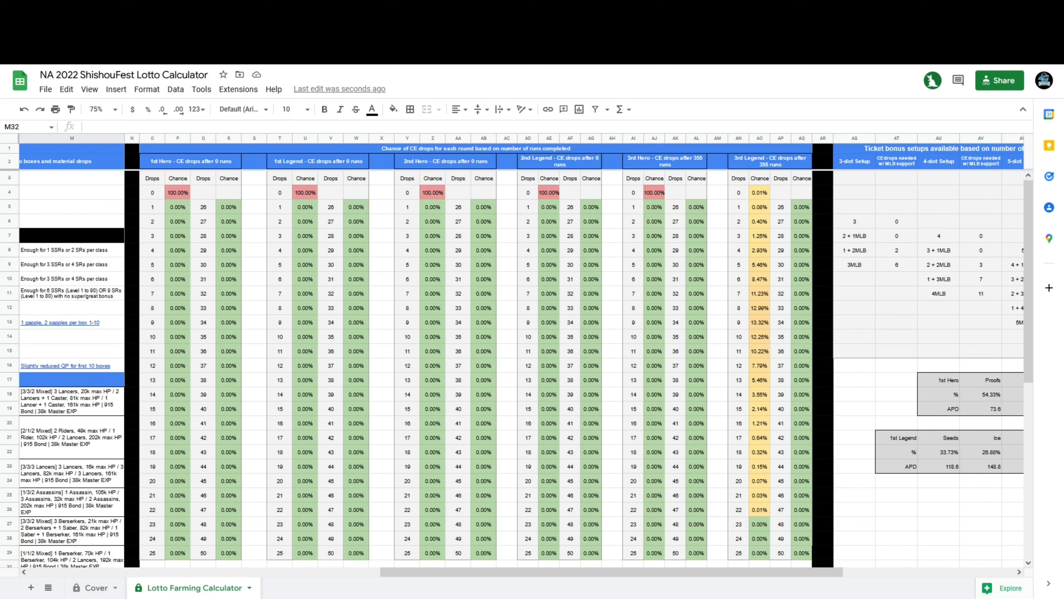
left_click_drag(759, 278, 759, 351)
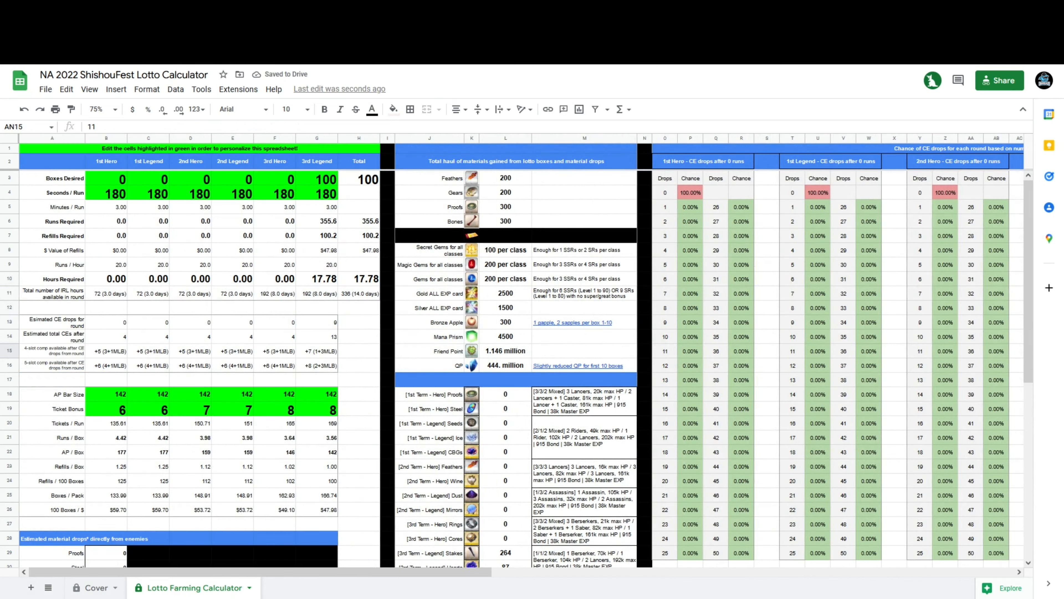
Step: Reset the 3rd Legend boxes desired to 0 and set 1st Hero, 1st Legend and 2nd Hero to 20 each
left_click(316, 180)
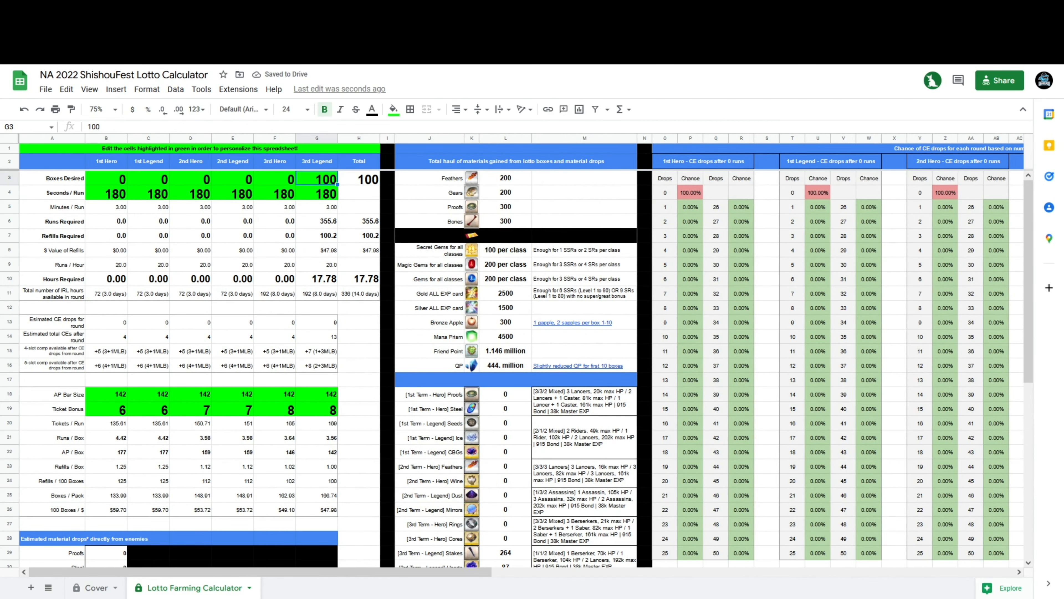
type("0")
left_click(106, 179)
type("20")
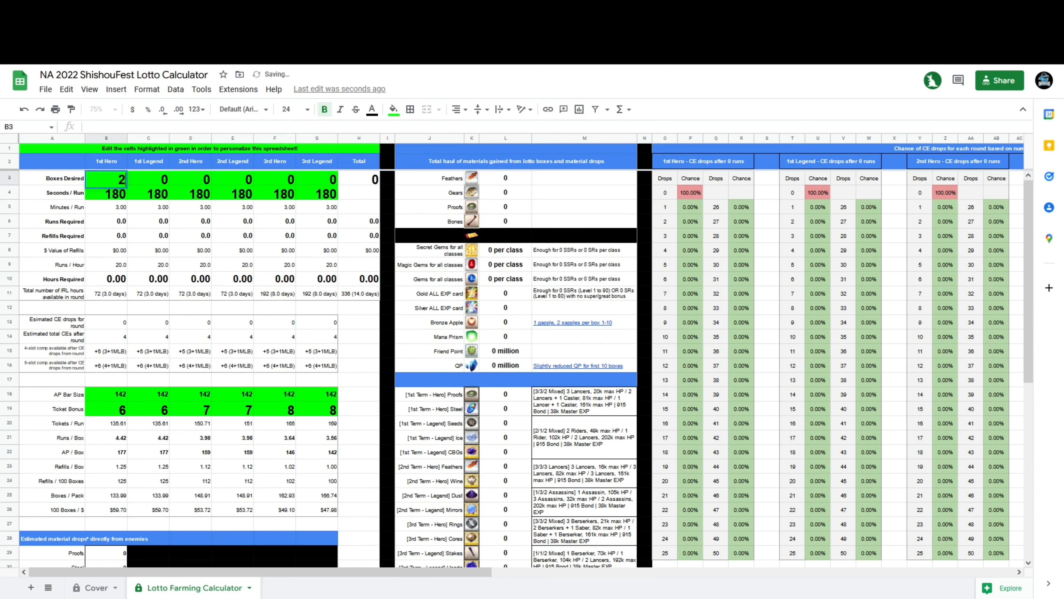
key("Tab")
type("20")
key("Tab")
type("20")
key("Tab")
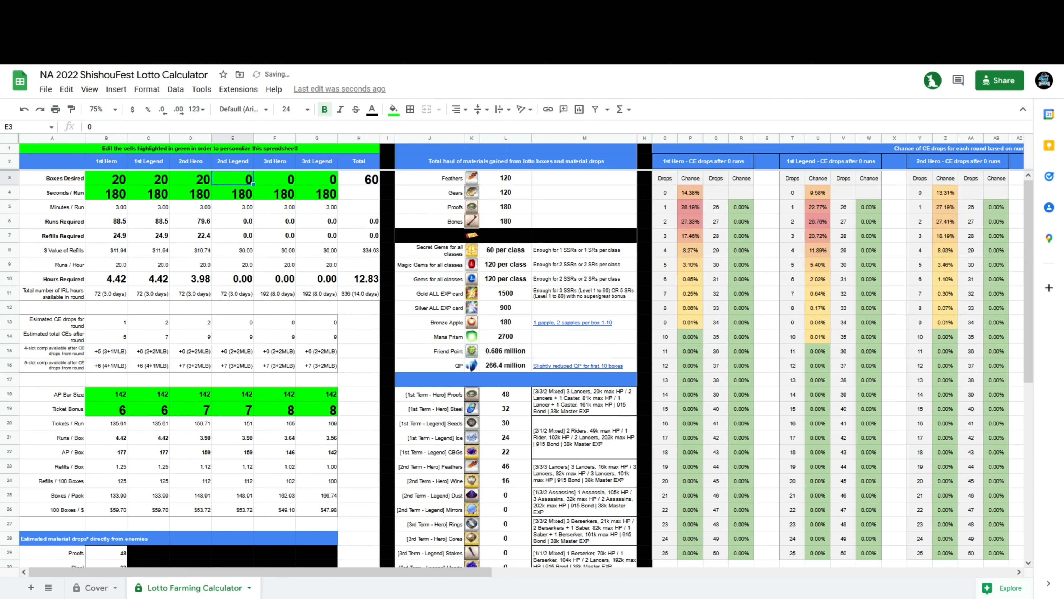
Step: Set the boxes desired for 2nd Legend, 3rd Hero and 3rd Legend to 20 each
type("20")
key("Tab")
type("20")
key("Tab")
type("20")
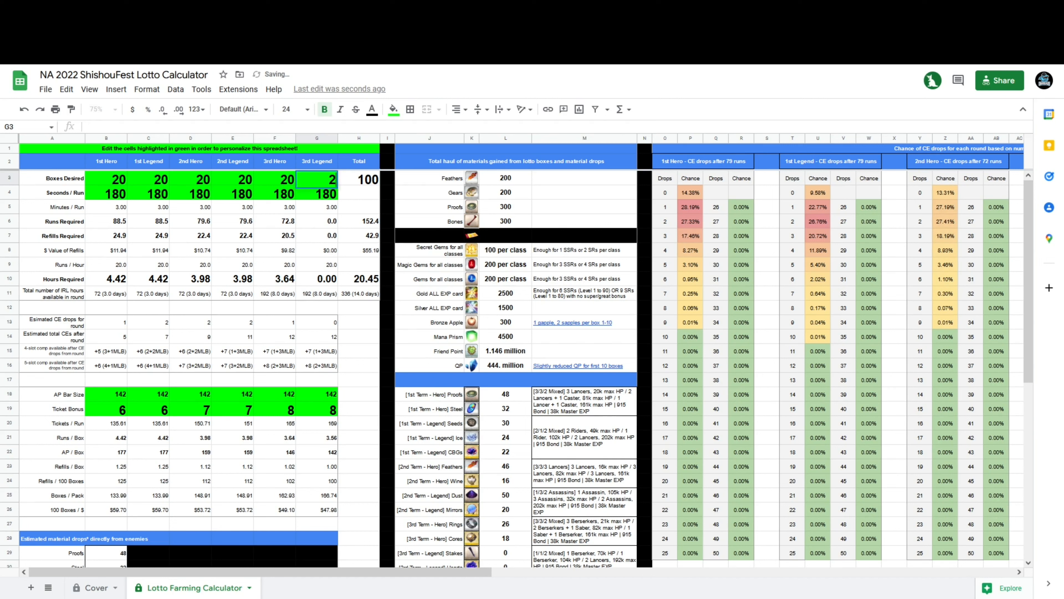
left_click(359, 193)
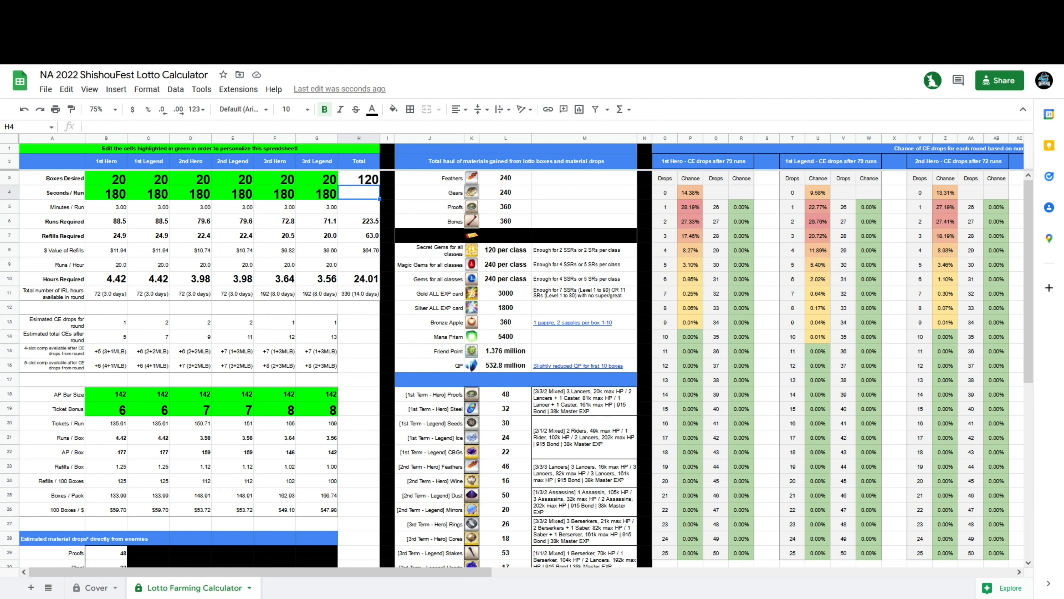
Step: Inspect the Hours Required values round by round, from 1st Hero to 3rd Legend
left_click(106, 279)
left_click(148, 278)
left_click(190, 279)
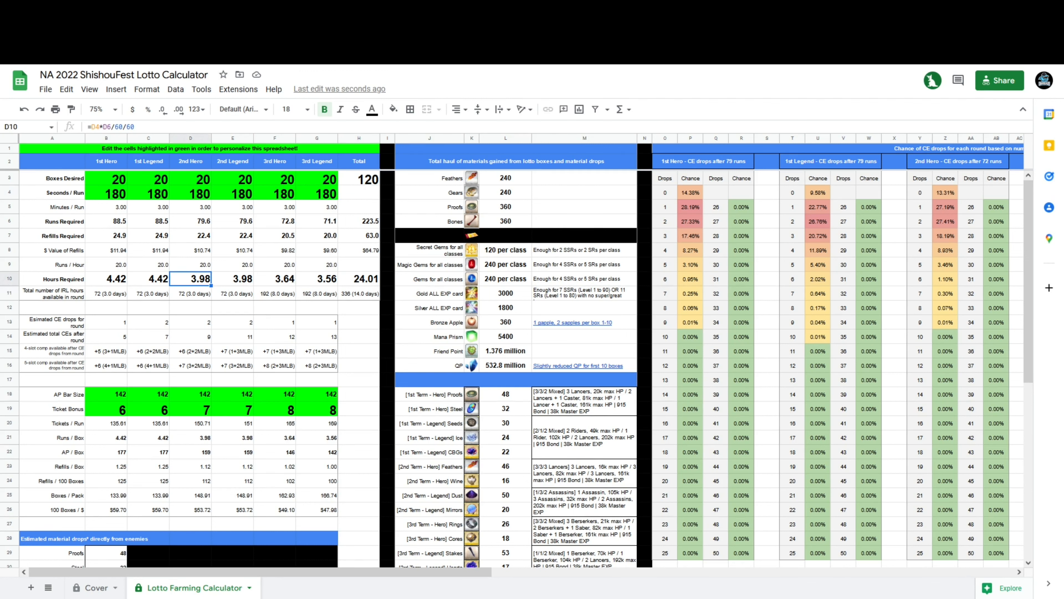
left_click(274, 278)
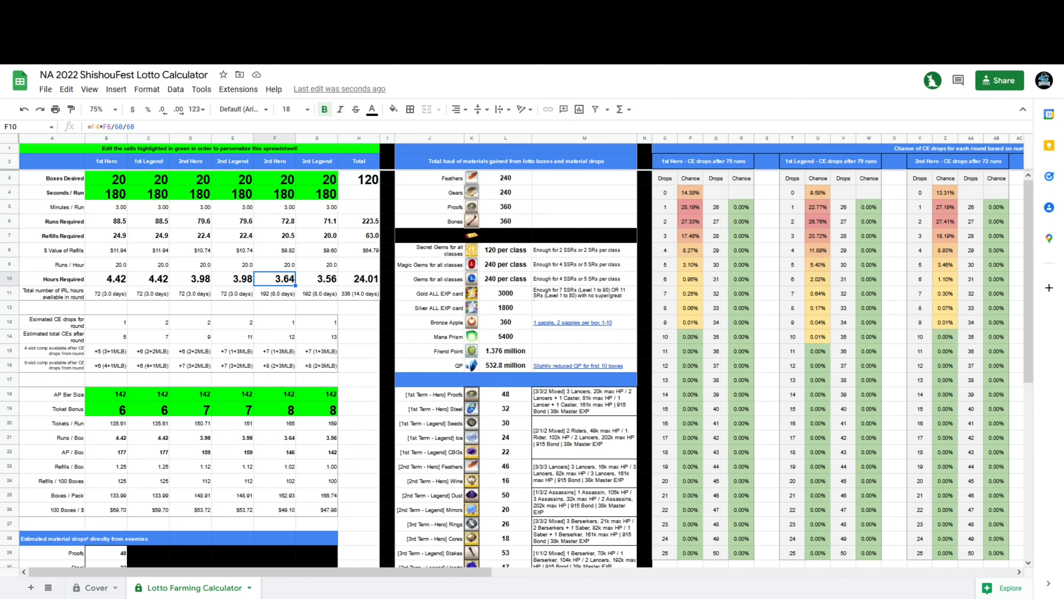
left_click(317, 279)
Step: Inspect the ticket bonus of individual rounds and highlight the whole Ticket Bonus row, cells A19:H19
left_click(275, 408)
left_click(316, 409)
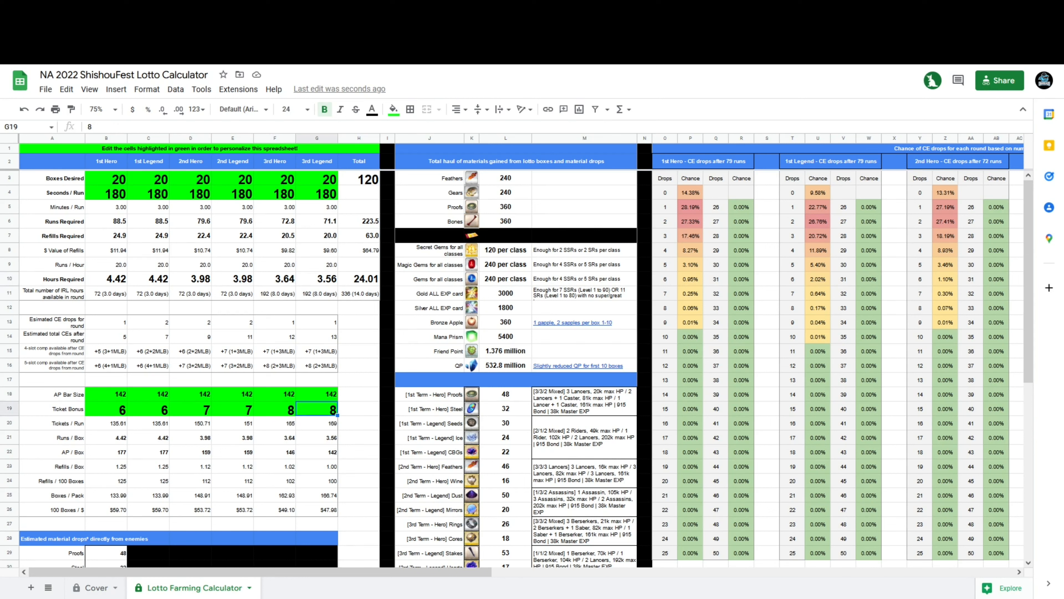
left_click(232, 409)
left_click(191, 409)
left_click_drag(52, 409, 359, 408)
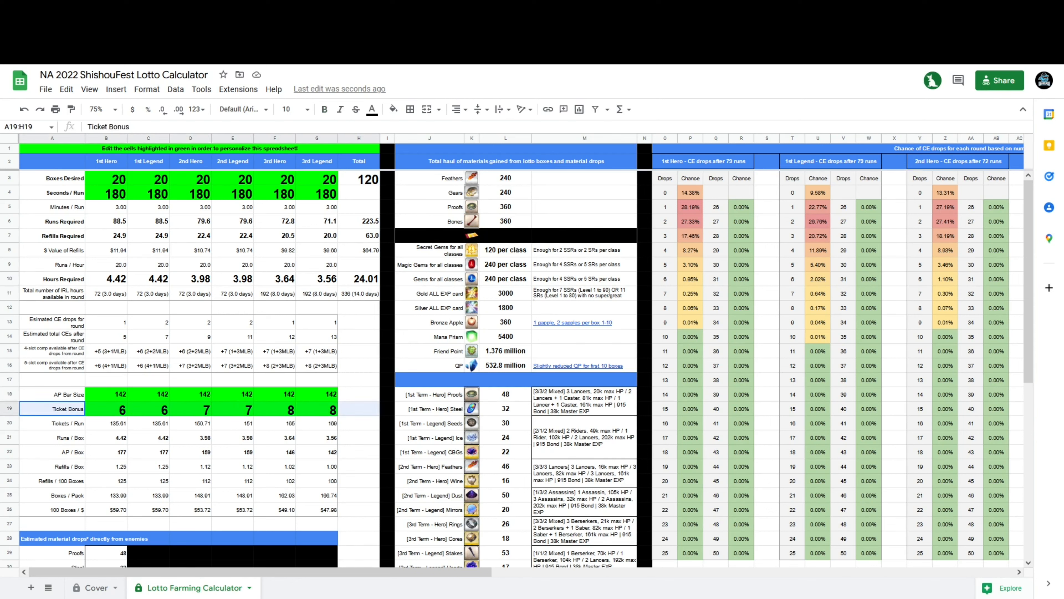
Step: Highlight the estimated total CEs row, A14:H14, and the 3rd Hero and 3rd Legend figures from boxes desired to refill value
left_click(359, 351)
left_click_drag(359, 337, 52, 337)
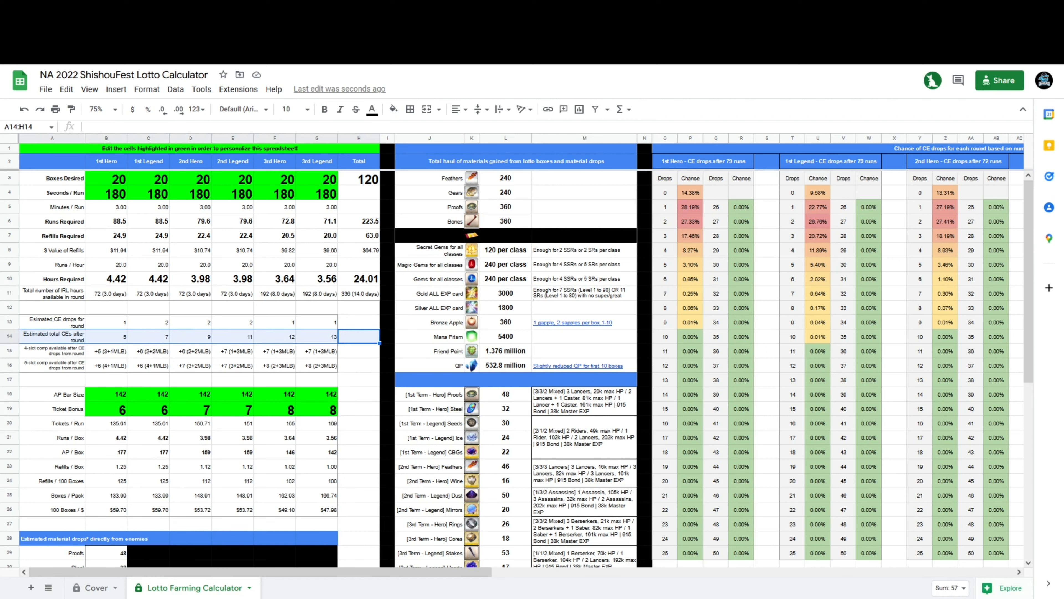
left_click_drag(275, 252, 275, 179)
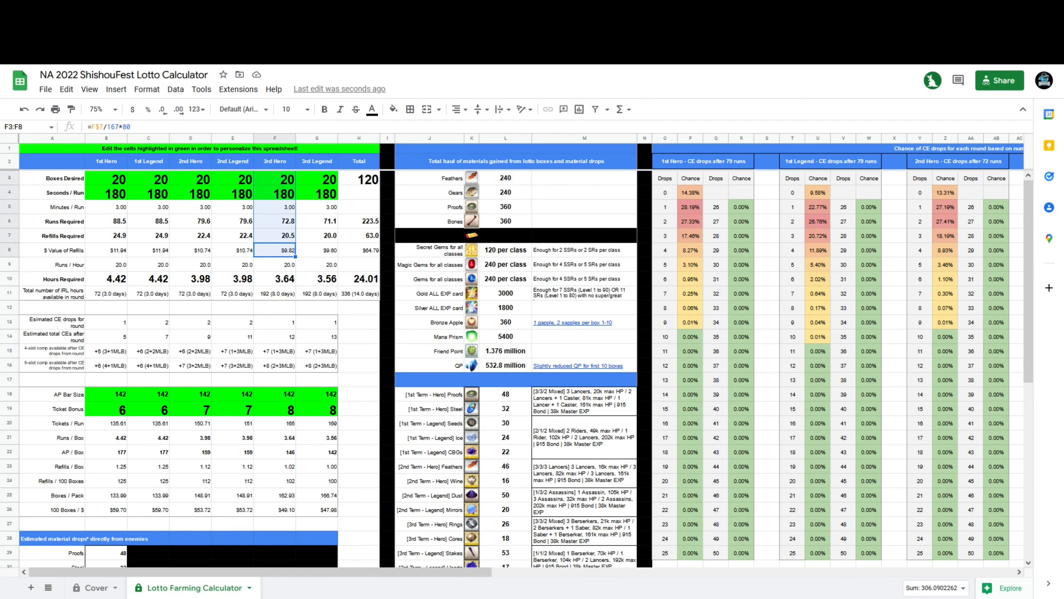
left_click_drag(316, 251, 317, 163)
left_click(359, 336)
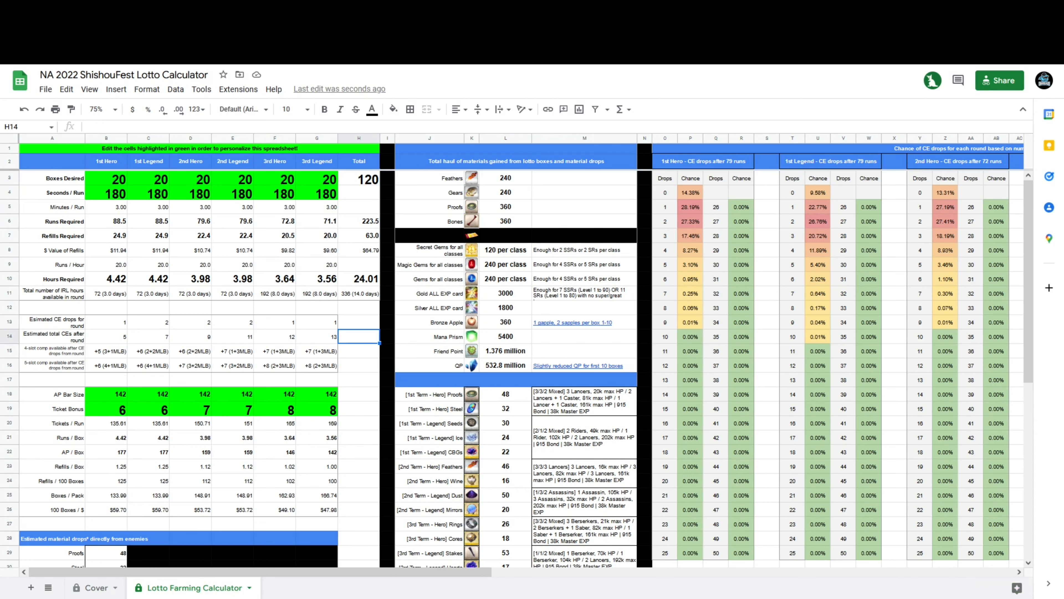
Step: Highlight the 3rd Hero and 3rd Legend total CEs and hours required, and the whole Hours Required row, A10:H10
left_click_drag(275, 337, 317, 337)
left_click(359, 337)
left_click_drag(275, 279, 316, 279)
left_click(358, 337)
left_click_drag(52, 279, 359, 279)
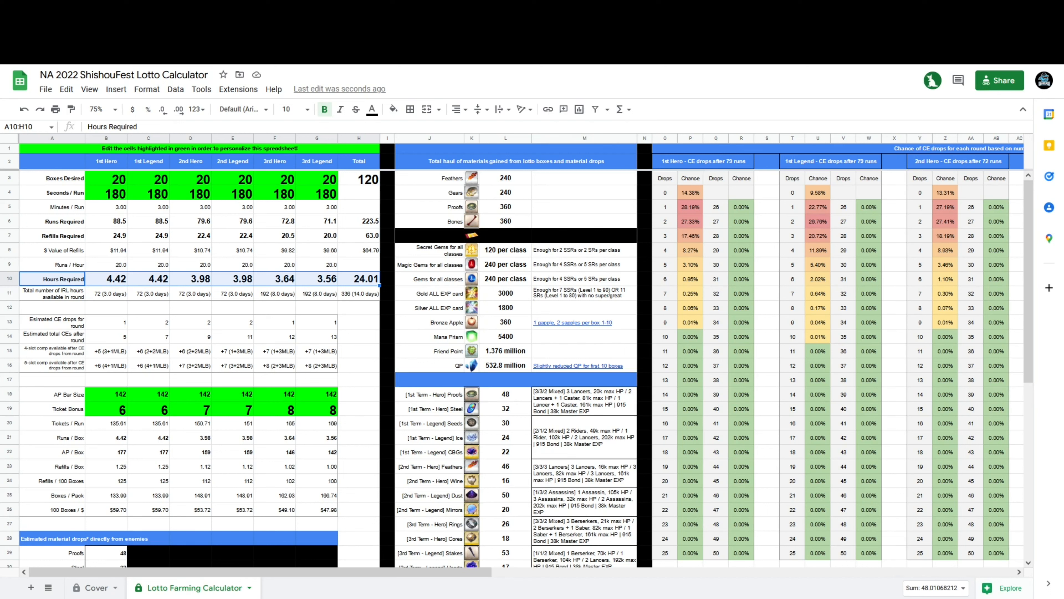
Step: Highlight the rows from estimated total CEs to ticket bonus, and the Ticket Bonus values across the rounds in row 19
left_click_drag(359, 422, 52, 337)
left_click(106, 393)
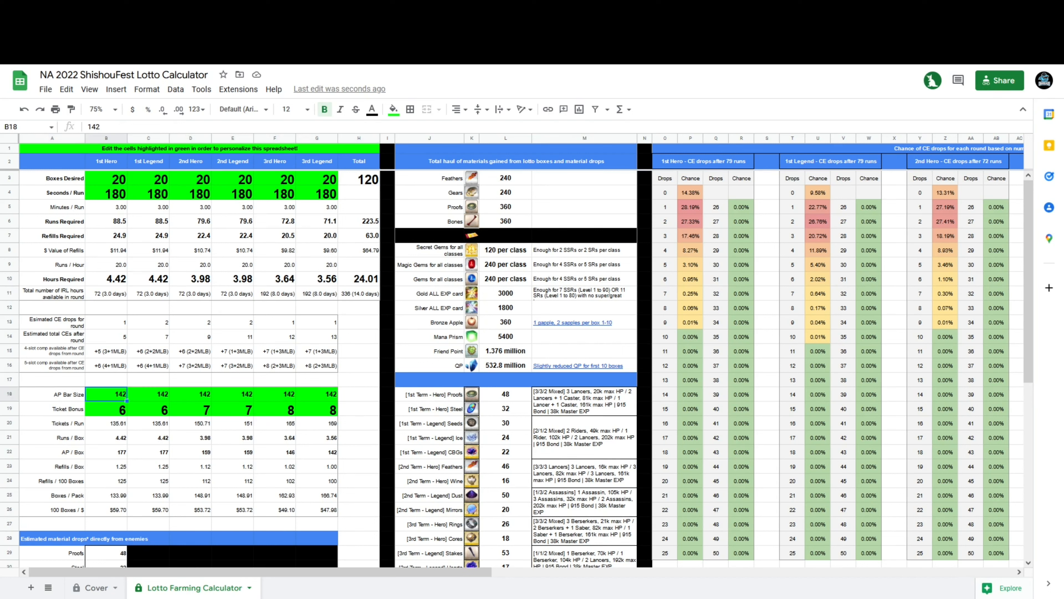
left_click(106, 409)
mouse_move(106, 408)
left_mouse_down()
mouse_move(148, 423)
mouse_move(193, 409)
mouse_move(359, 409)
left_mouse_up()
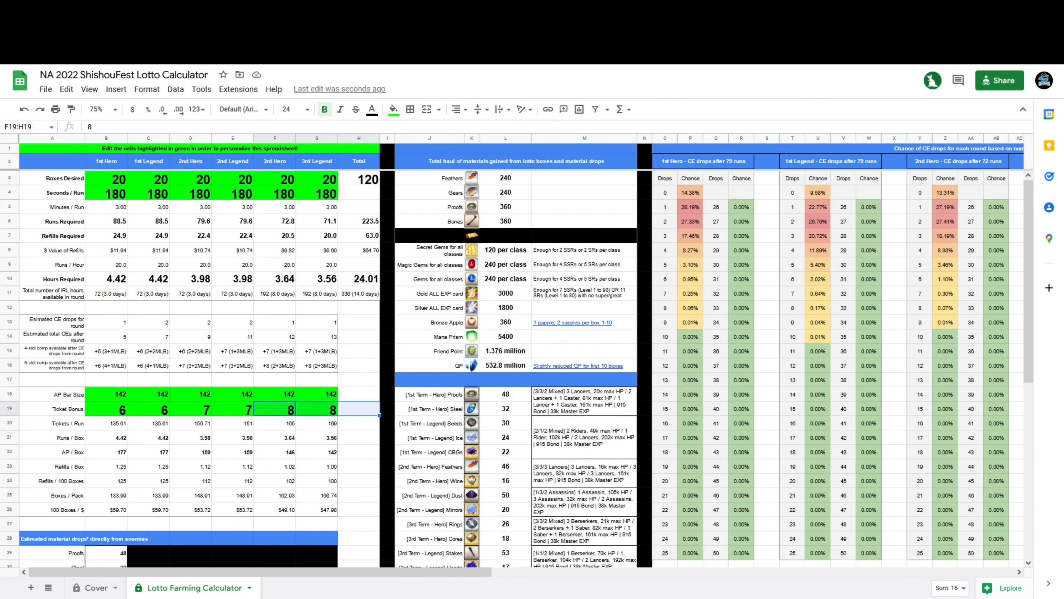
left_click(359, 409)
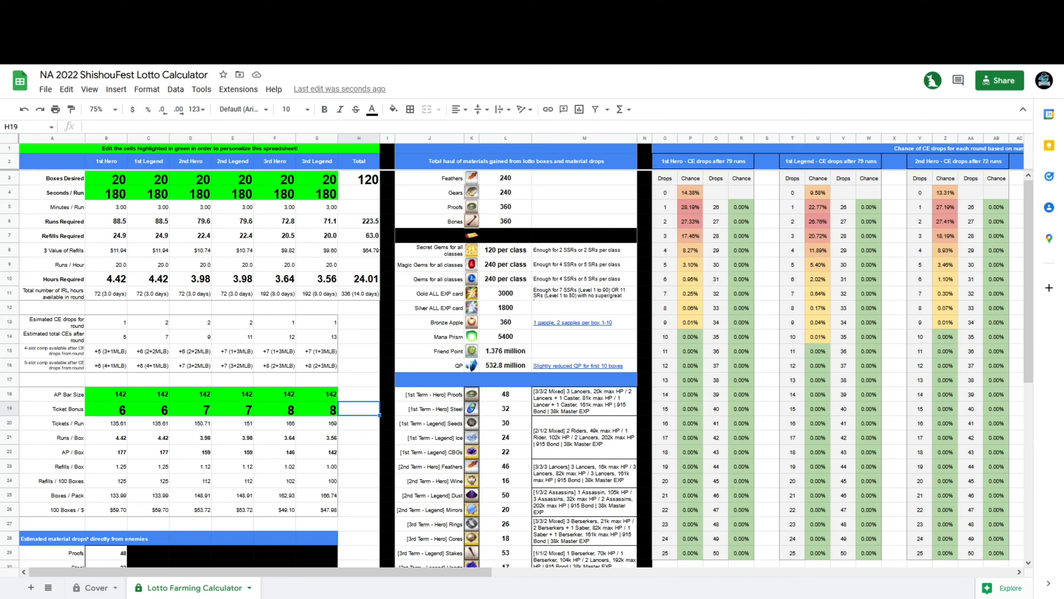
Step: Highlight the Hours Required row and the Seconds / Run row across all rounds
left_click_drag(359, 279, 63, 279)
left_click(359, 322)
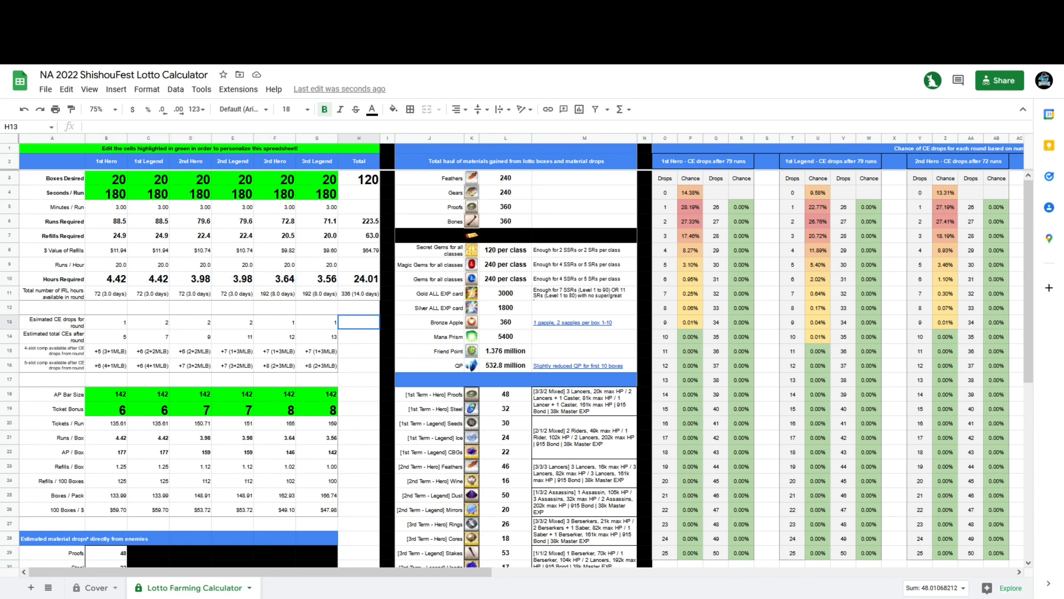
left_click_drag(359, 193, 63, 193)
left_click(190, 236)
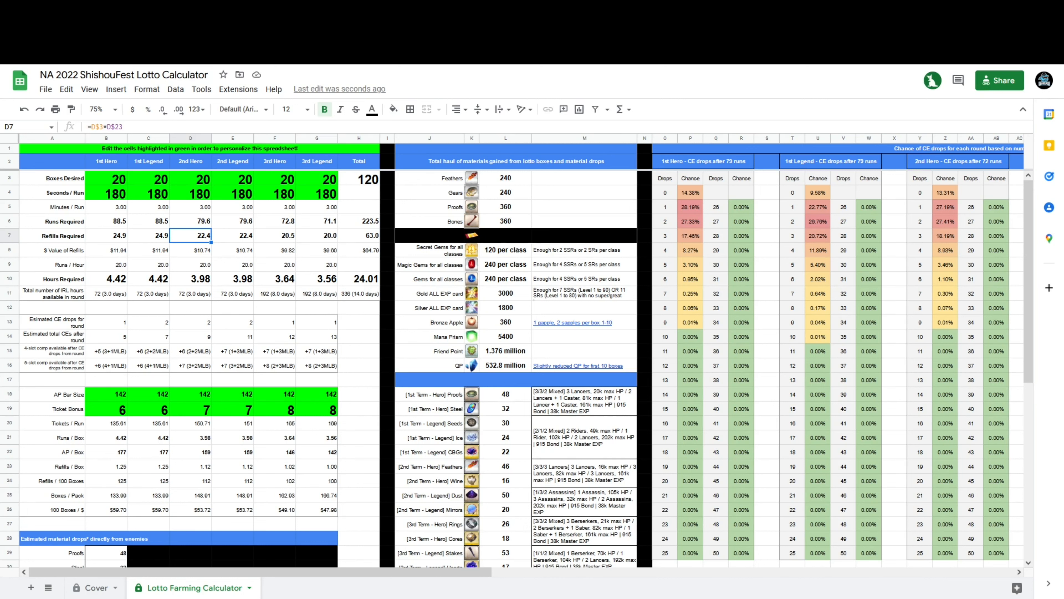
Step: Highlight the list of enemy material drops by round, cells J18:L34
scroll(521, 369, "down", 1)
left_click_drag(505, 552, 431, 322)
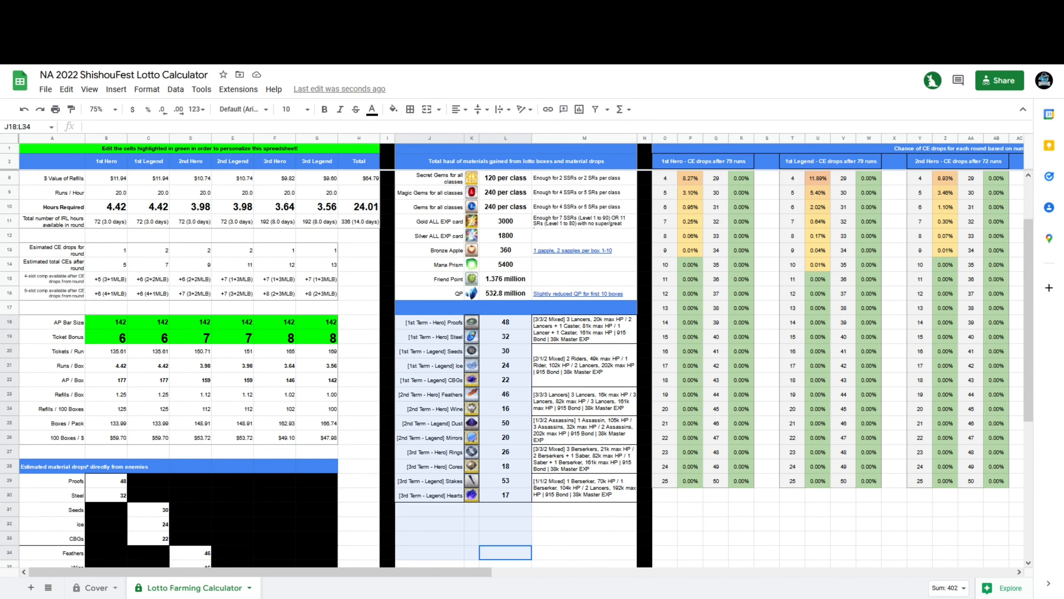
left_click(584, 509)
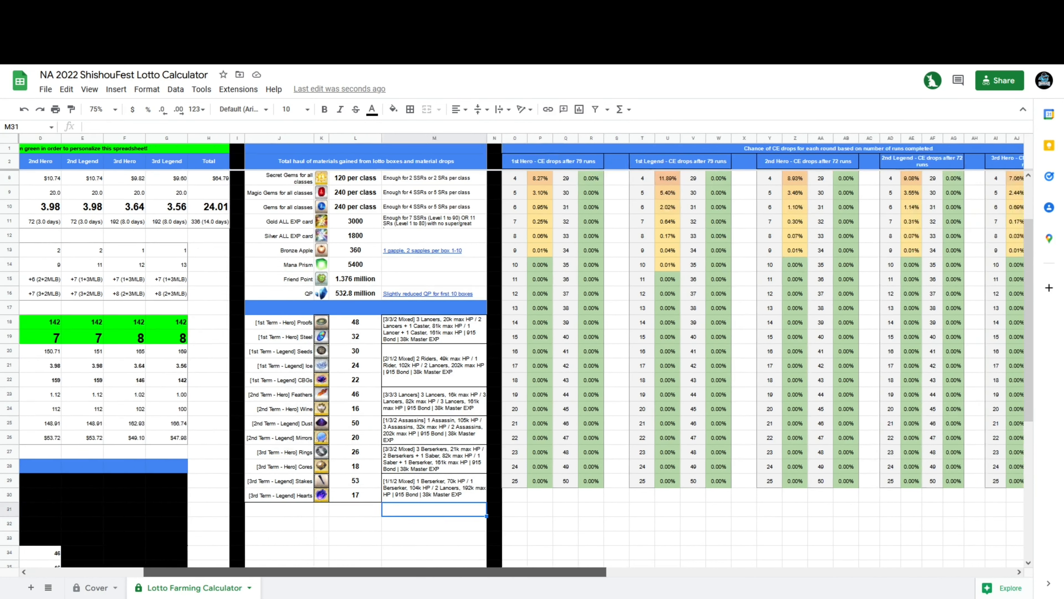
Step: Examine the CE drop chance tables and highlight the estimated tickets per run based on ticket bonus, AZ2:BE16
scroll(521, 356, "right", 10)
scroll(522, 356, "up", 1)
scroll(522, 356, "right", 10)
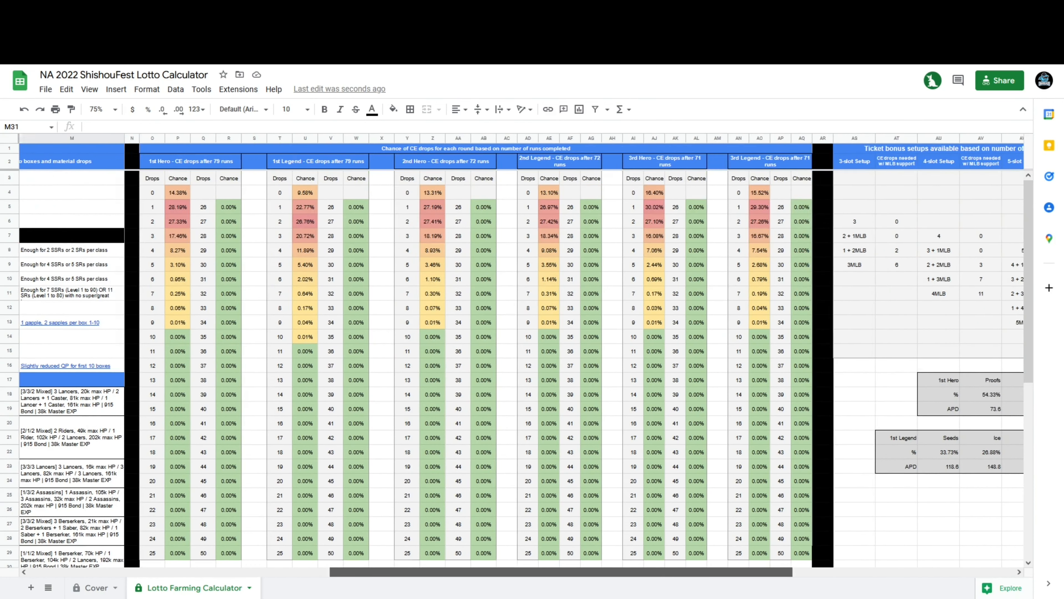
left_click_drag(749, 365, 962, 163)
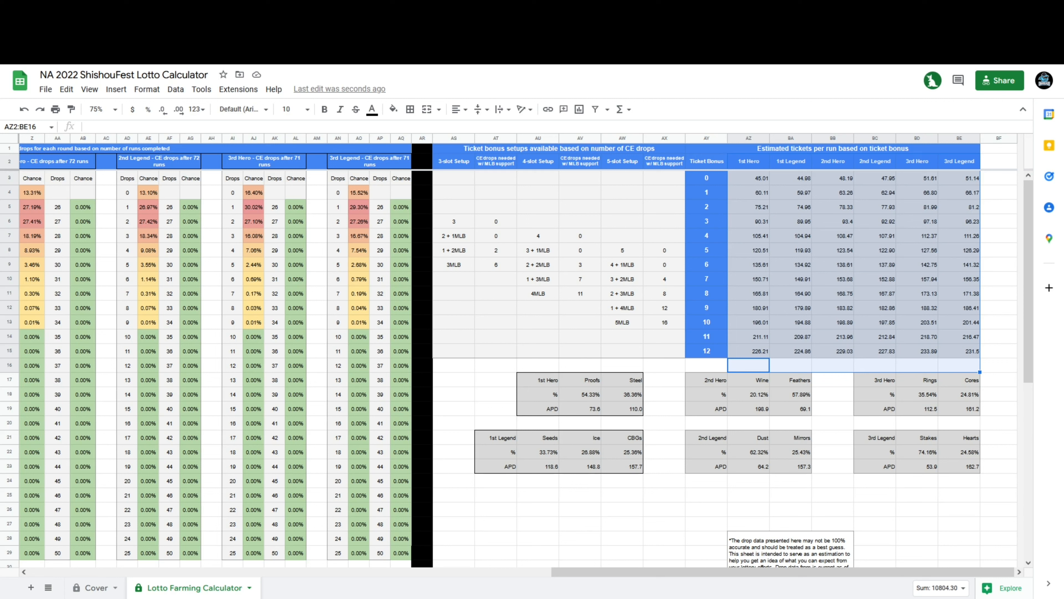
left_click_drag(959, 480, 749, 193)
left_click(791, 509)
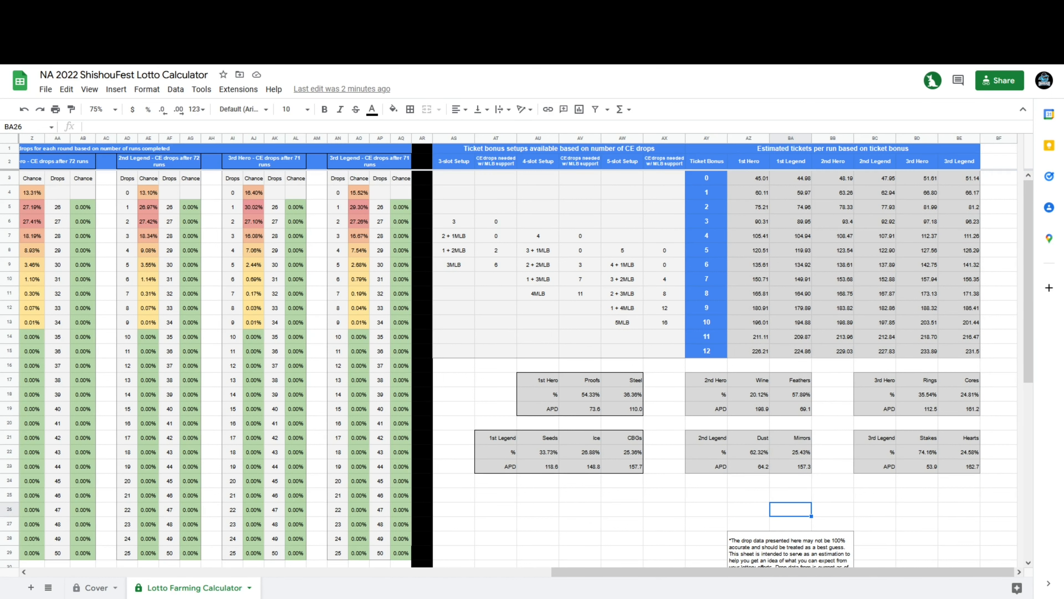
Step: Compare estimated tickets per run from the 1st Hero column, AZ3:AZ15, to the 3rd Hero and 3rd Legend values at ticket bonus 12
left_click_drag(748, 177, 749, 351)
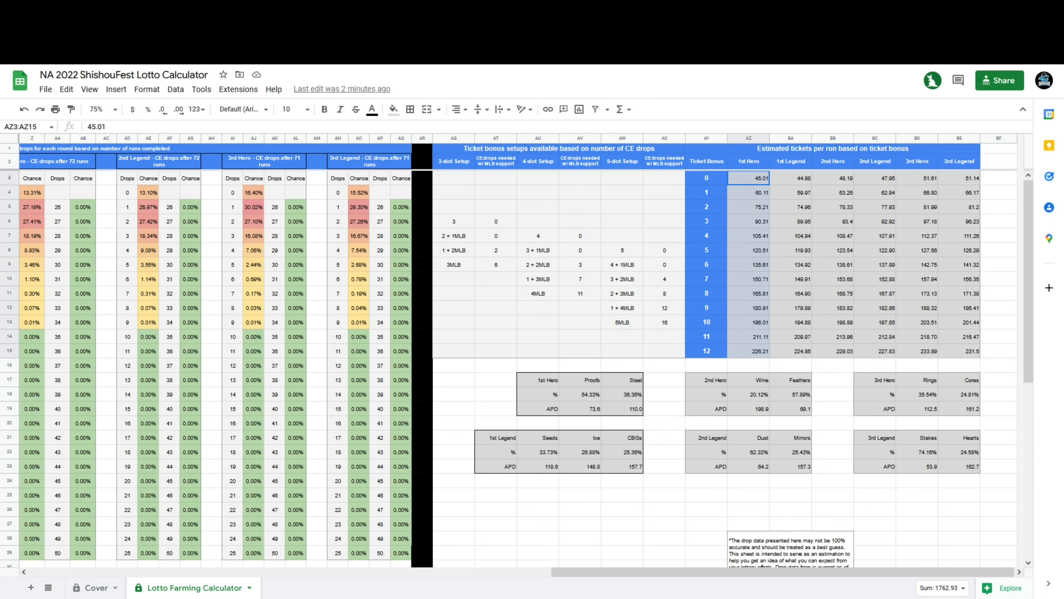
left_click(790, 178)
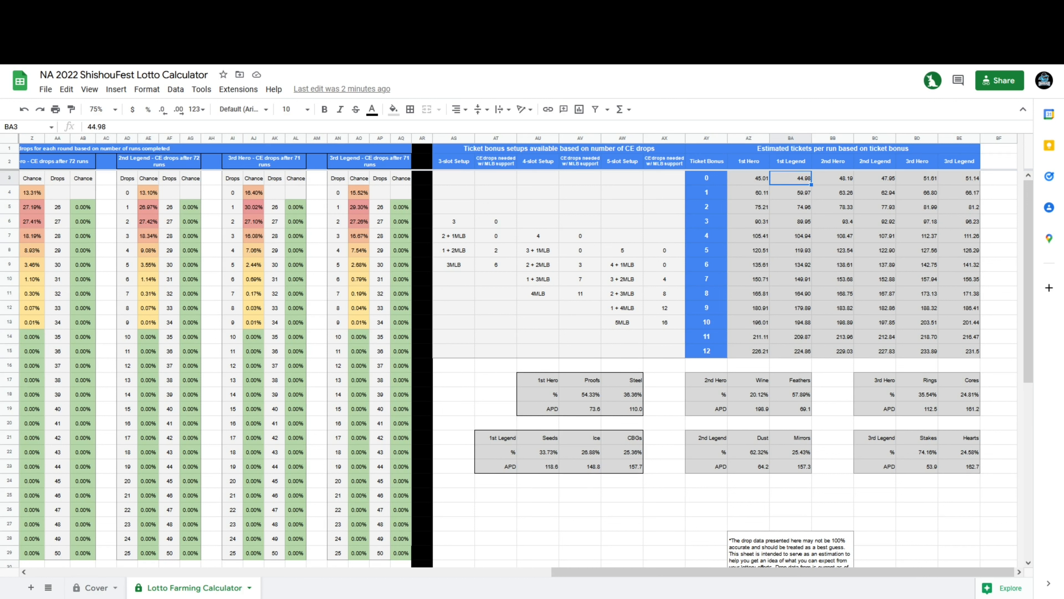
left_click_drag(917, 351, 959, 365)
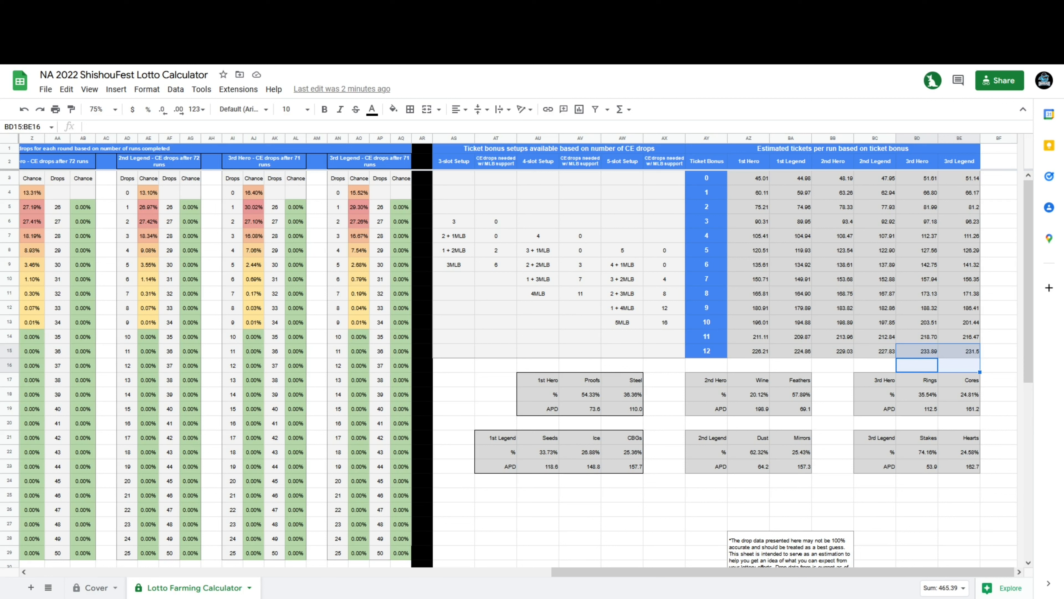
left_click(917, 365)
left_click(959, 365)
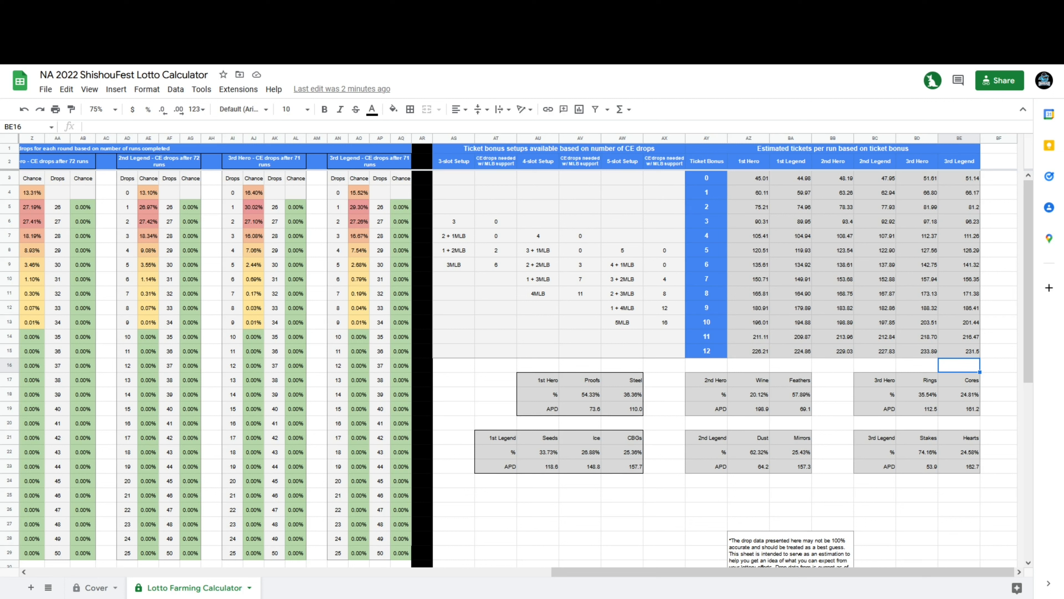
left_click_drag(999, 365, 875, 338)
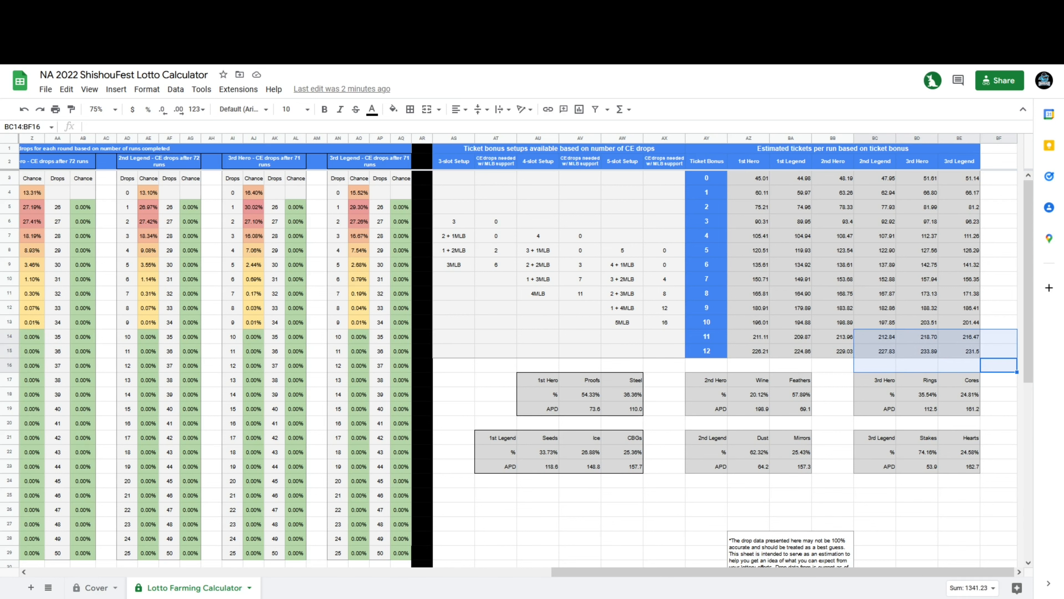
left_click(959, 365)
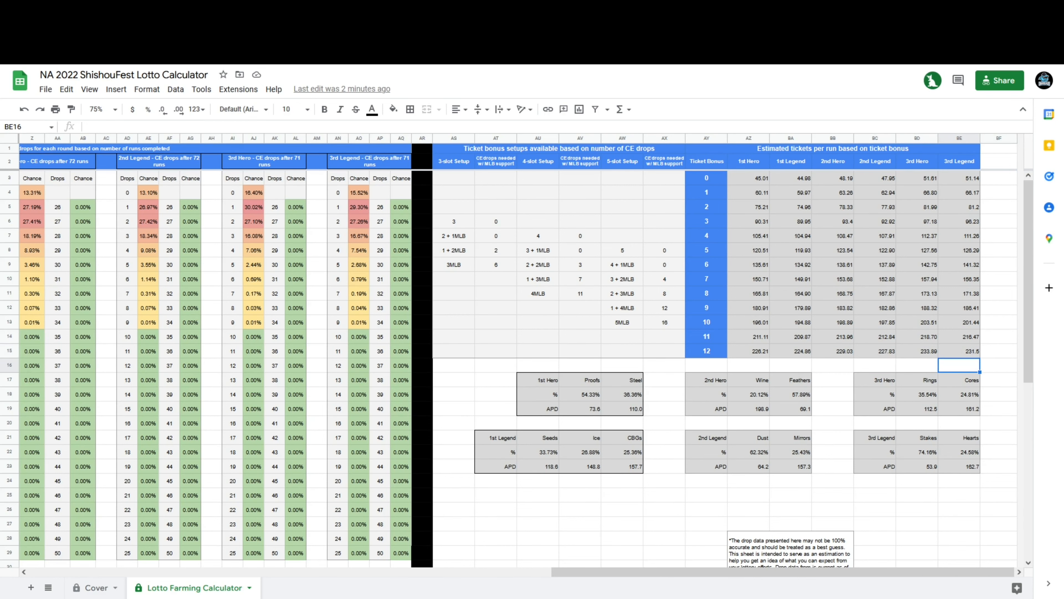
Step: Set Seconds / Run to 360 for both 1st Hero and 1st Legend
left_click_drag(783, 572, 259, 572)
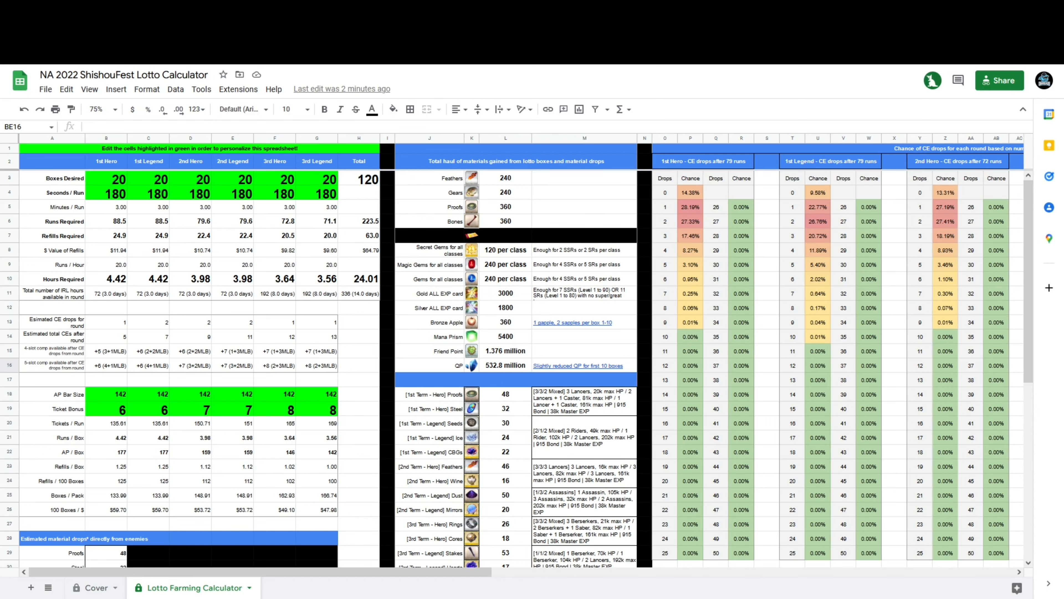
left_click(106, 193)
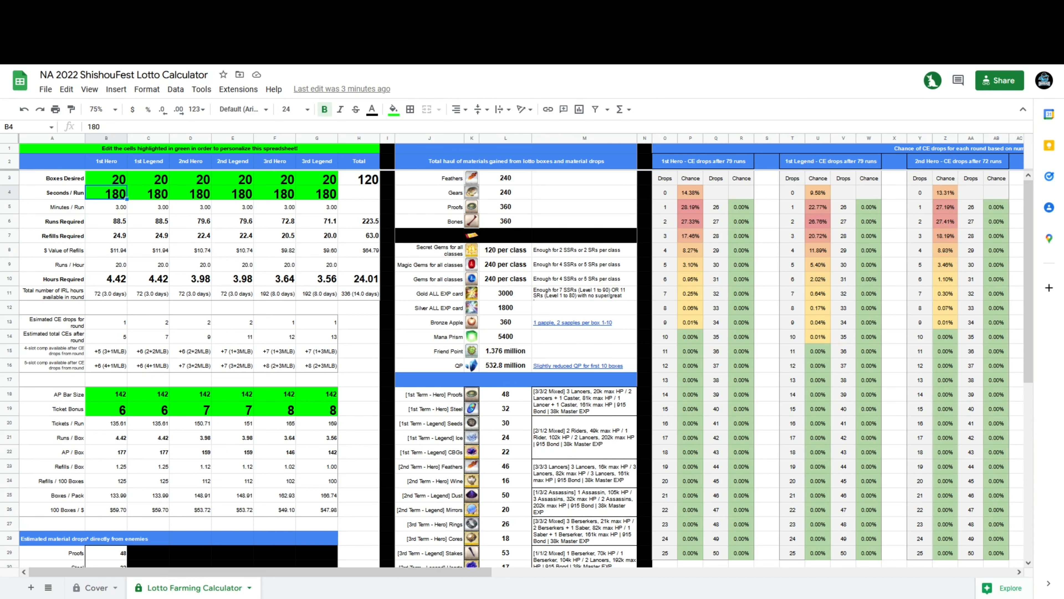
type("360")
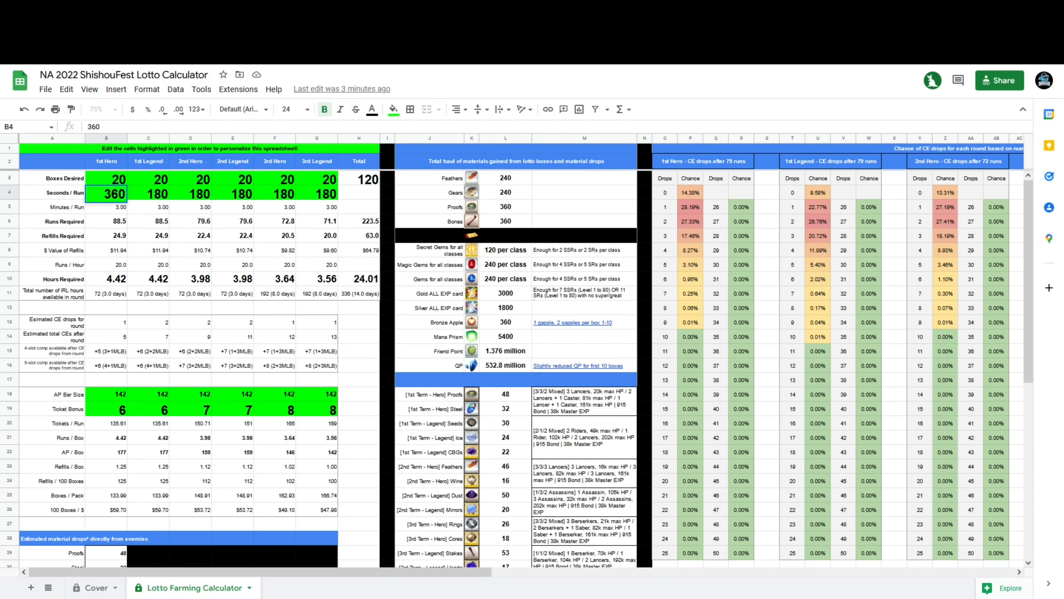
left_click(191, 221)
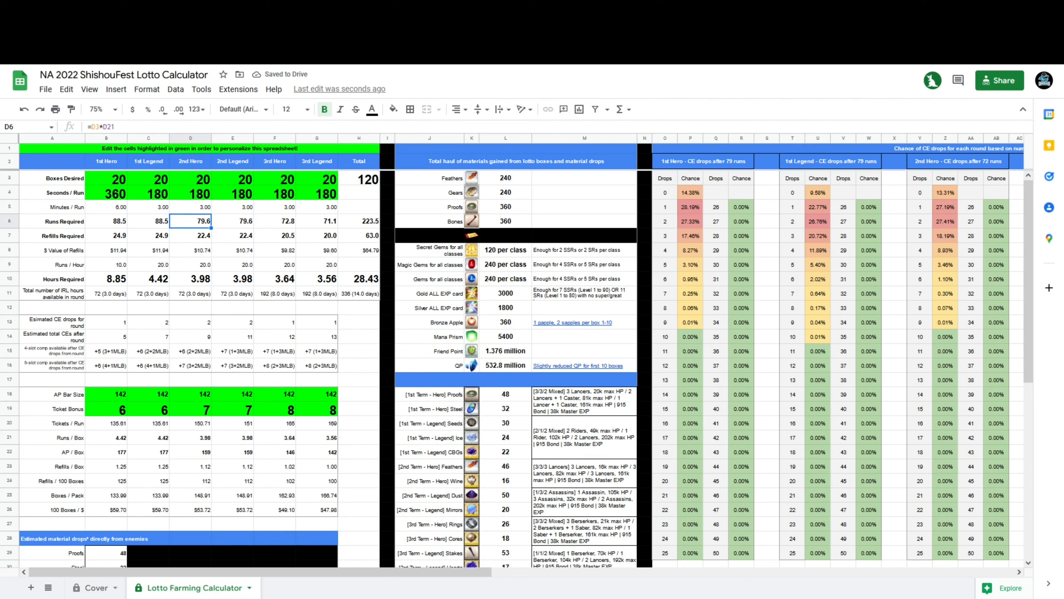
left_click(148, 194)
type("360")
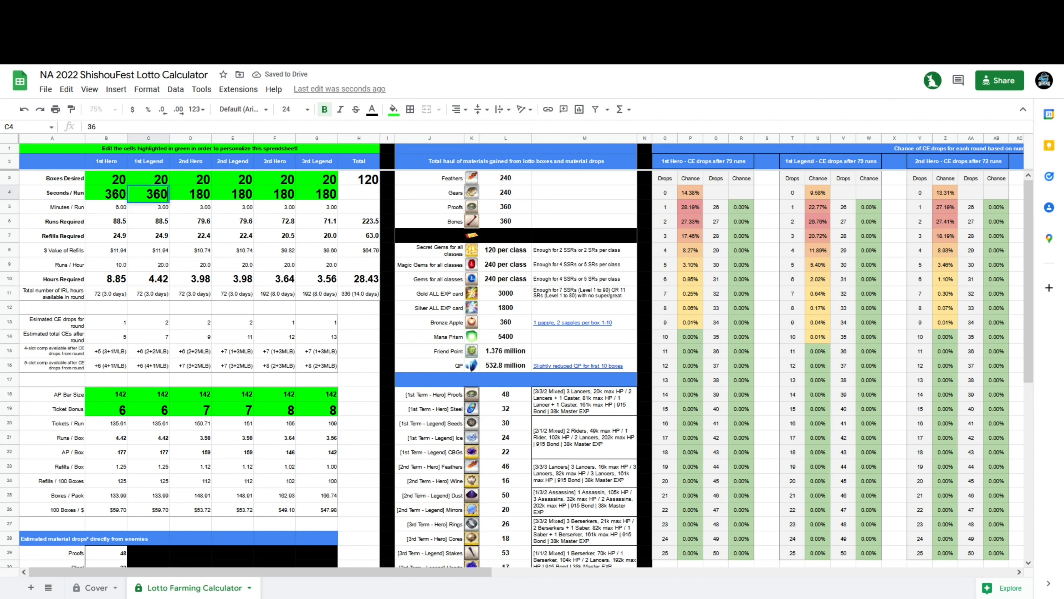
left_click(190, 207)
Step: Set Seconds / Run to 300 for both 2nd Hero and 2nd Legend
left_click(190, 193)
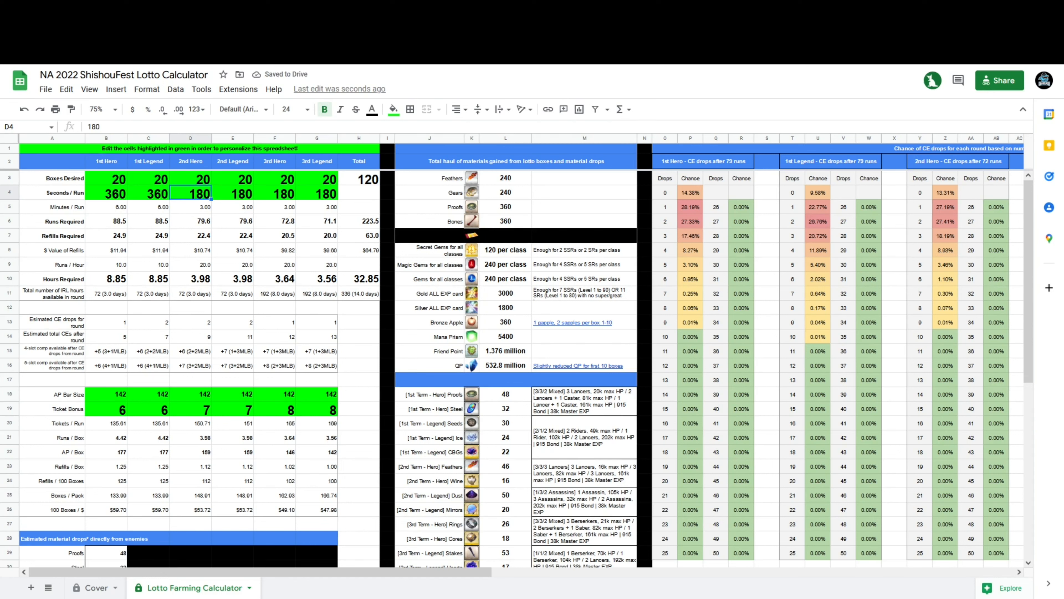
type("300")
left_click(232, 192)
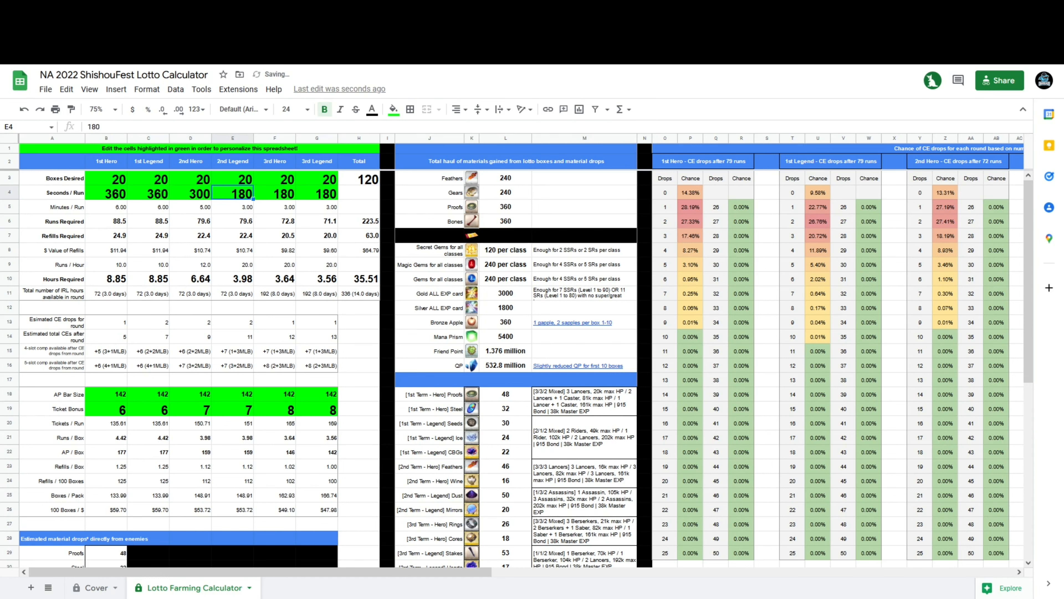
type("300")
left_click(274, 221)
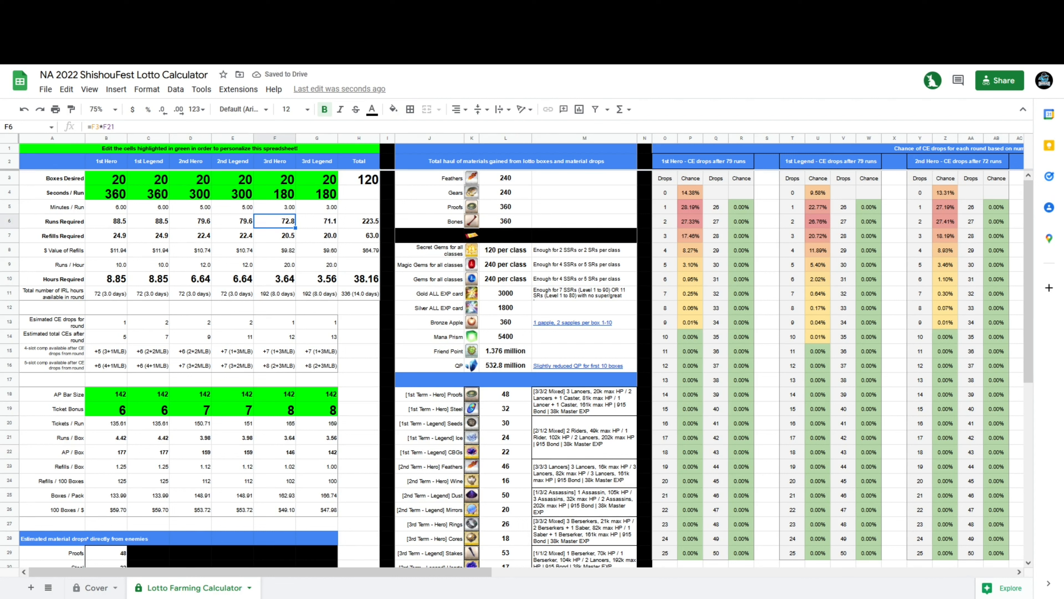
Step: Highlight the 3rd Hero and 3rd Legend columns down to Runs Required, and the rows from Seconds / Run to Runs / Hour, A4:H9
left_click_drag(317, 221, 285, 163)
left_click(359, 207)
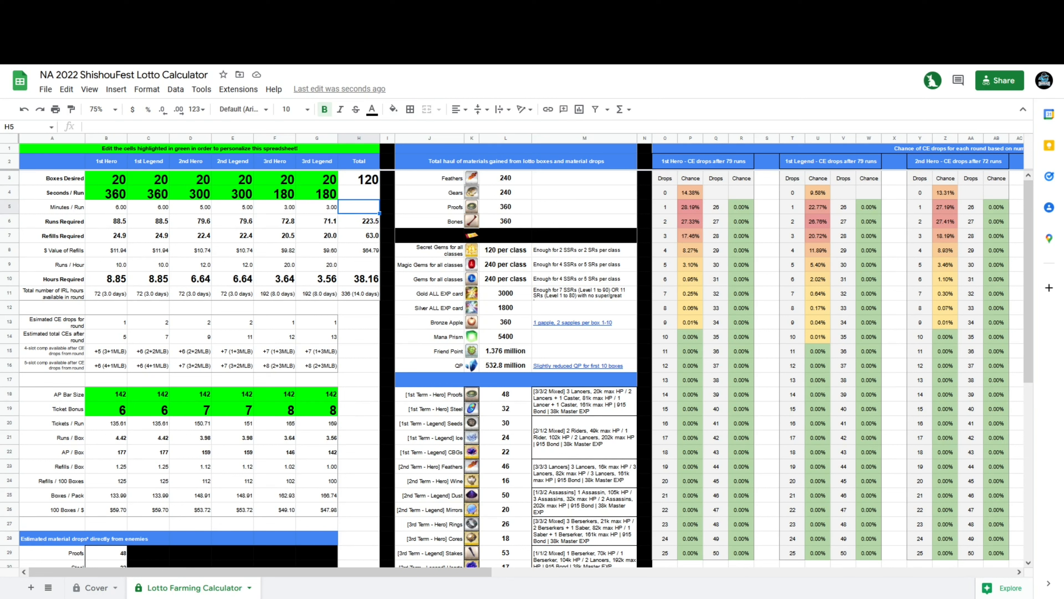
left_click_drag(359, 192, 54, 264)
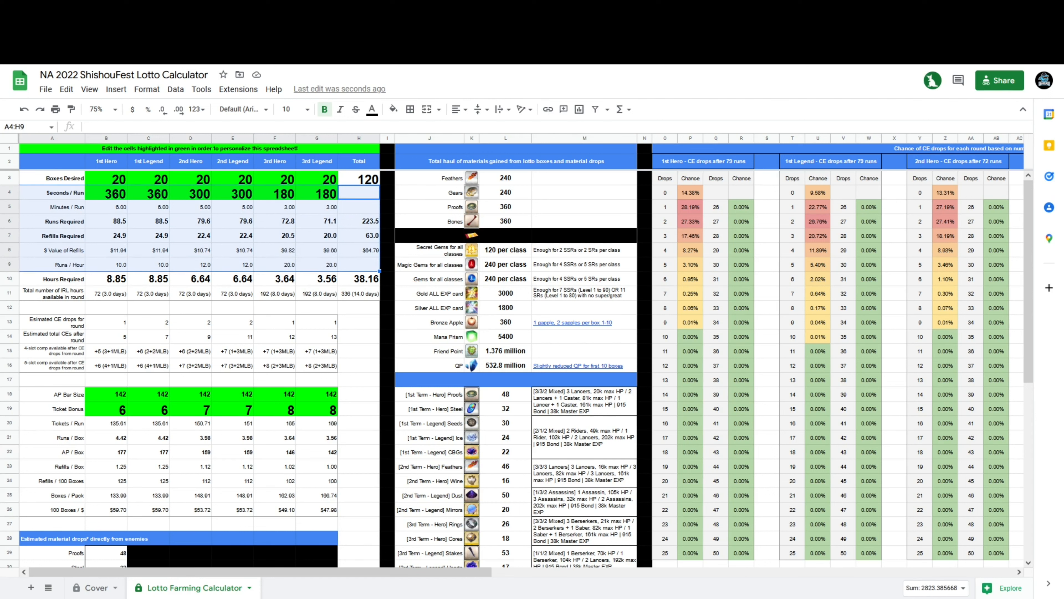
left_click(275, 221)
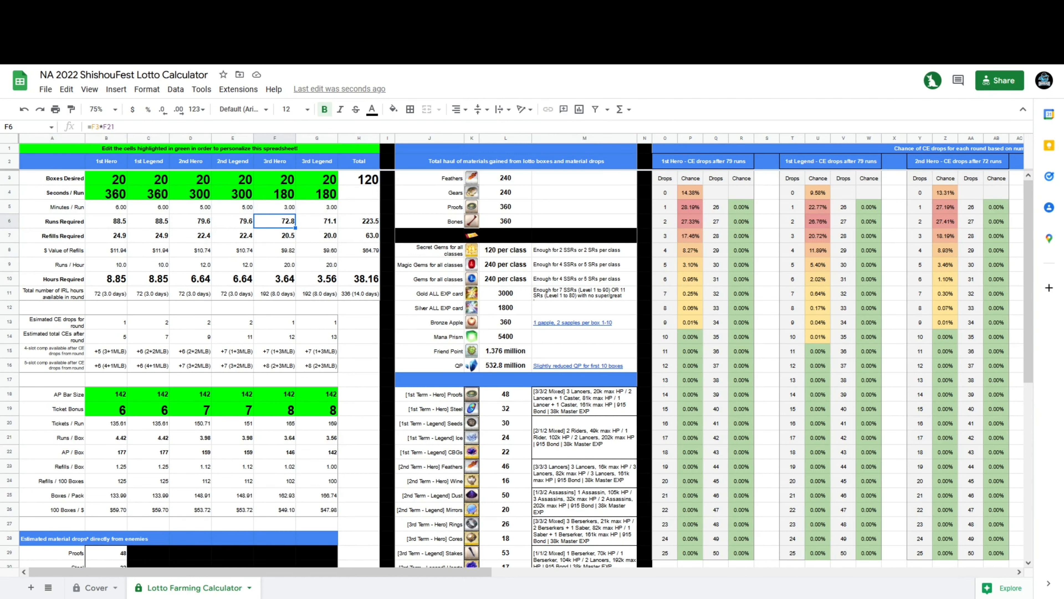
Step: Set Seconds / Run to 180 for 1st Hero and 1st Legend, checking the Hours Required row, B10:H10, between the two entries
left_click(106, 193)
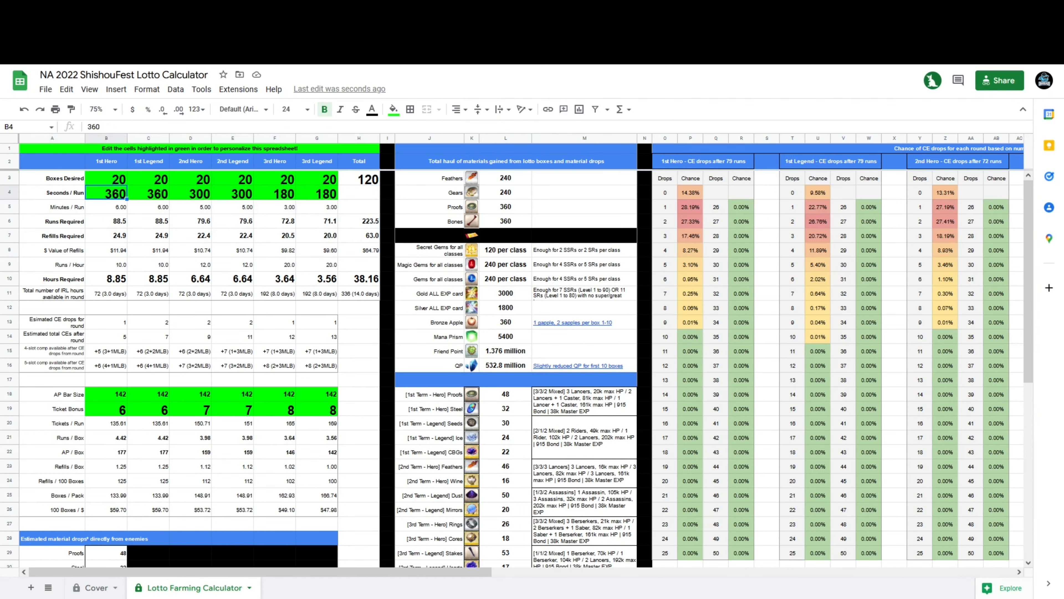
type("180")
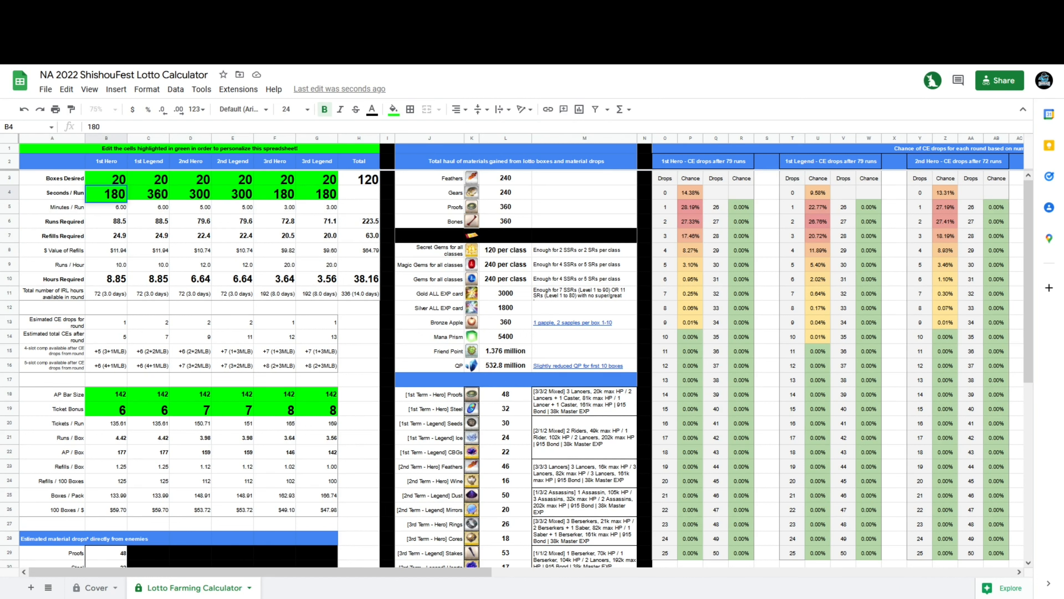
left_click(190, 221)
left_click_drag(358, 279, 107, 278)
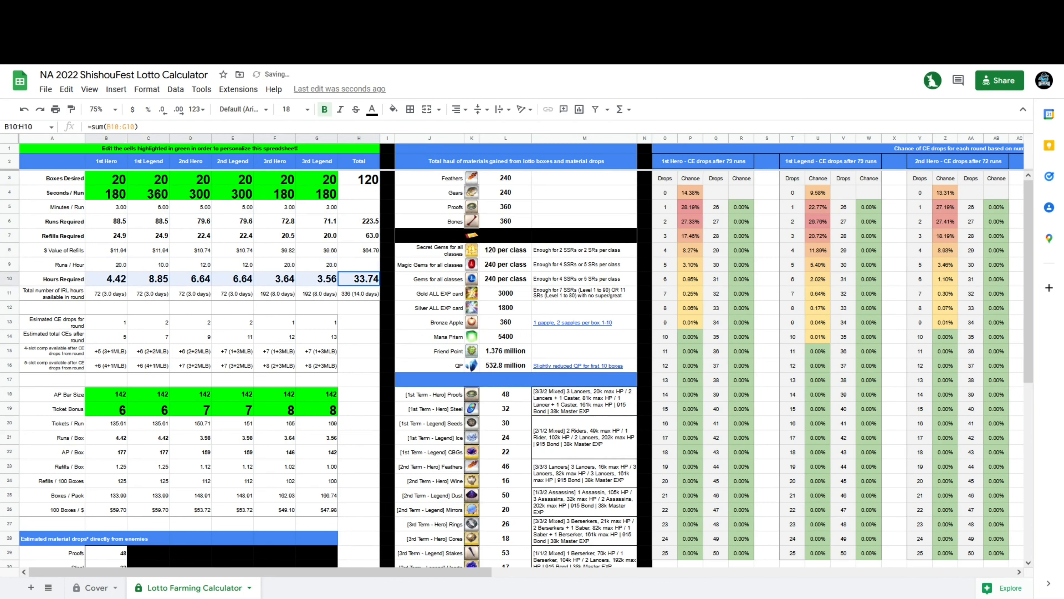
left_click(148, 193)
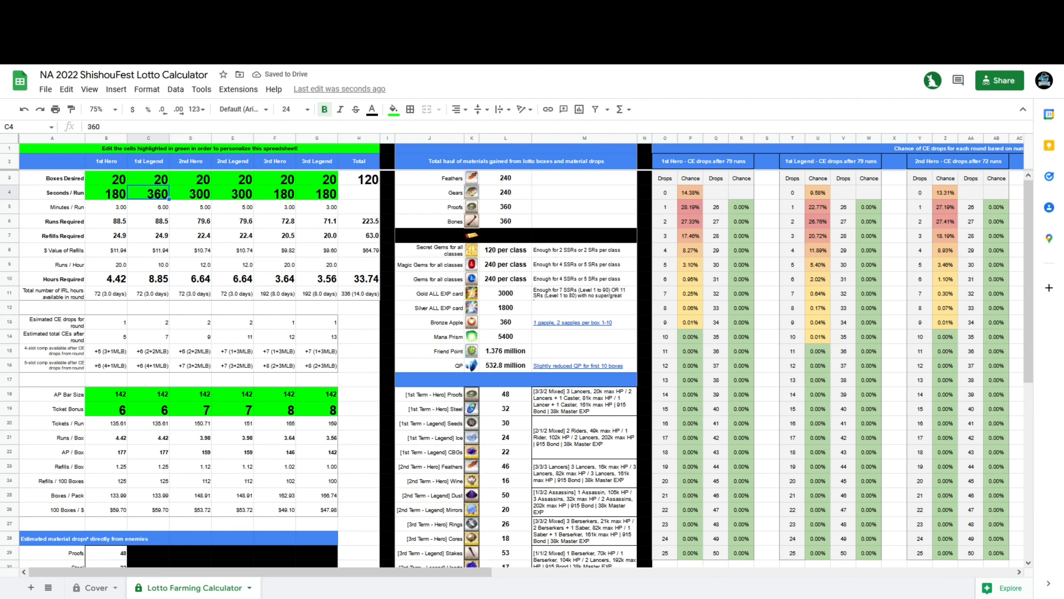
type("180")
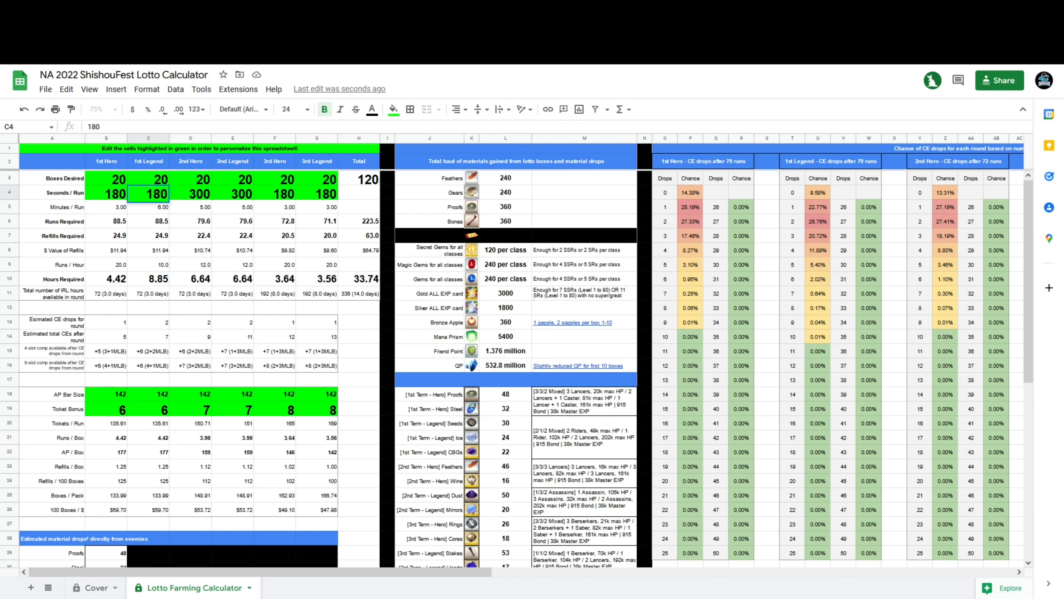
left_click(190, 250)
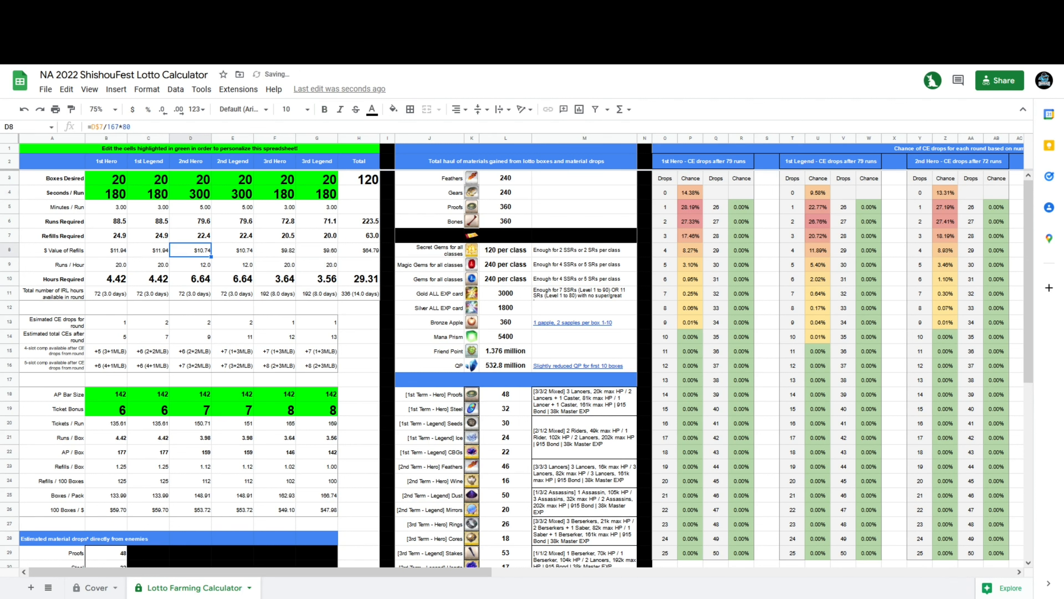
Step: Set Seconds / Run to 180 for both 2nd Hero and 2nd Legend
left_click(191, 193)
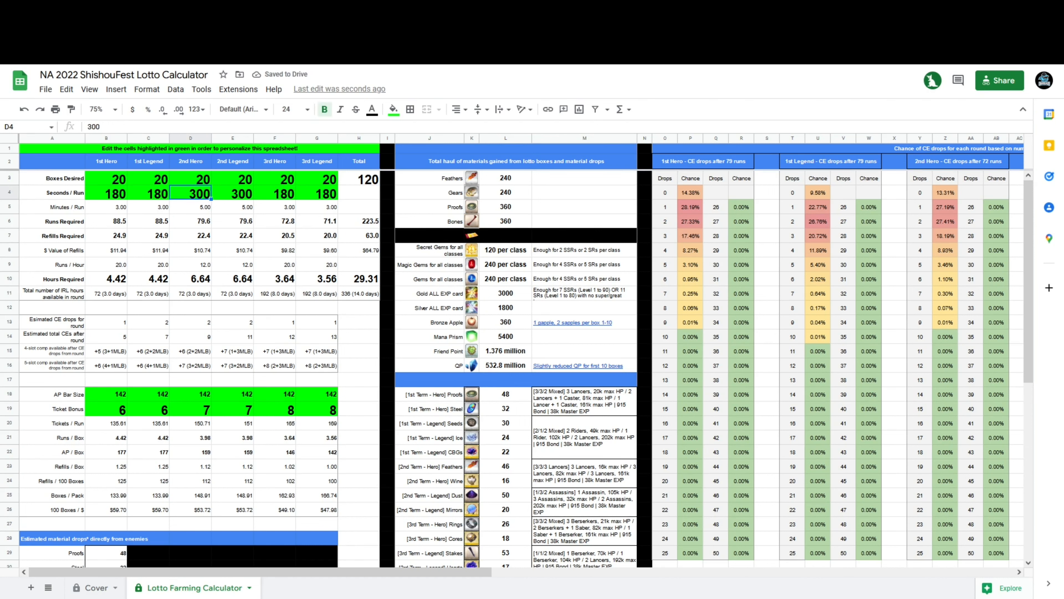
type("180")
key("Tab")
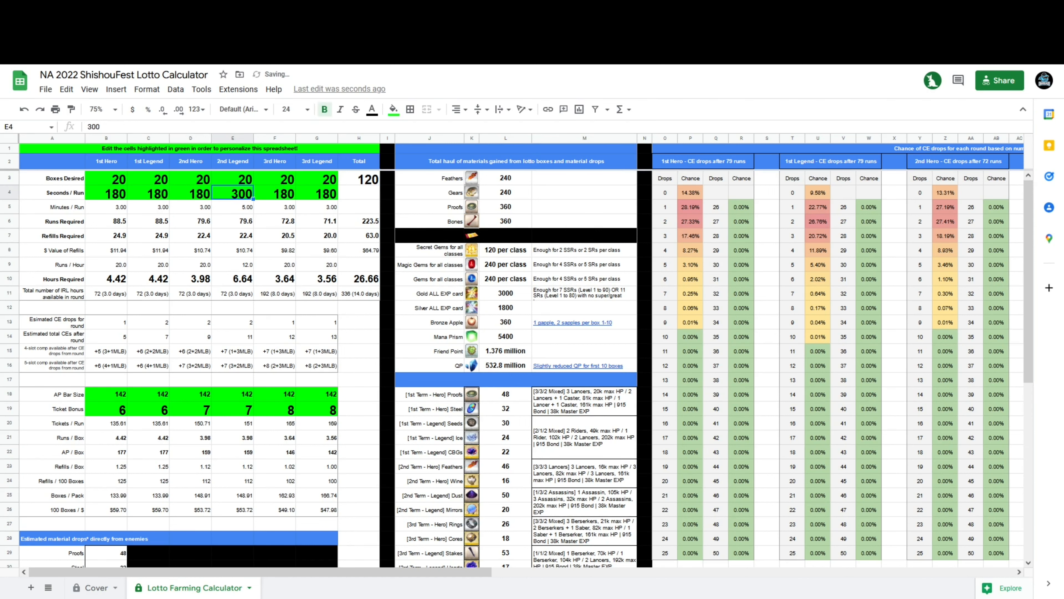
type("180")
left_click(317, 236)
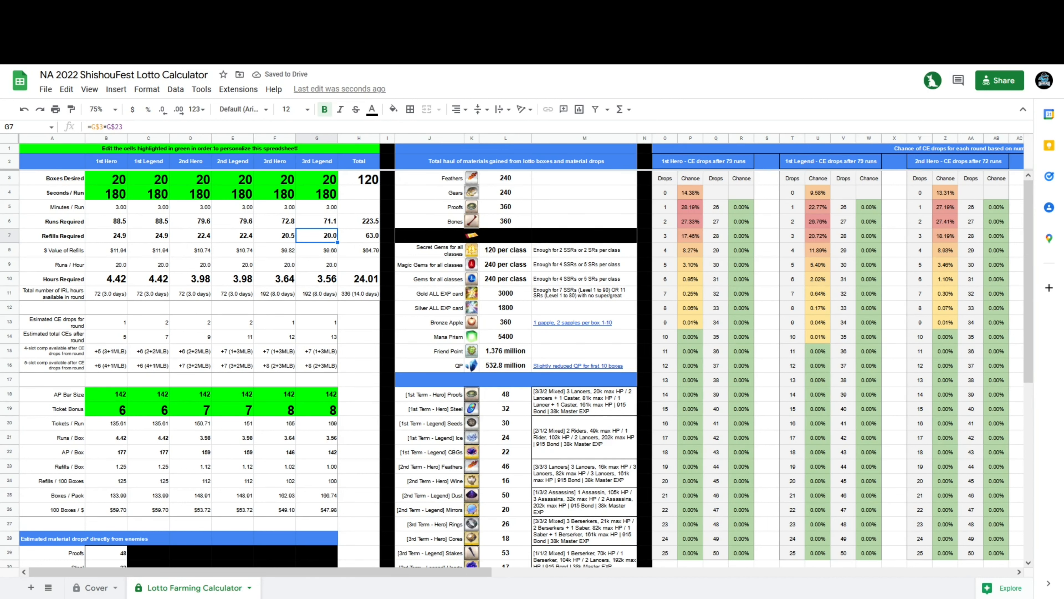
Step: Examine the material haul quantities in column L and the row for the total number of IRL hours available in each round
scroll(523, 356, "down", 2)
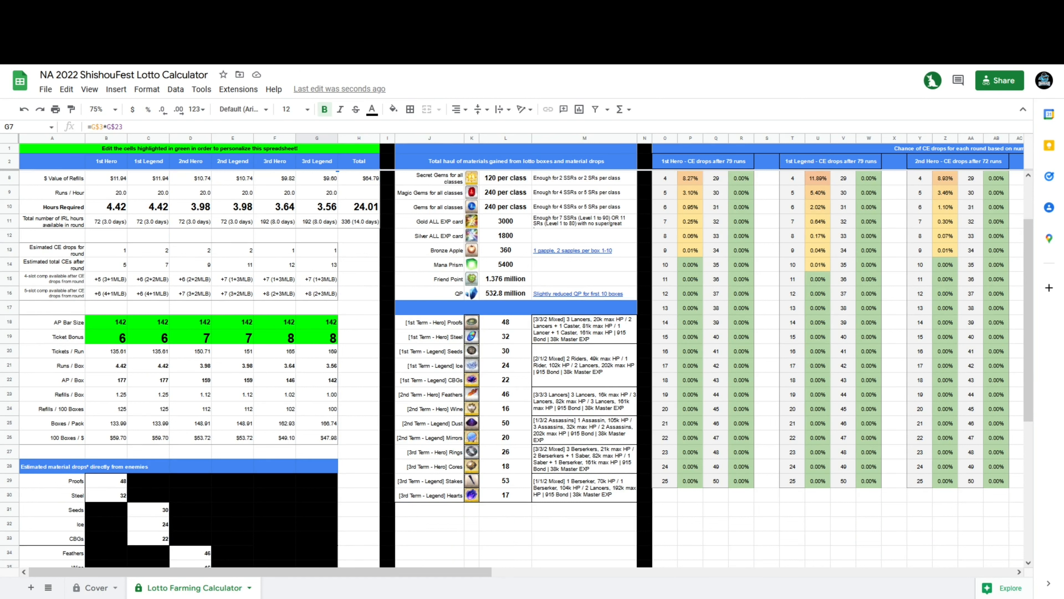
scroll(524, 356, "up", 2)
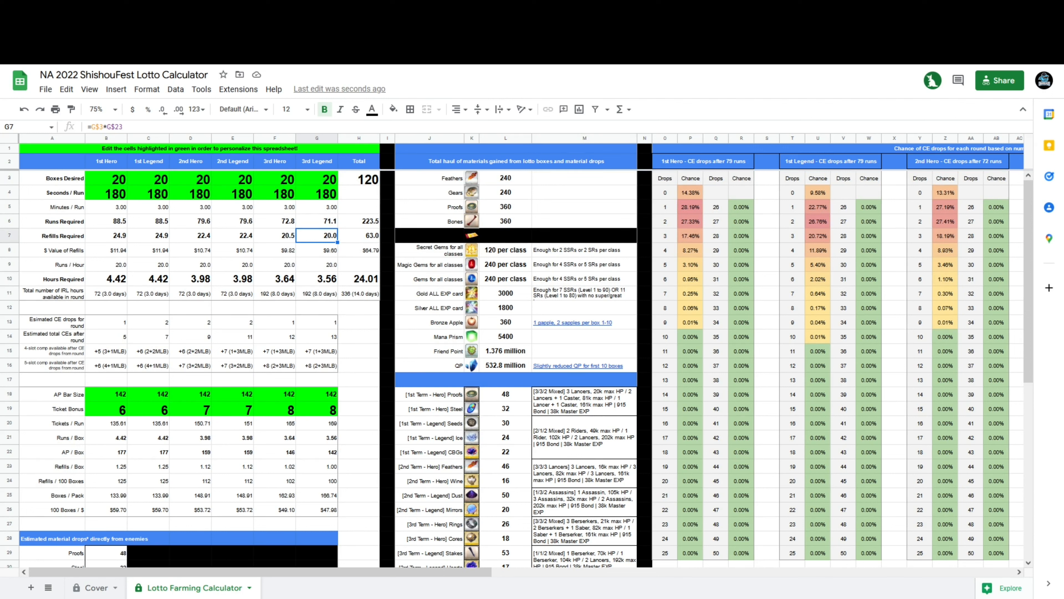
mouse_move(579, 366)
left_click_drag(505, 404, 506, 252)
left_click(506, 322)
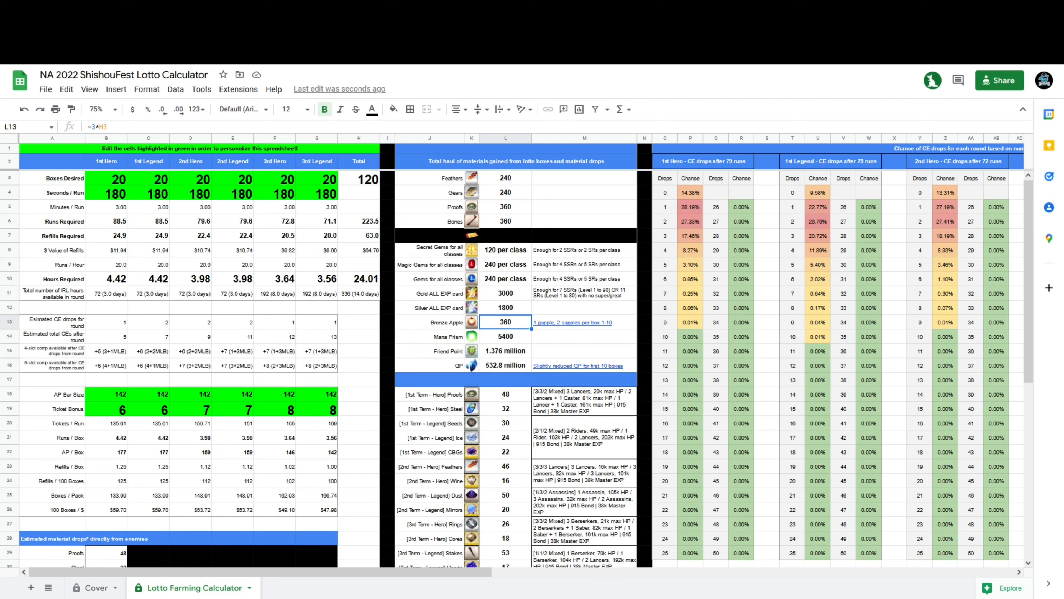
mouse_move(359, 293)
left_mouse_down()
mouse_move(63, 293)
mouse_move(359, 293)
left_mouse_up()
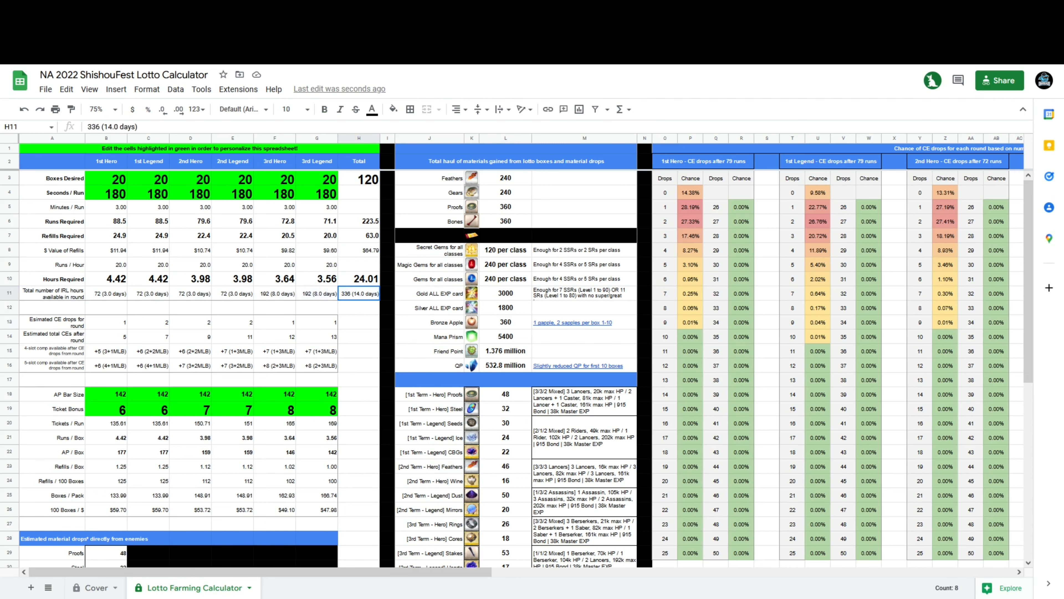
left_click(359, 322)
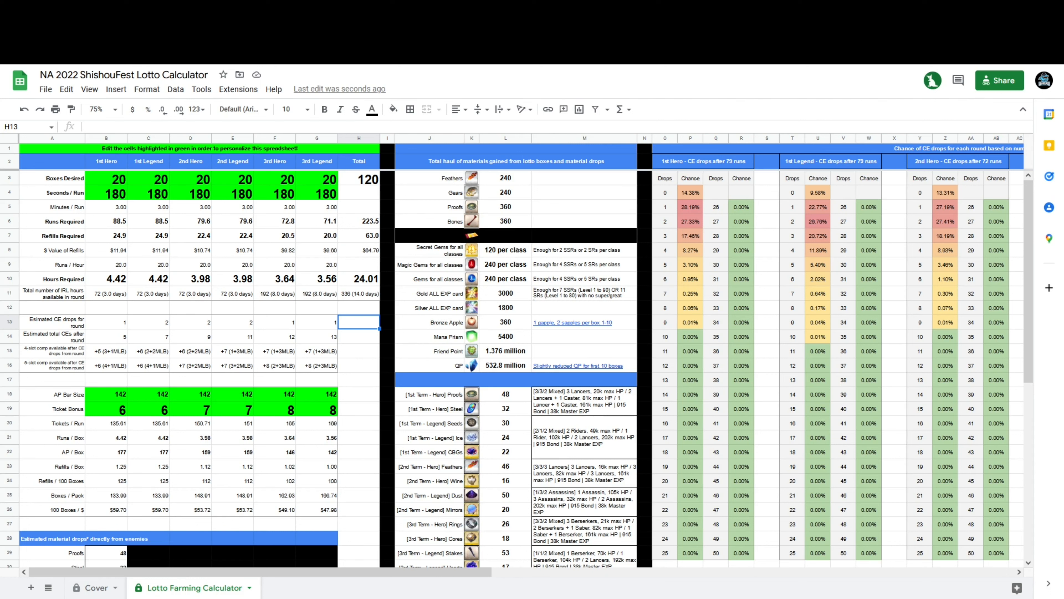
Step: Highlight the Gold ALL EXP card through Mana Prism rows, J11:M14, and the notes beside the gems and EXP cards, M8:M12
left_click_drag(584, 293, 436, 293)
left_click_drag(585, 294, 436, 336)
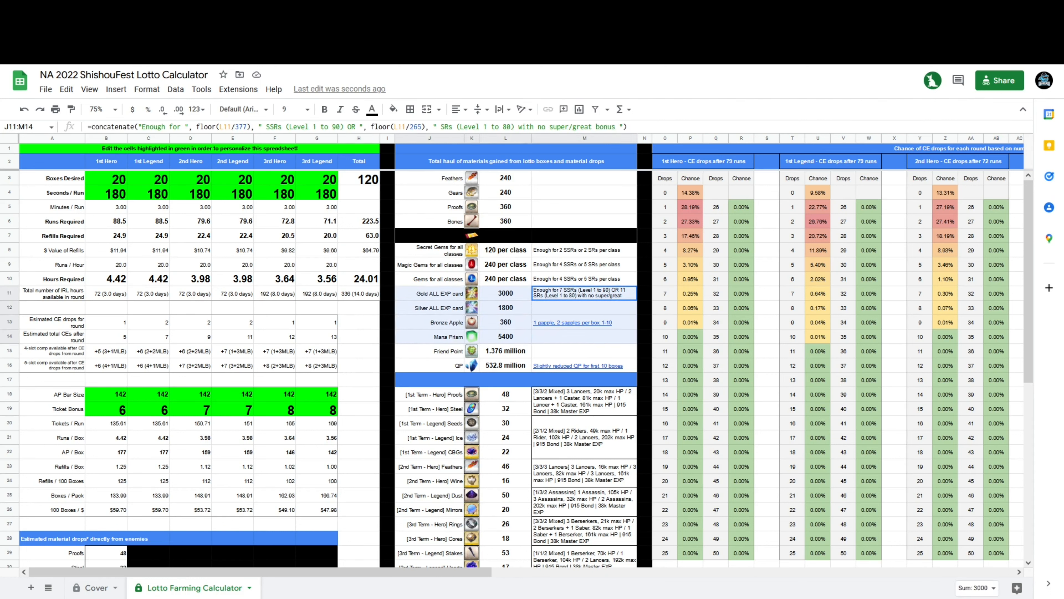
left_click(505, 293)
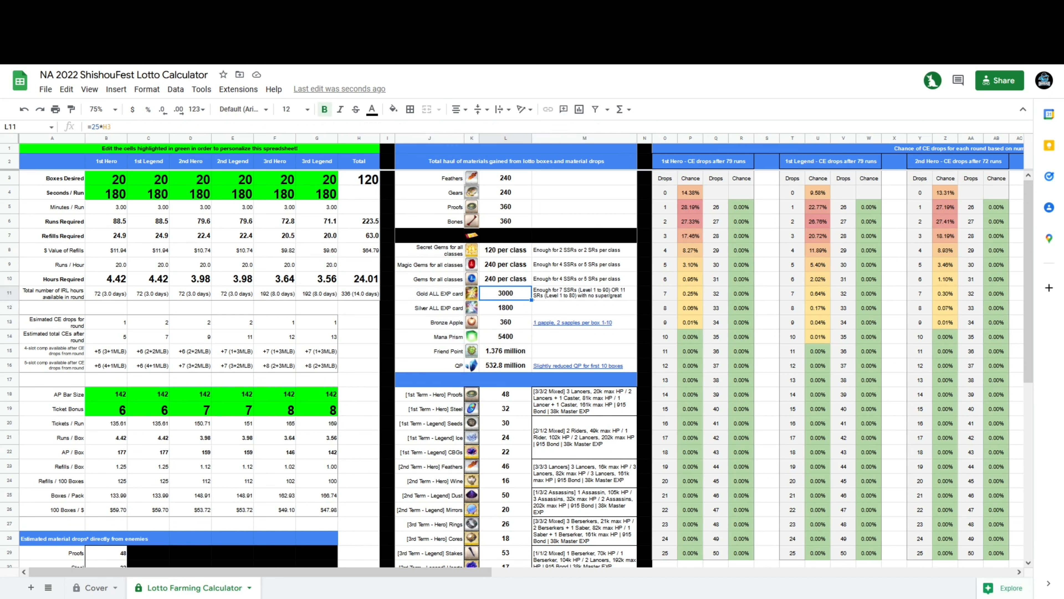
left_click_drag(584, 308, 584, 251)
left_click(584, 308)
left_click_drag(585, 308, 585, 250)
left_click(585, 251)
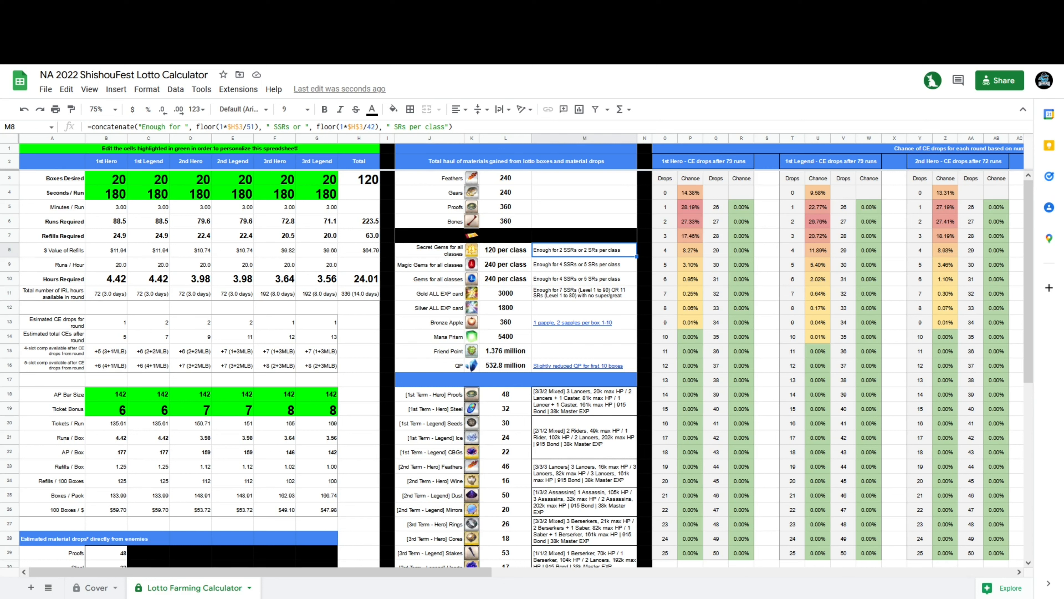
Step: Highlight the AP / Box row, A22:G22, and the 1st Hero column between Seconds / Run and Tickets / Run, B4:B20
scroll(524, 357, "down", 2)
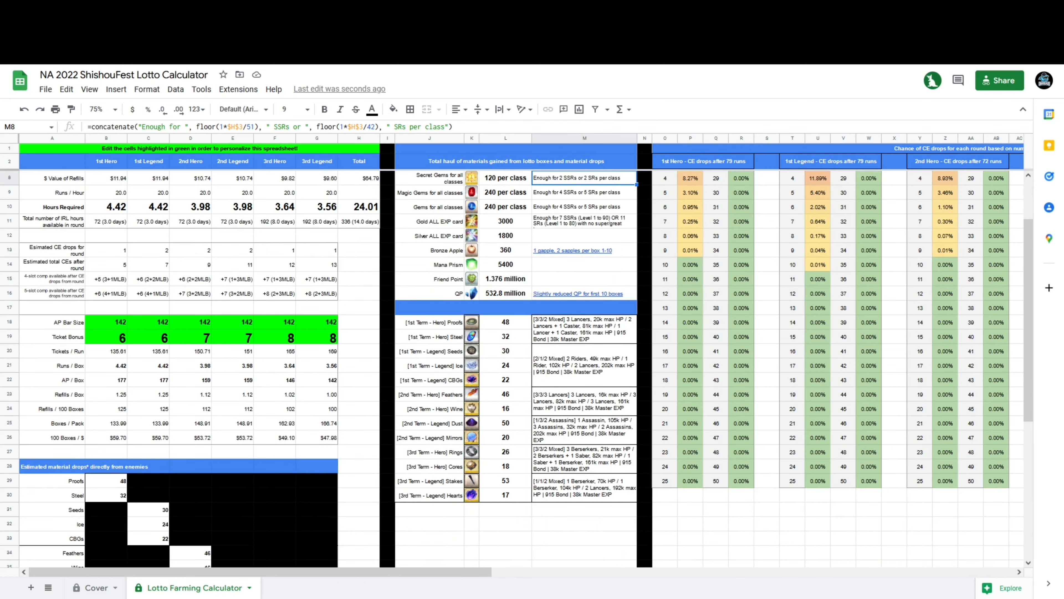
left_click_drag(53, 366, 316, 379)
scroll(532, 365, "up", 2)
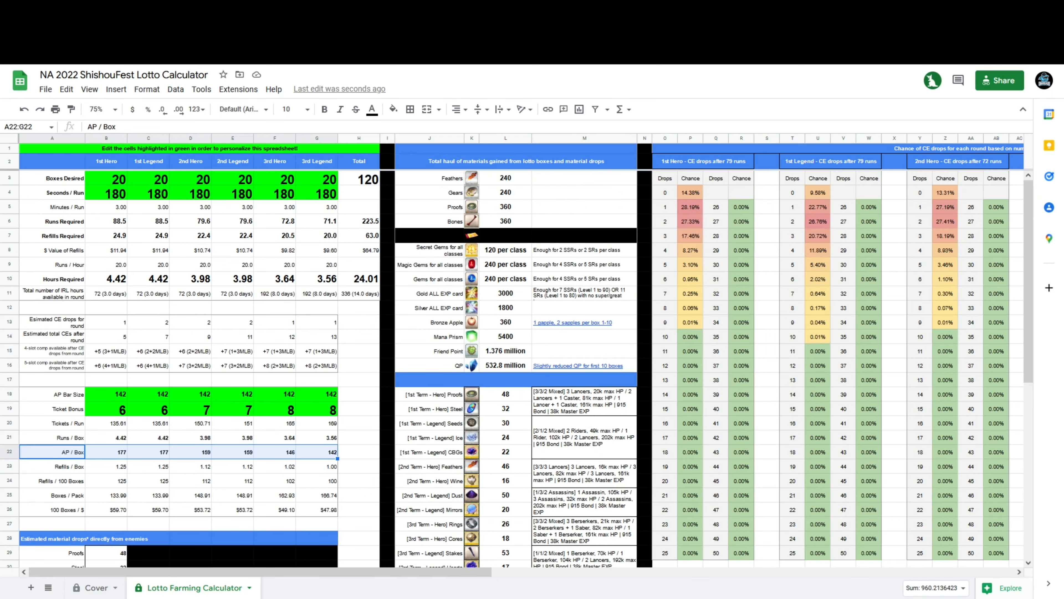
left_click_drag(106, 423, 106, 193)
left_click(148, 453)
left_click(106, 452)
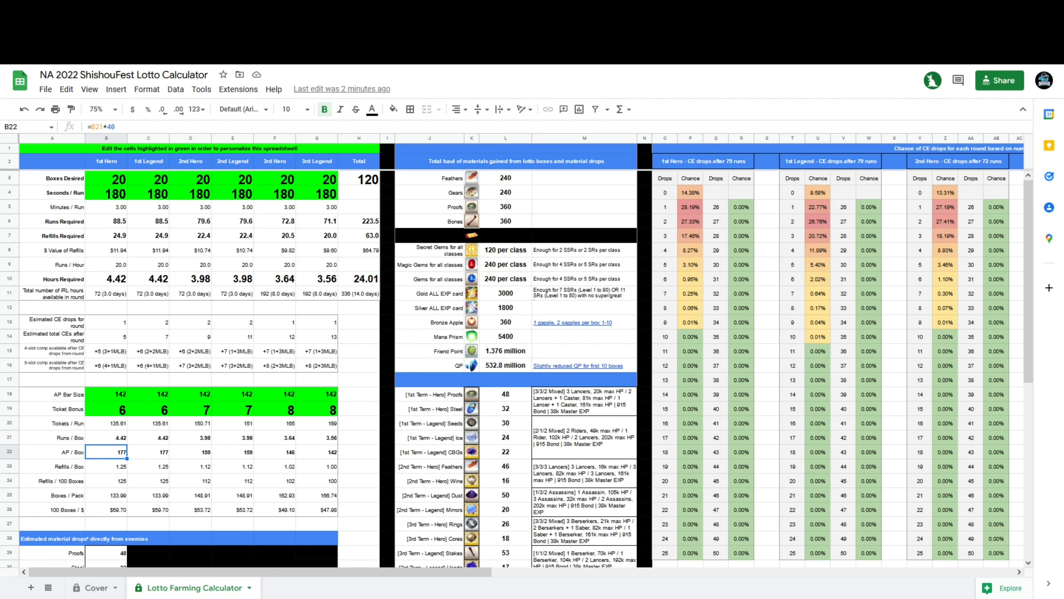
Step: Set the 1st Hero Ticket Bonus to 12 and check its Runs / Box and AP / Box cells
left_click(107, 409)
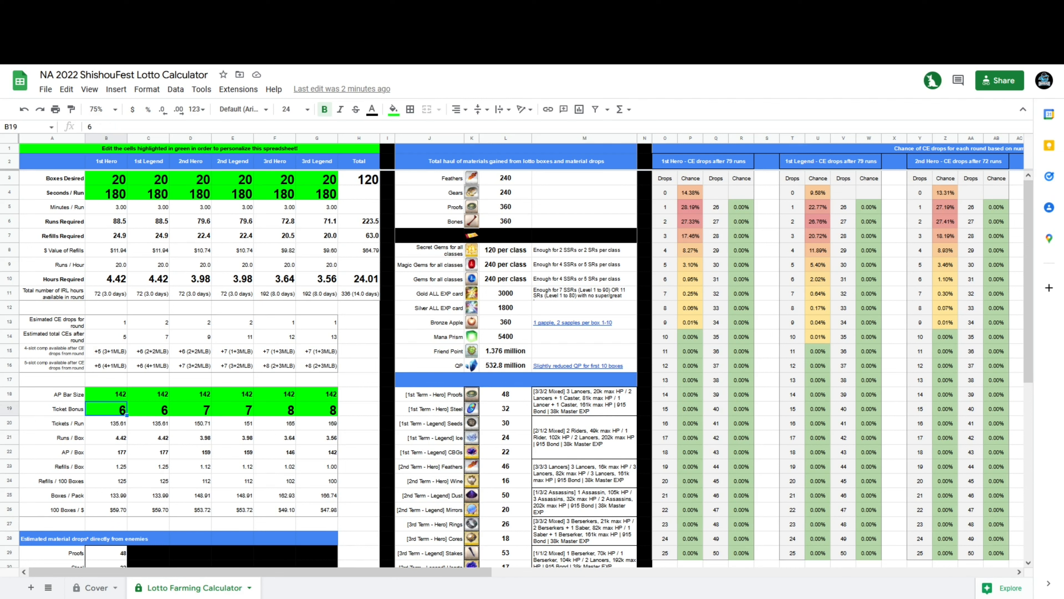
type("12")
left_click(149, 438)
left_click(106, 438)
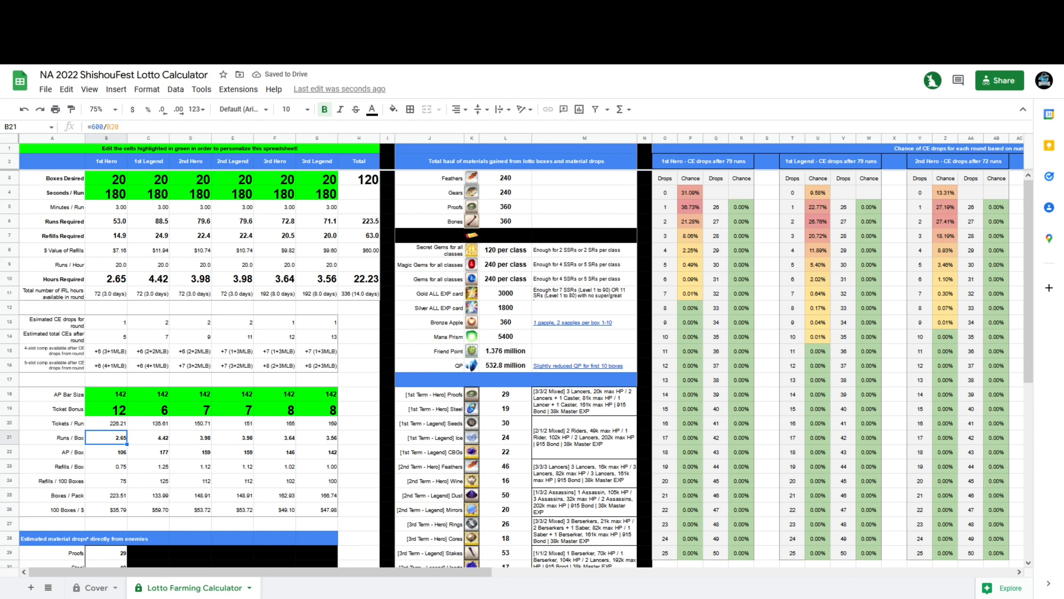
left_click_drag(52, 451, 107, 451)
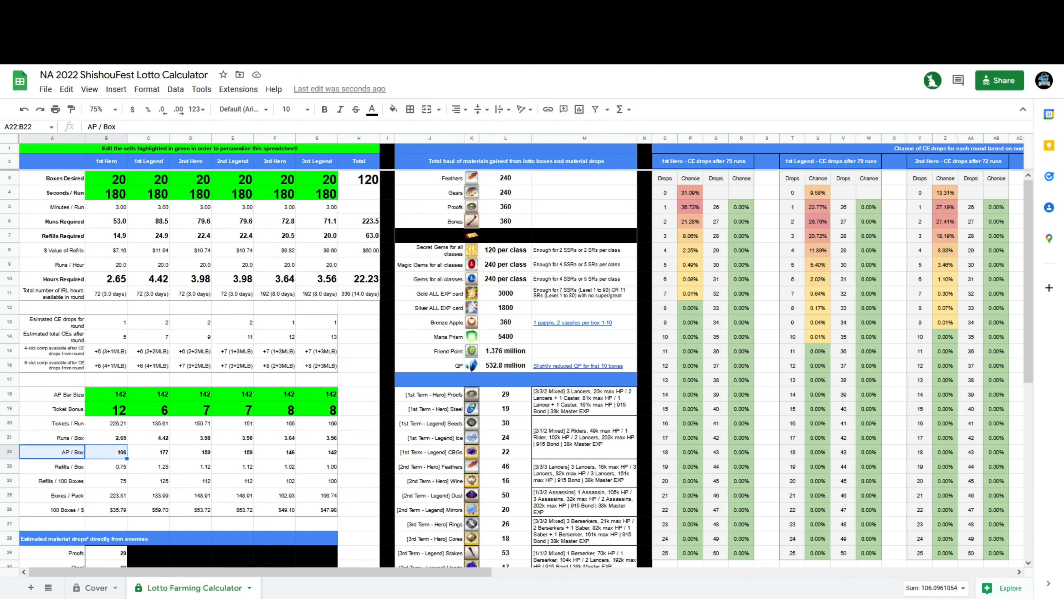
Step: Set the Ticket Bonus to 12 for every remaining round from 1st Legend to 3rd Legend, C19:G19
left_click(148, 409)
type("12")
key("Tab")
type("12")
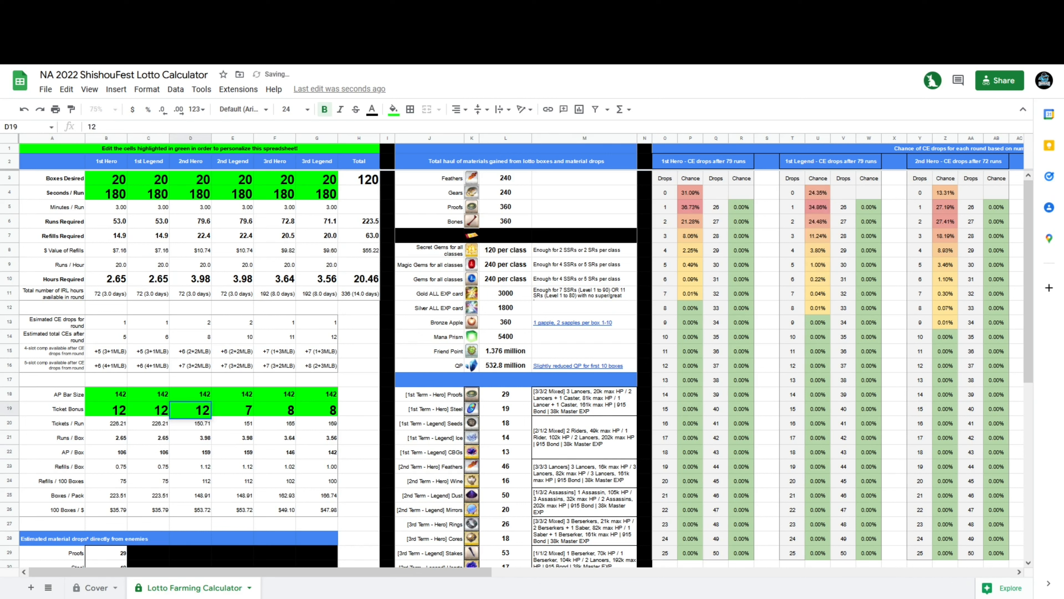
key("Tab")
type("12")
key("Tab")
type("12")
key("Tab")
type("12")
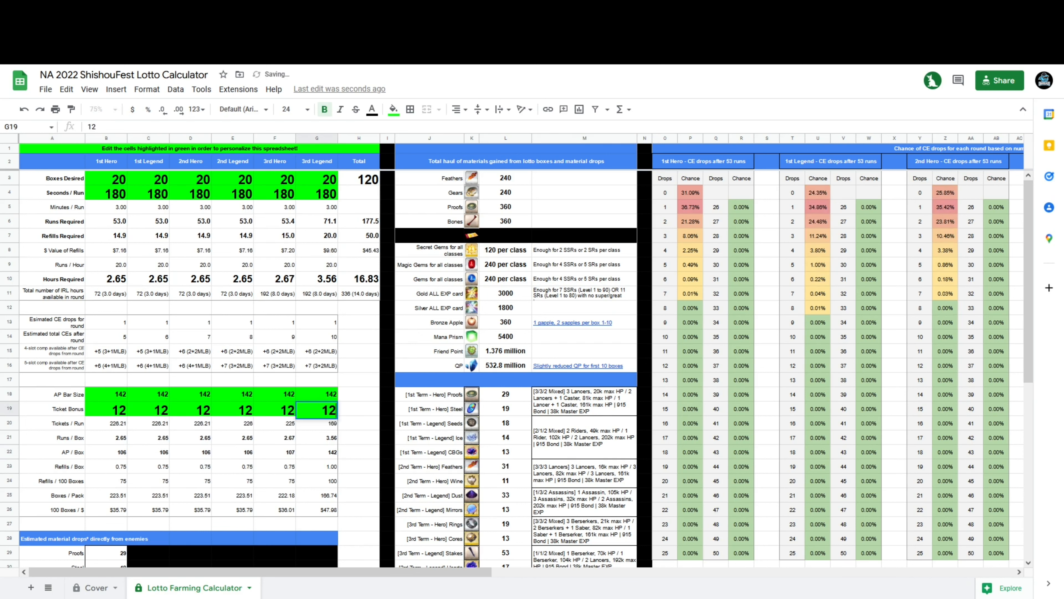
key("Tab")
Step: Highlight the AP, boxes and refills rows in the per-box figures, rows 22 to 25, and the Runs Required row, A6:G6
left_click_drag(316, 452, 316, 523)
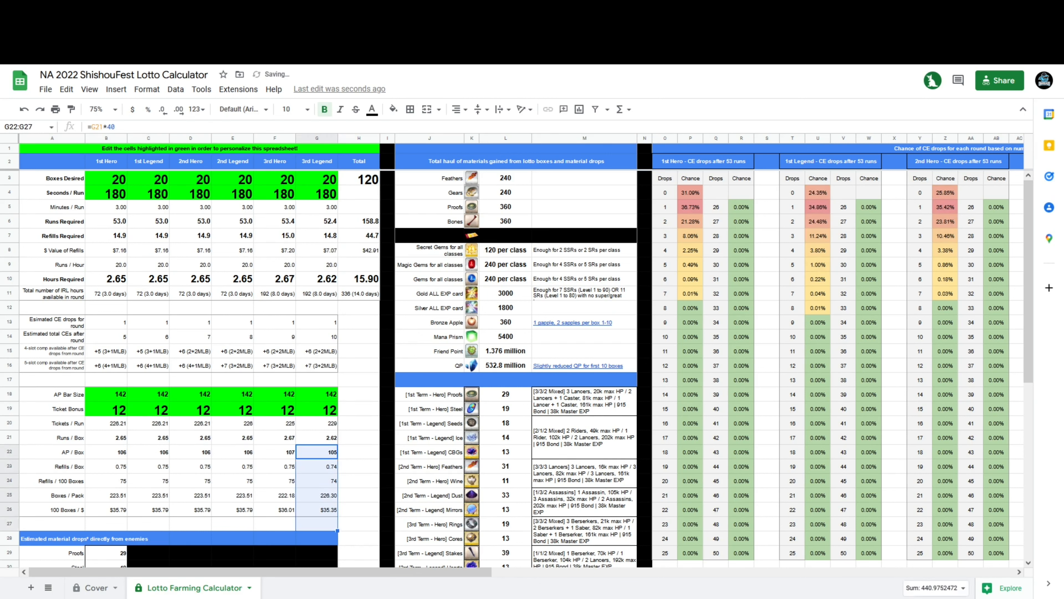
left_click(233, 451)
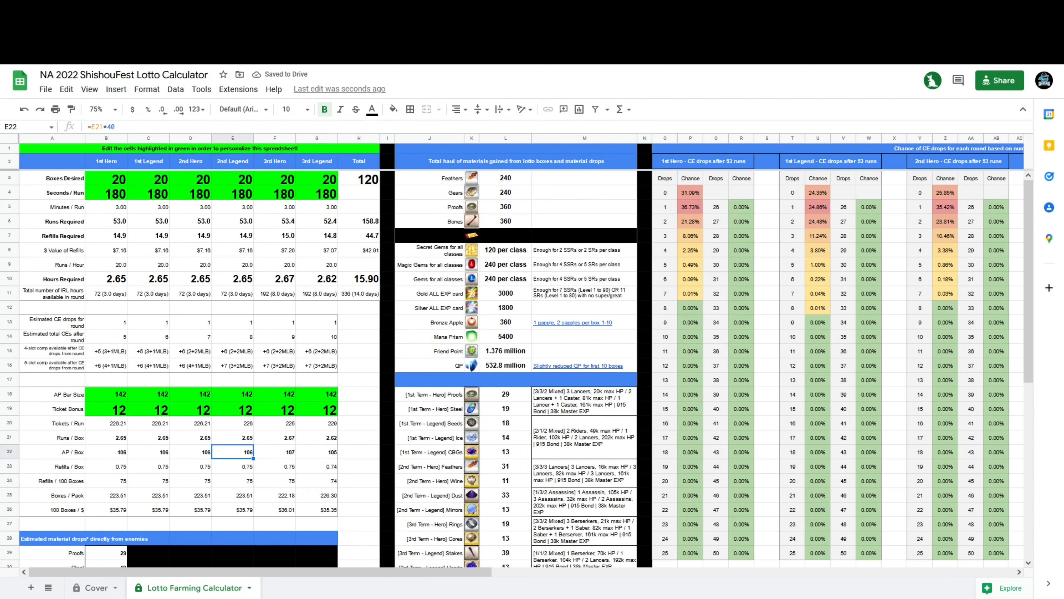
left_click_drag(52, 495, 317, 495)
left_click(359, 481)
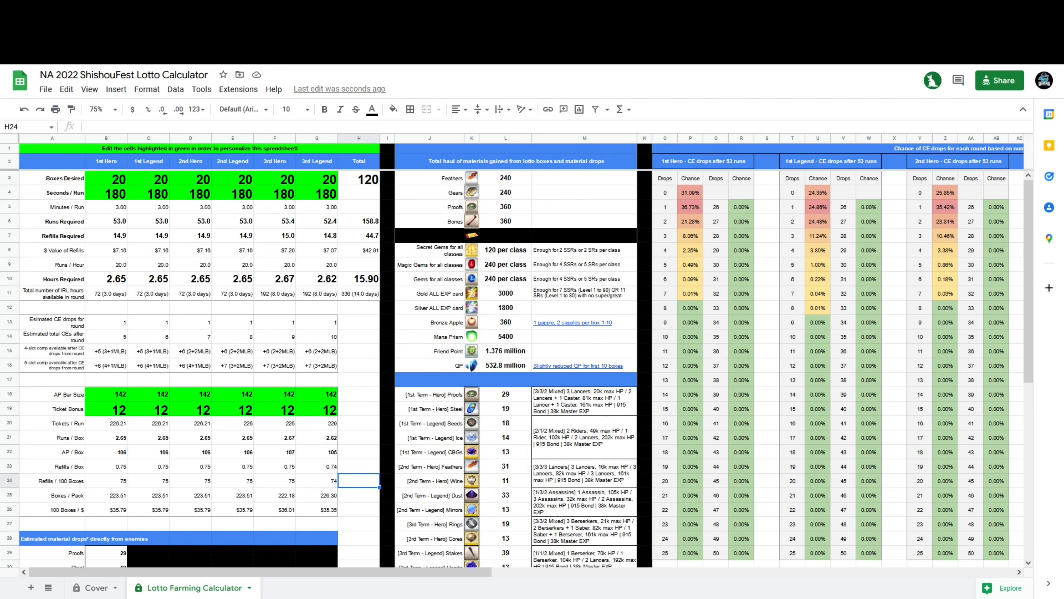
left_click_drag(359, 481, 52, 481)
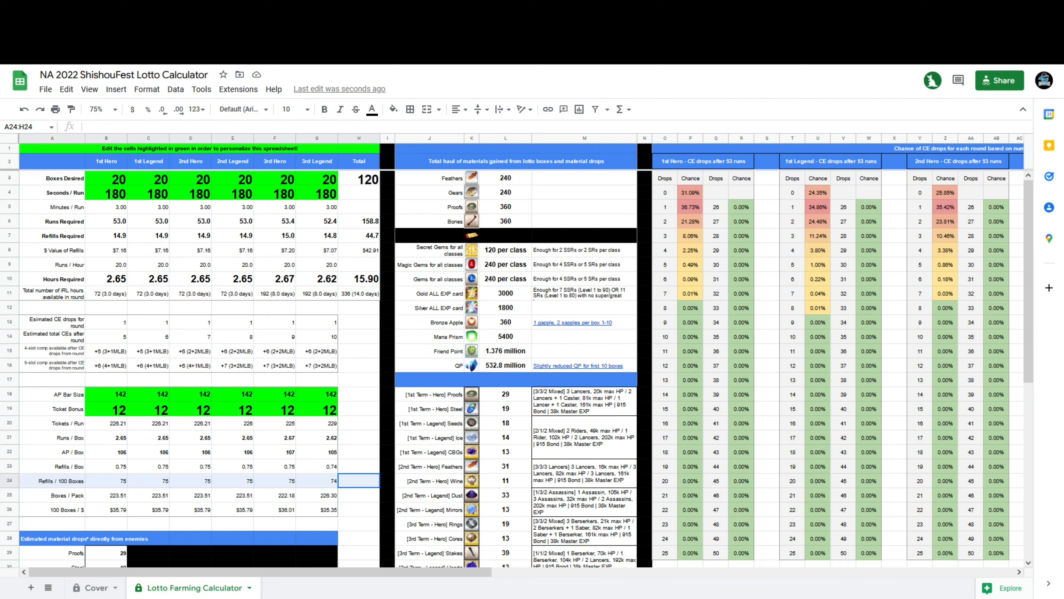
left_click(275, 480)
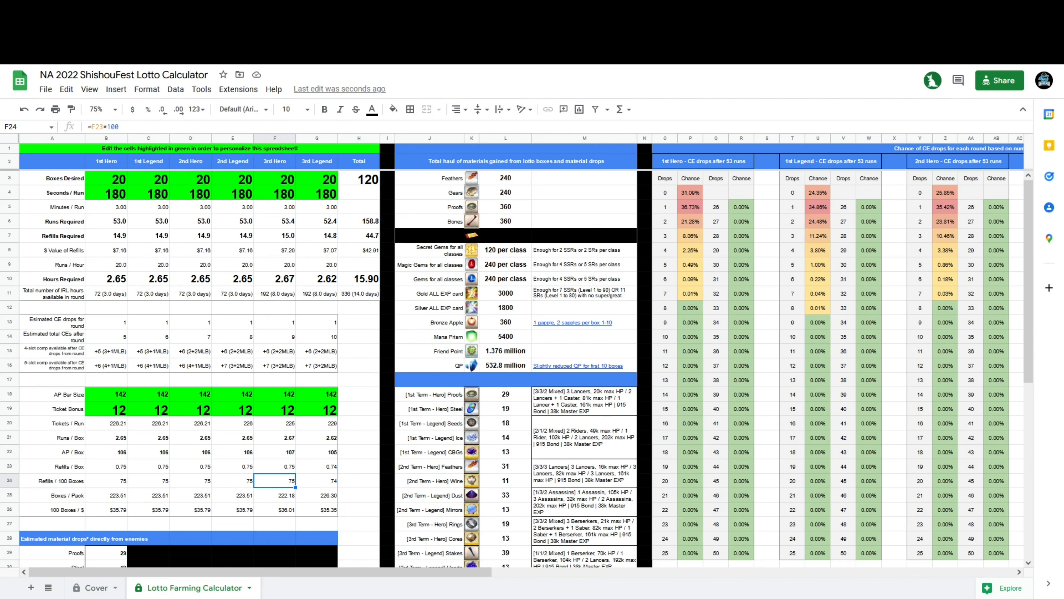
left_click_drag(51, 466, 317, 466)
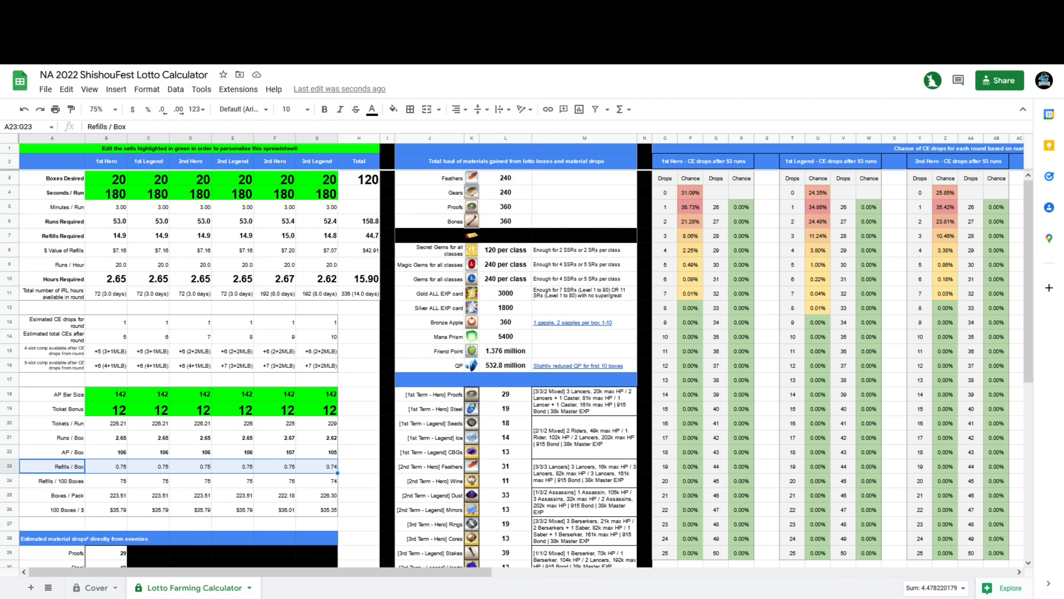
left_click_drag(52, 222, 317, 221)
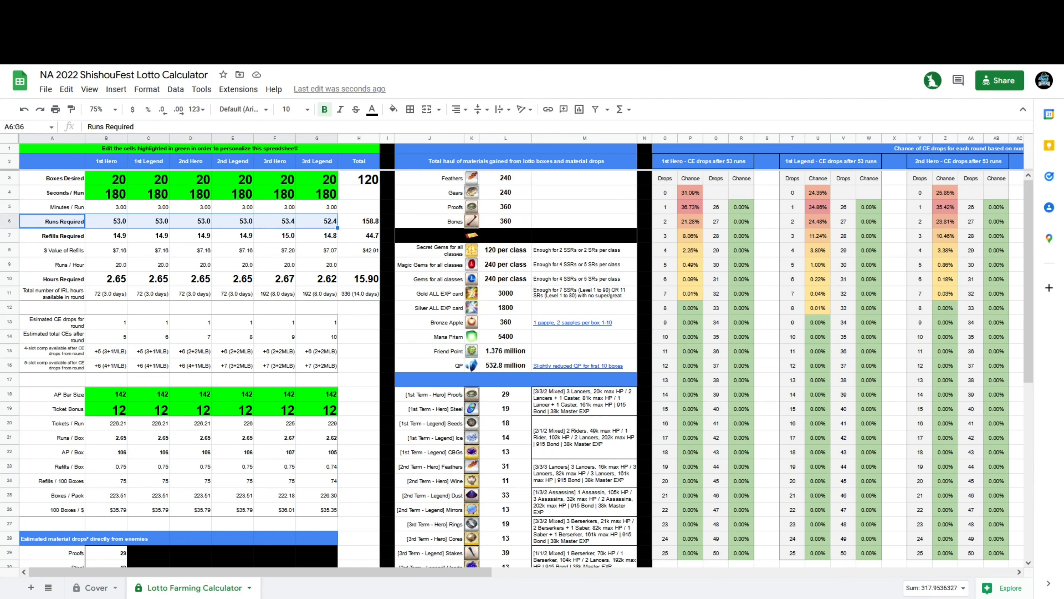
Step: Set Boxes Desired to 100 for 3rd Hero and 3rd Legend, and to 50 for 2nd Hero and 2nd Legend
left_click(317, 179)
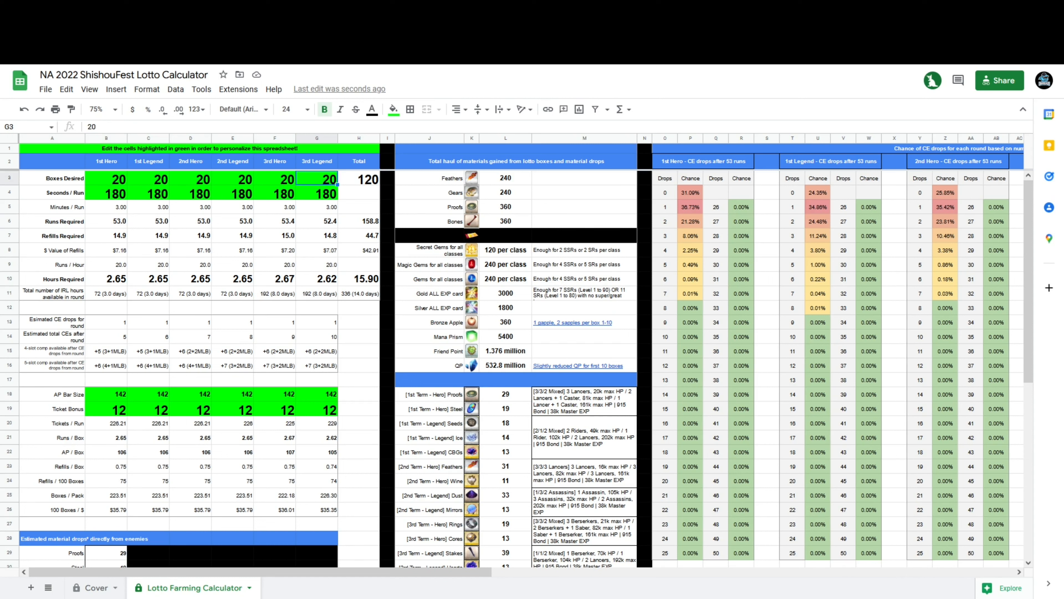
type("100")
key("Left")
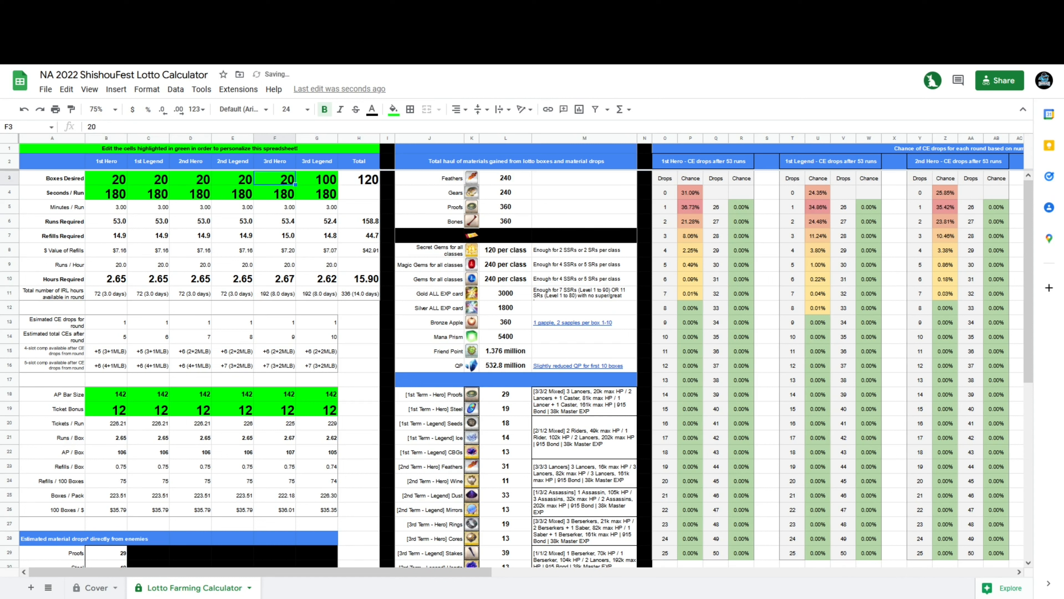
type("100")
key("Left")
type("50")
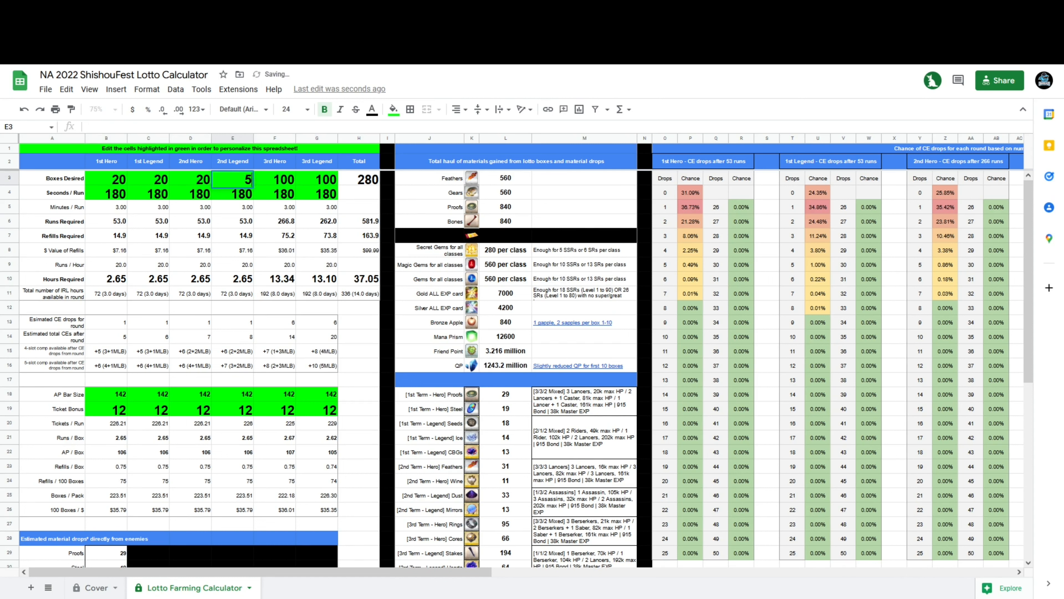
key("Left")
type("50")
key("Left")
key("Left")
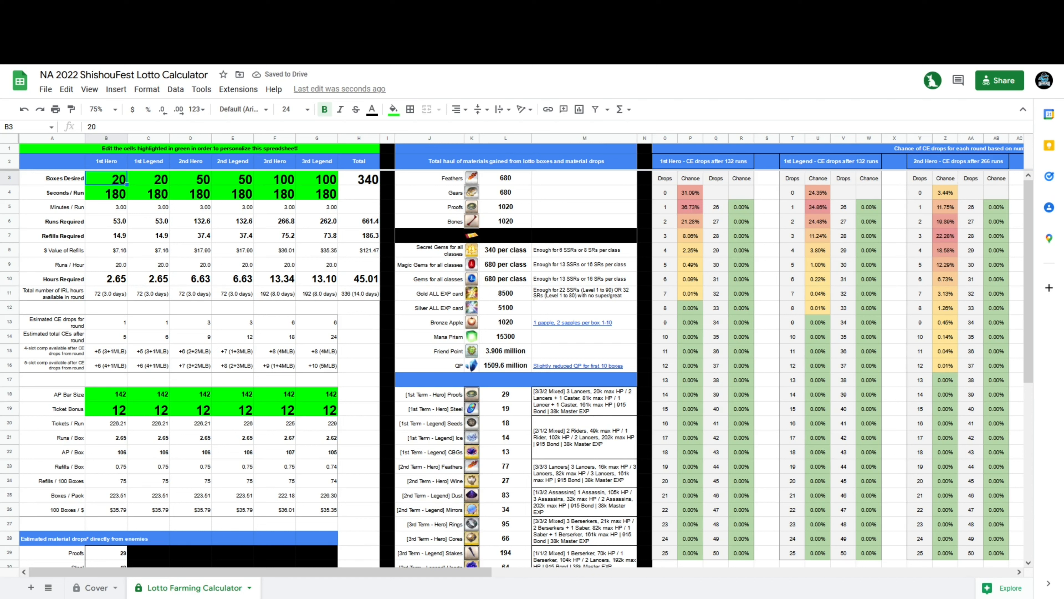
Step: Highlight the 1st Hero column from Boxes Desired to Runs Required, B3:B6, and from Refills Required down to Refills / Box
key("Down")
key("Down")
key("Down")
key("shift+Up")
key("shift+Up")
key("shift+Up")
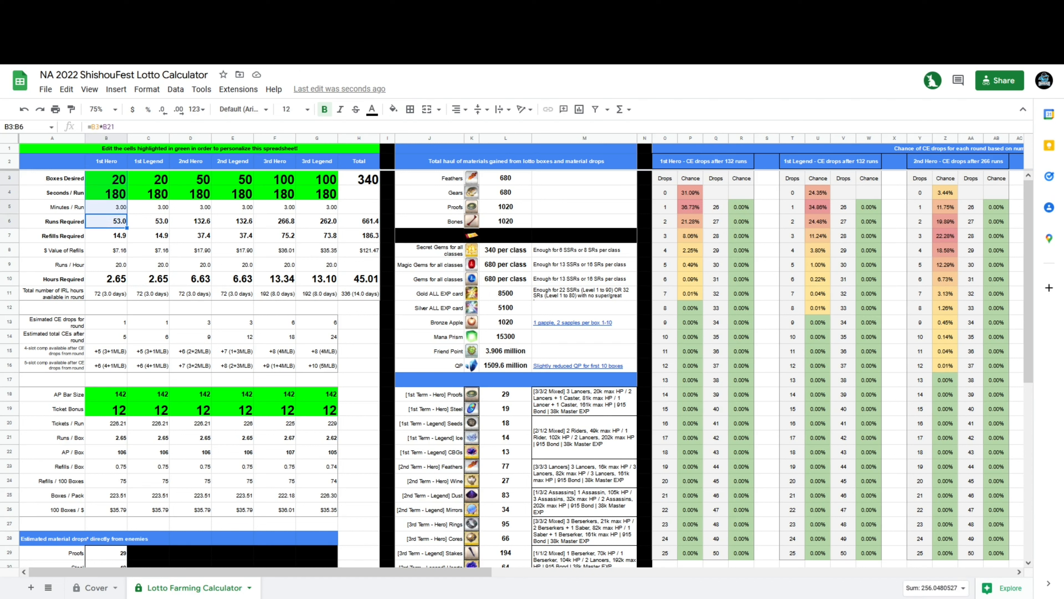
left_click_drag(106, 235, 106, 466)
left_click(190, 250)
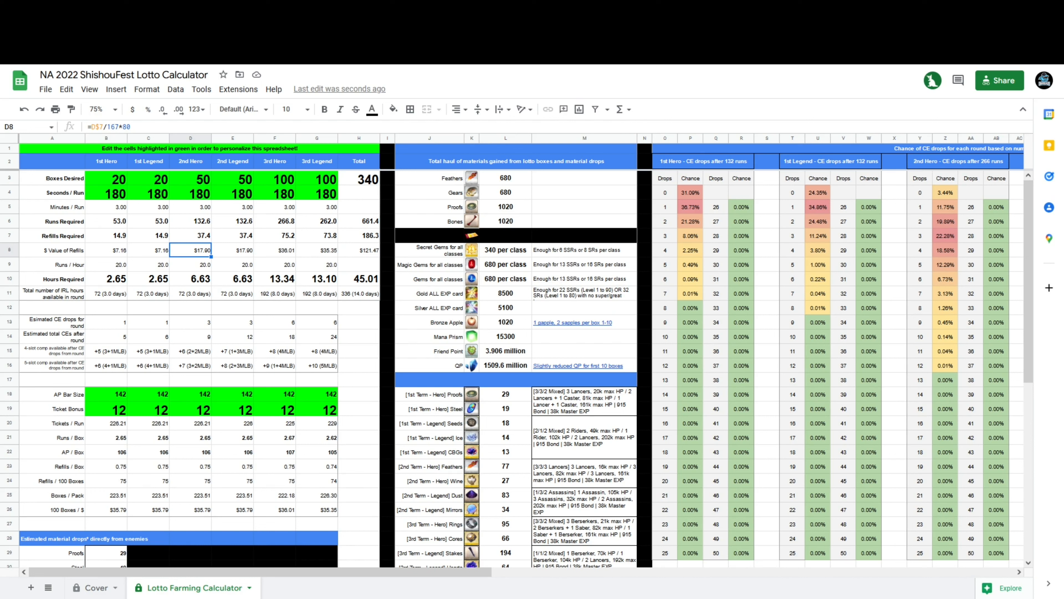
Step: Highlight the estimated total CEs row, A14:H14, and the 3rd Legend column from Boxes Desired to the 4-slot comp bonus, G3:G15
left_click(317, 221)
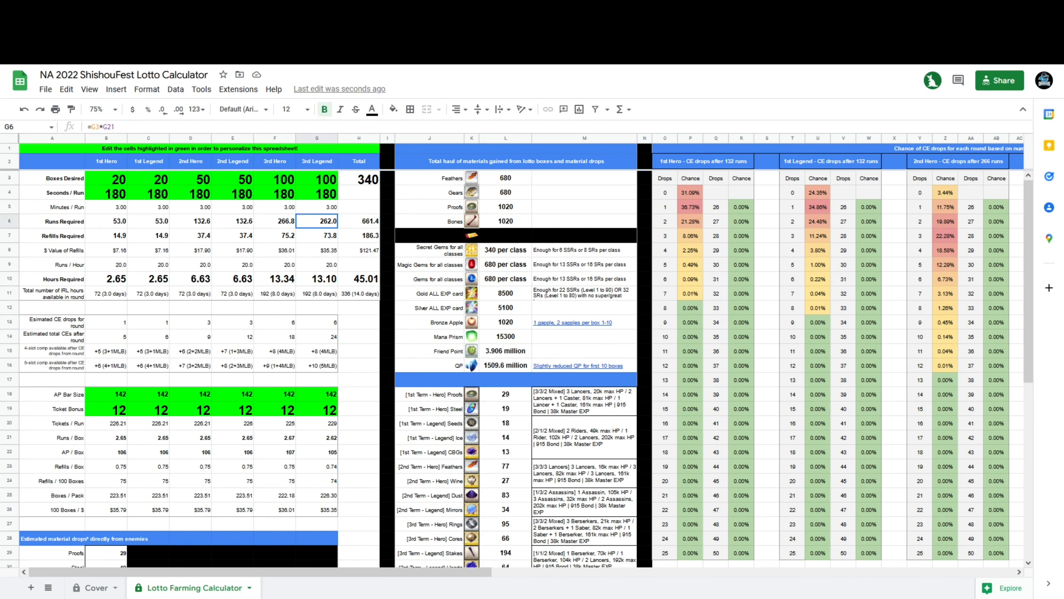
left_click_drag(359, 337, 52, 337)
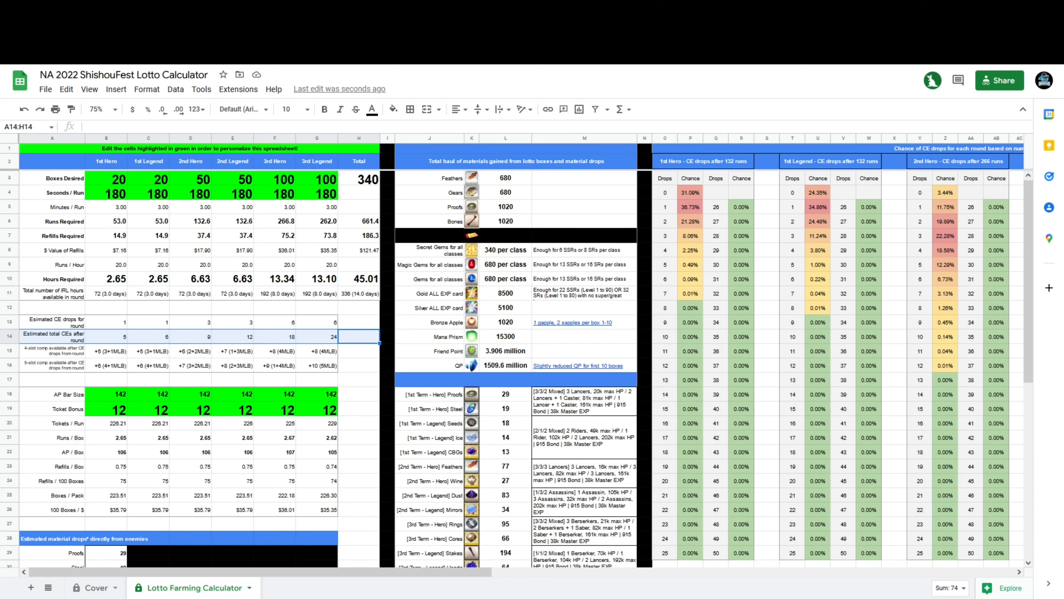
left_click(358, 337)
left_click_drag(317, 351, 317, 179)
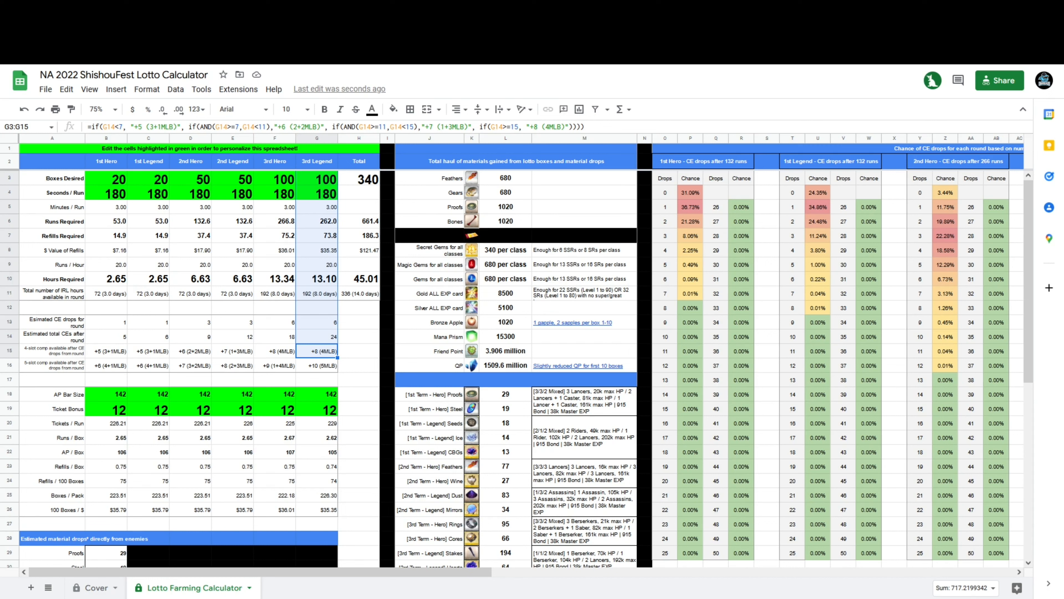
Step: Set Boxes Desired to 200 for both 1st Hero and 1st Legend
left_click(359, 337)
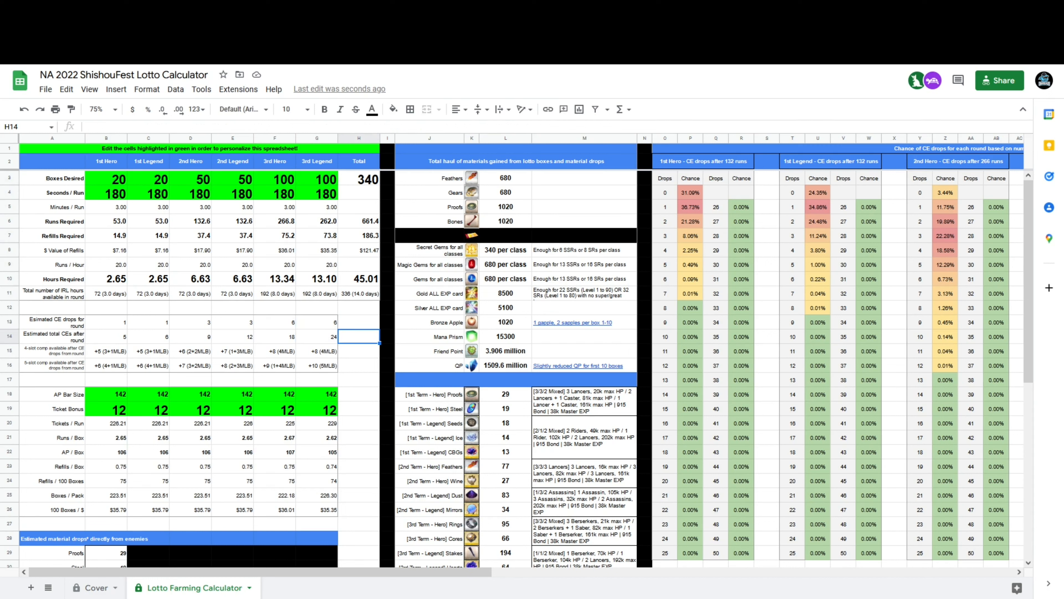
left_click(106, 179)
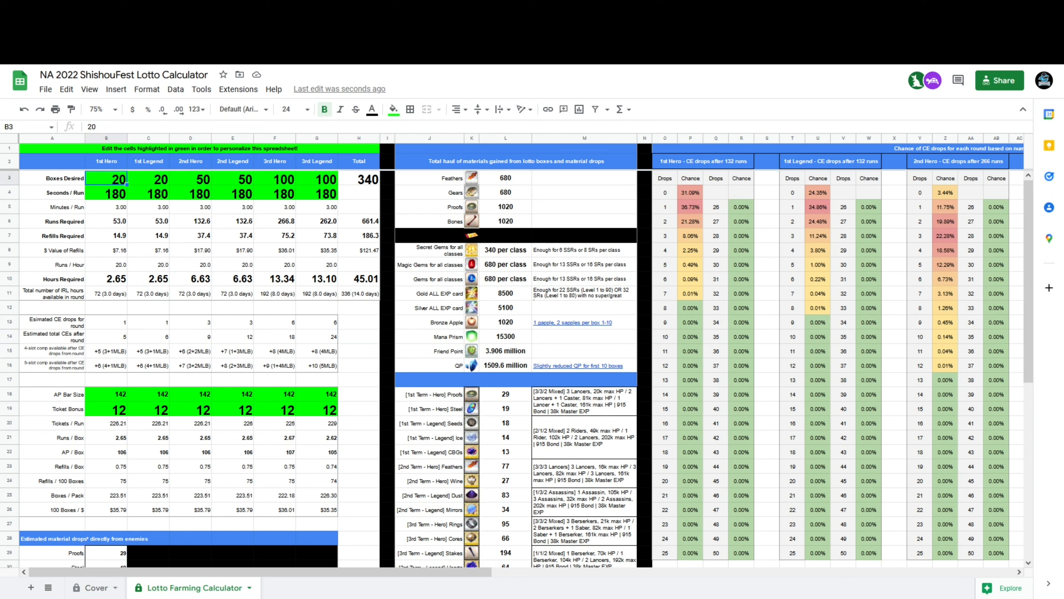
type("200")
key("Tab")
type("200")
key("Tab")
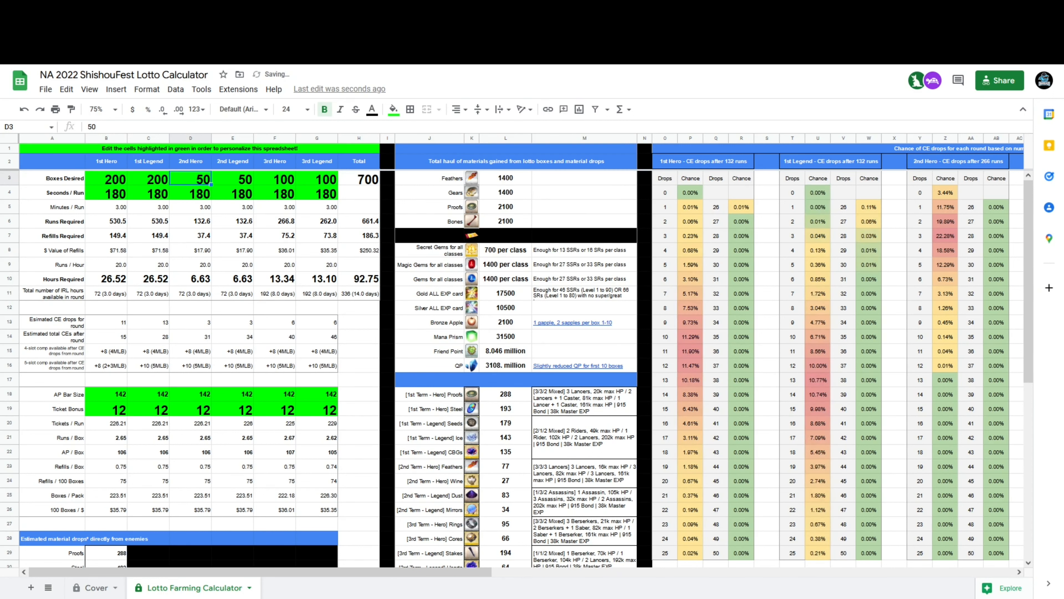
Step: Set Boxes Desired to 150 for 2nd Hero, 2nd Legend, 3rd Hero and 3rd Legend
type("150")
key("Tab")
type("15")
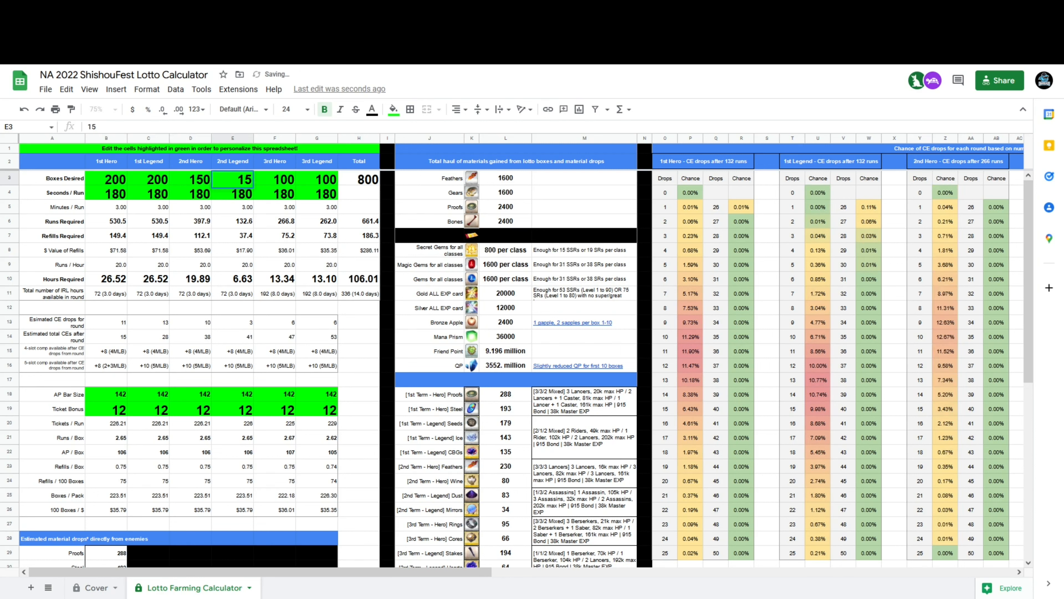
type("0")
key("Tab")
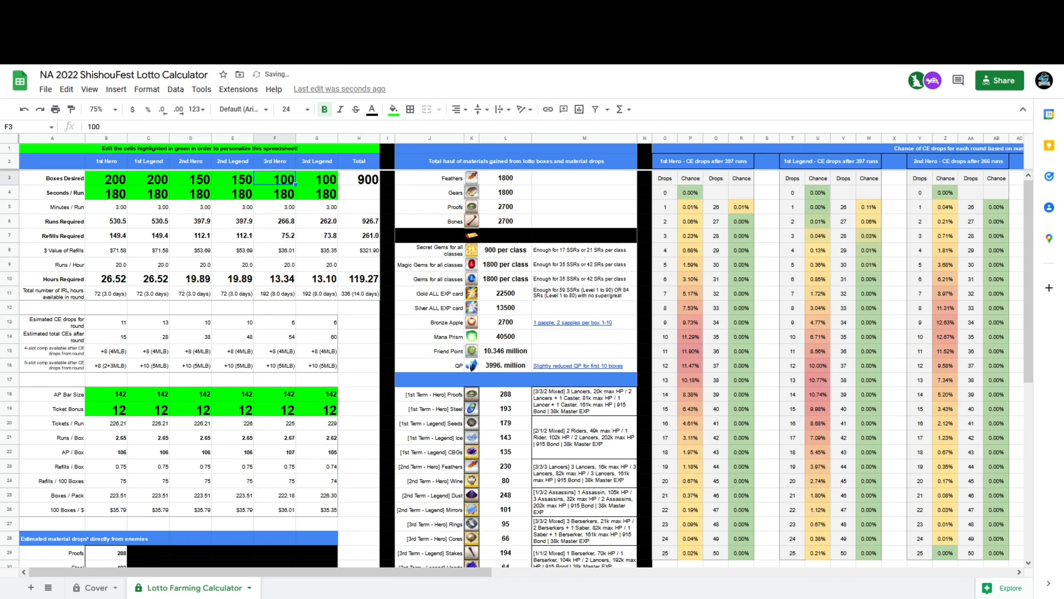
type("150")
key("Tab")
type("150")
key("Tab")
key("Return")
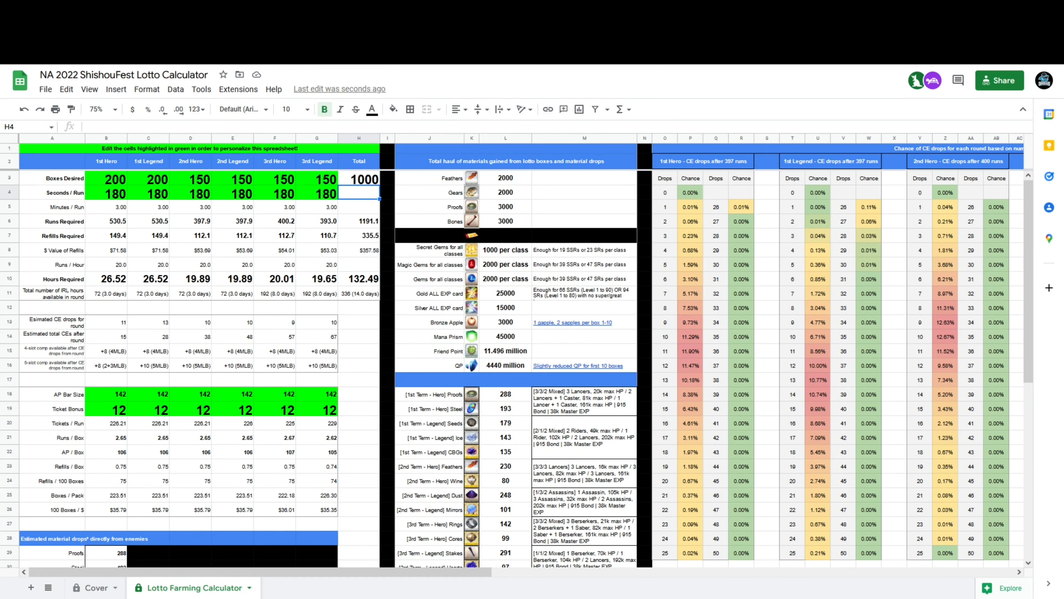
Step: Examine the CE drop chance tables for all six rounds, highlighting the middle rows from 3rd Legend back to 1st Hero
left_click_drag(259, 572, 579, 572)
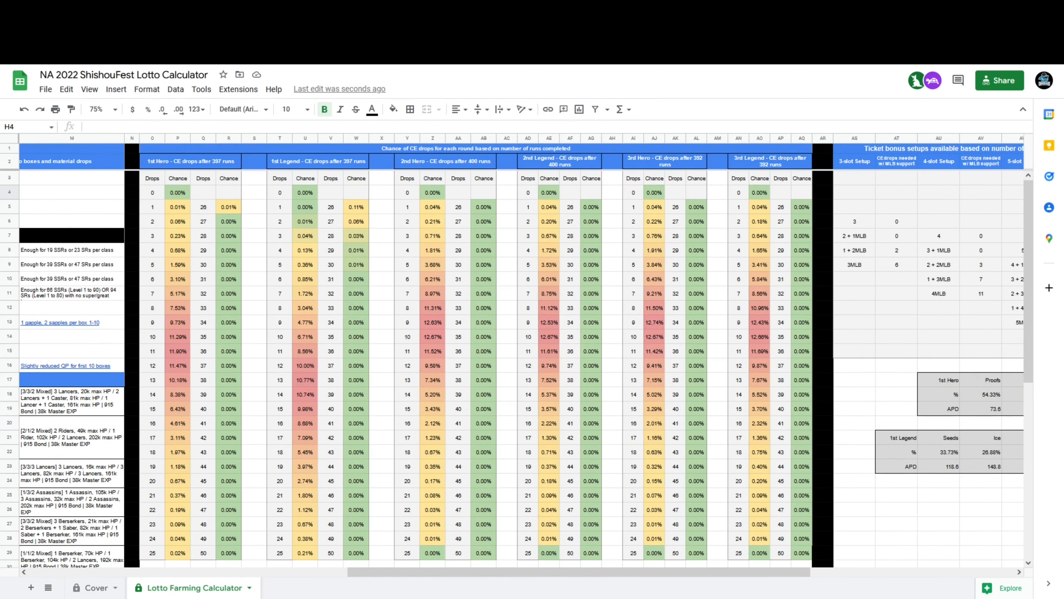
left_click_drag(802, 322, 177, 395)
left_click(549, 437)
left_click_drag(549, 572, 226, 572)
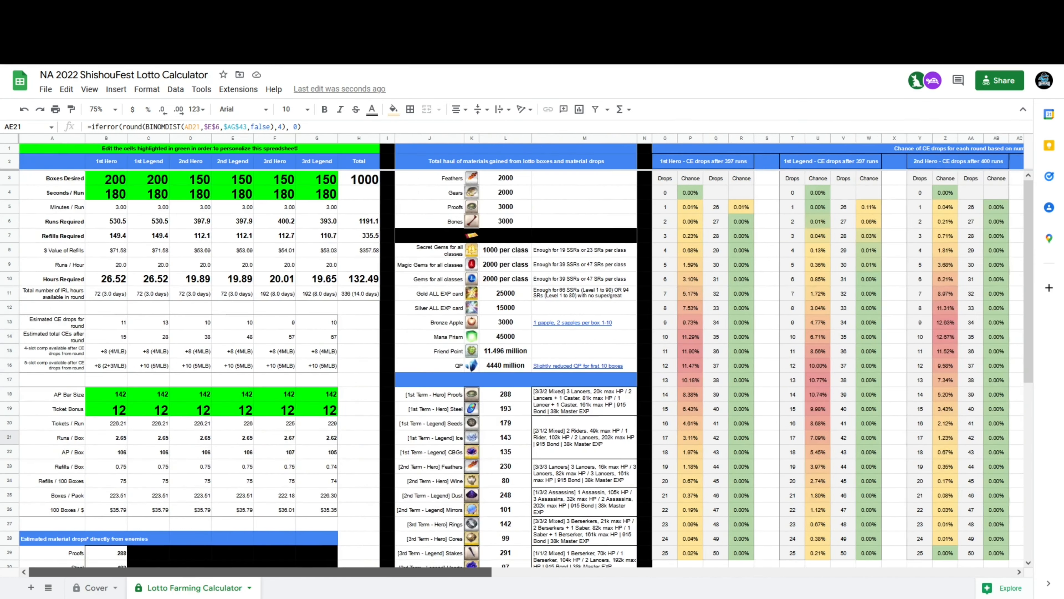
Step: Highlight the material drops by term with their enemy setups, from 1st Term Proofs downward, J18:M35
scroll(293, 394, "down", 3)
left_click_drag(505, 495, 438, 252)
left_click(585, 495)
left_click_drag(584, 495, 437, 253)
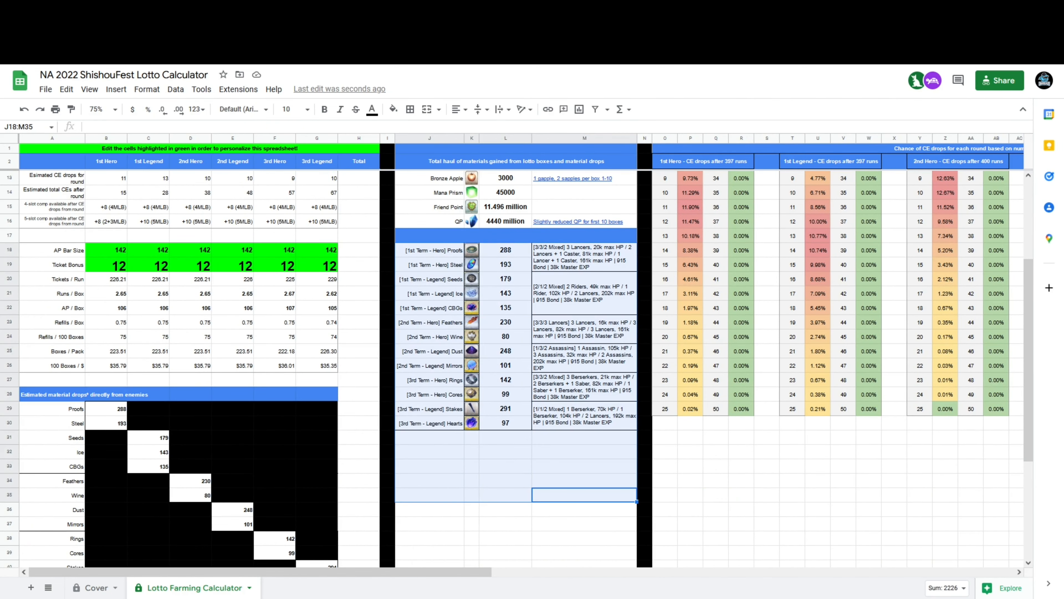
left_click(506, 466)
scroll(502, 357, "up", 3)
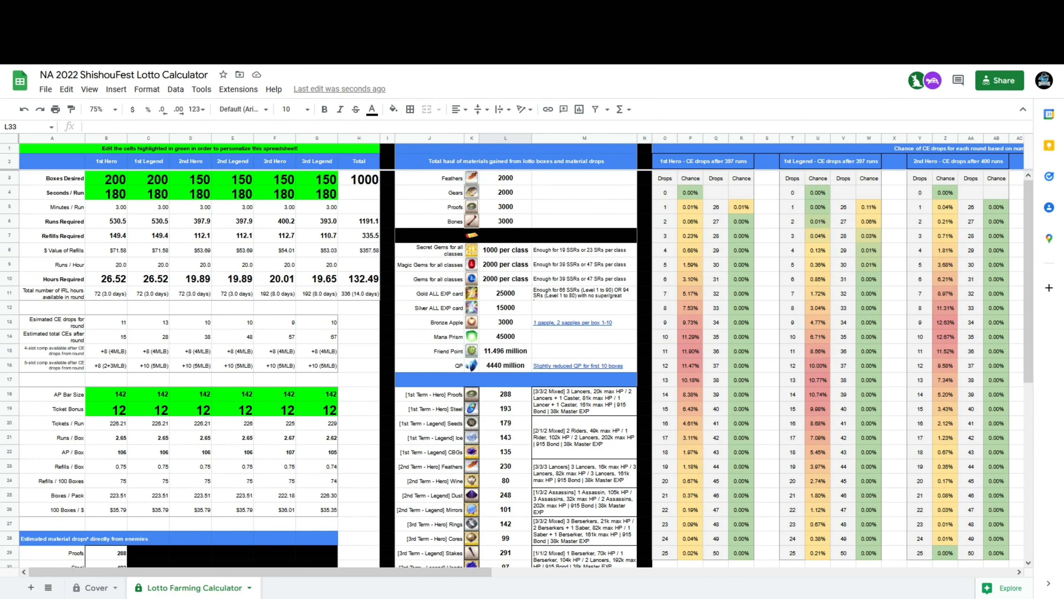
Step: Highlight the lotto haul amounts from Secret Gems down to QP, and check the QP, Mana Prism and Silver ALL EXP card cells
left_click_drag(505, 379, 505, 250)
left_click(505, 365)
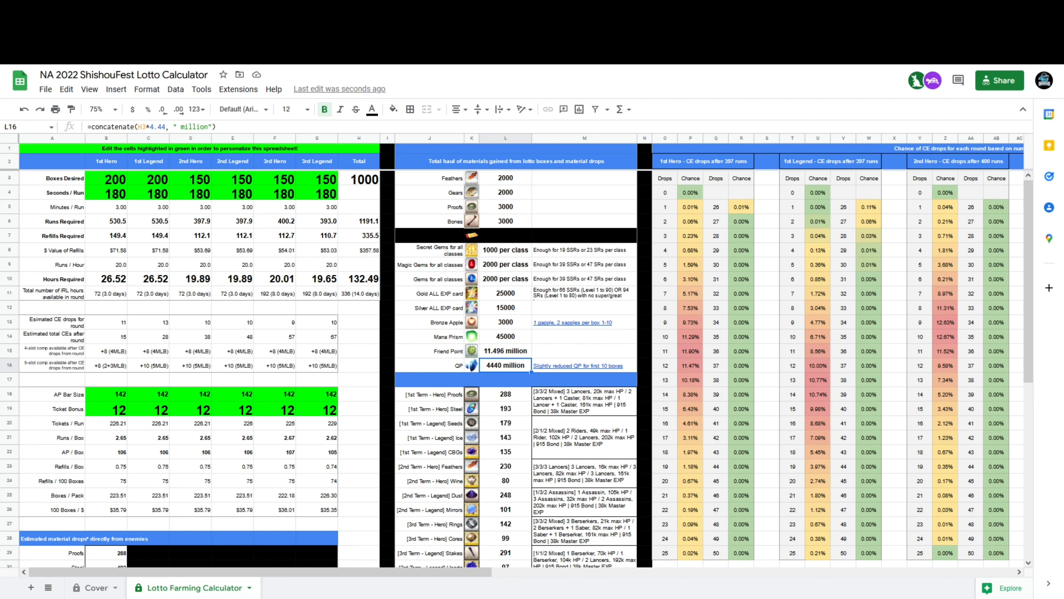
left_click(505, 336)
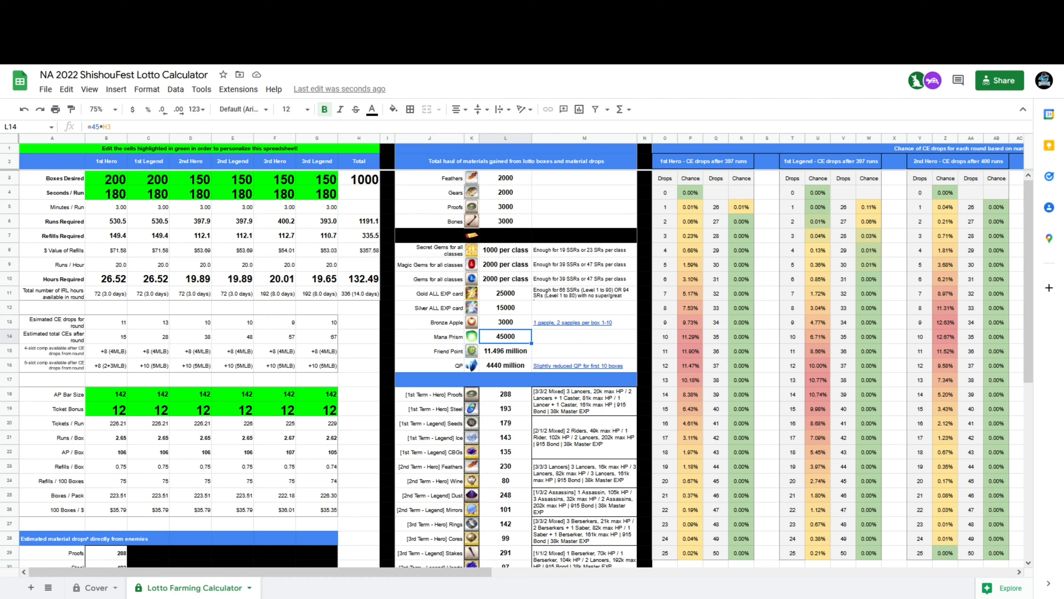
mouse_move(572, 322)
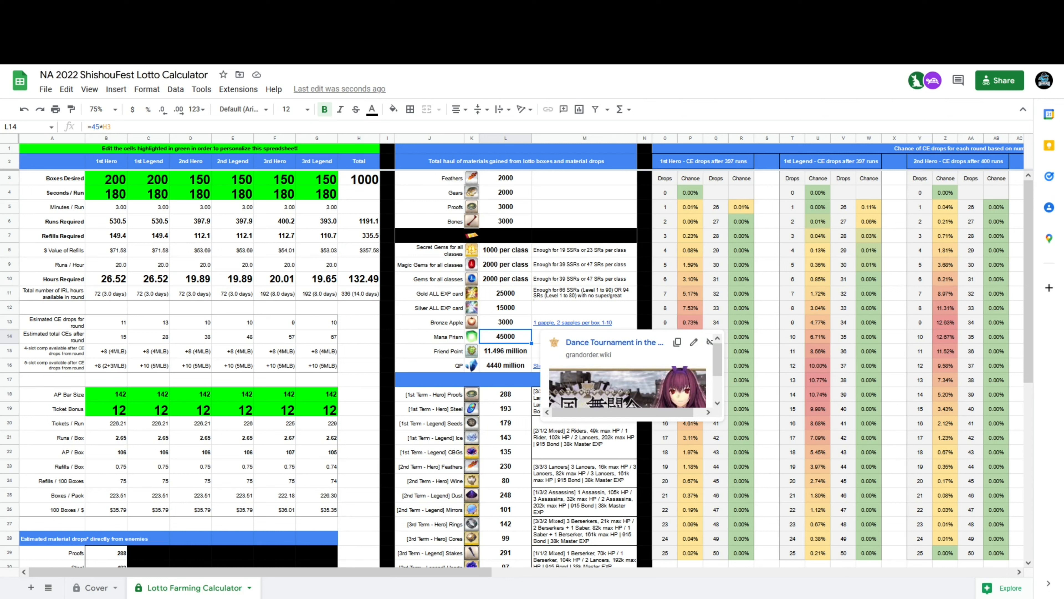
left_click(505, 307)
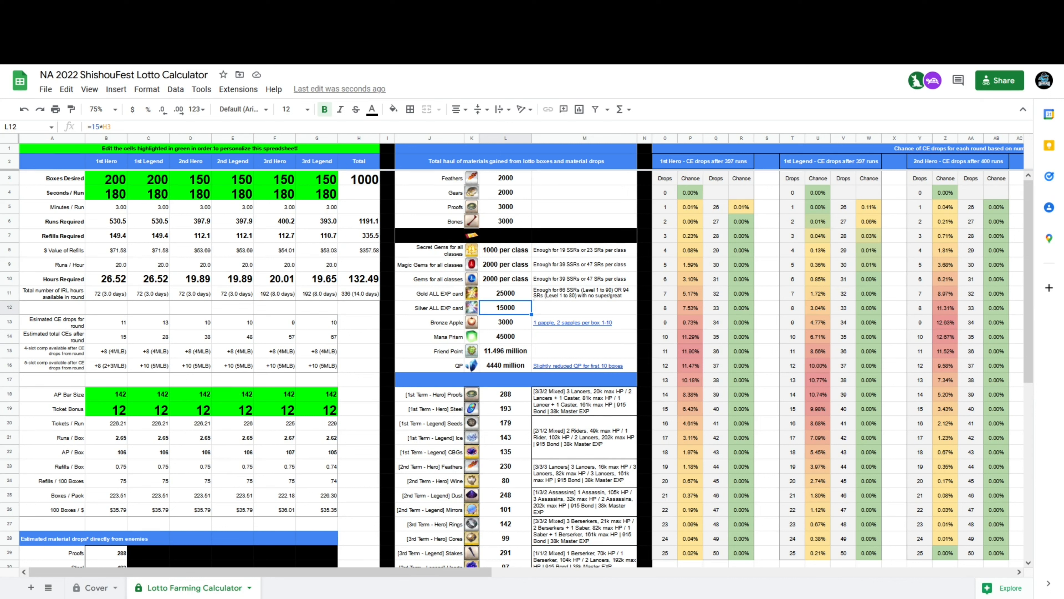
Step: Set Boxes Desired to 0 for all six rounds, from 1st Hero through 3rd Legend
left_click(106, 179)
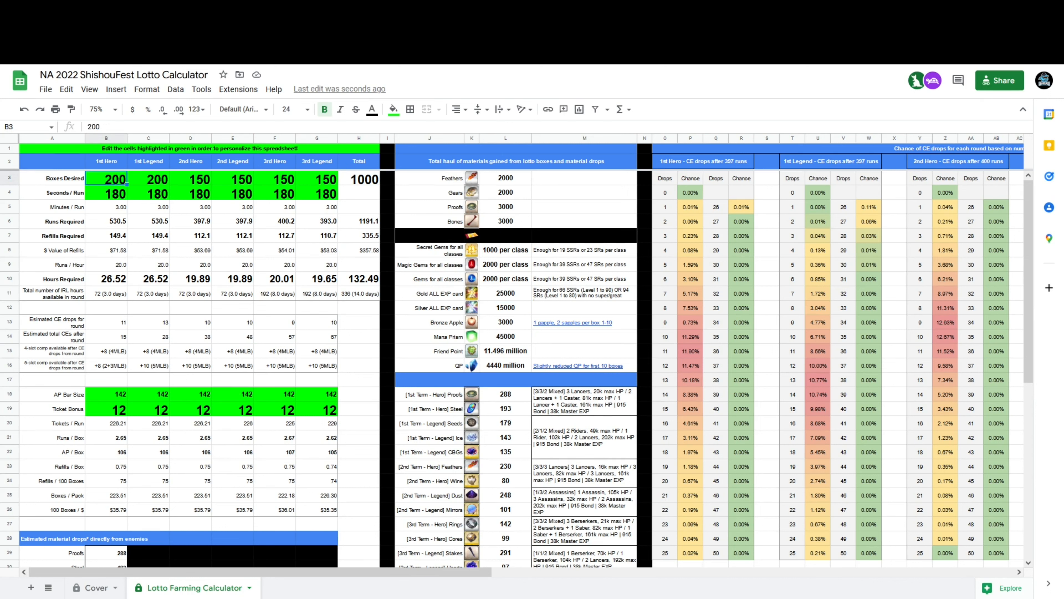
type("0")
key("Tab")
type("0")
key("Tab")
type("0")
key("Tab")
type("0")
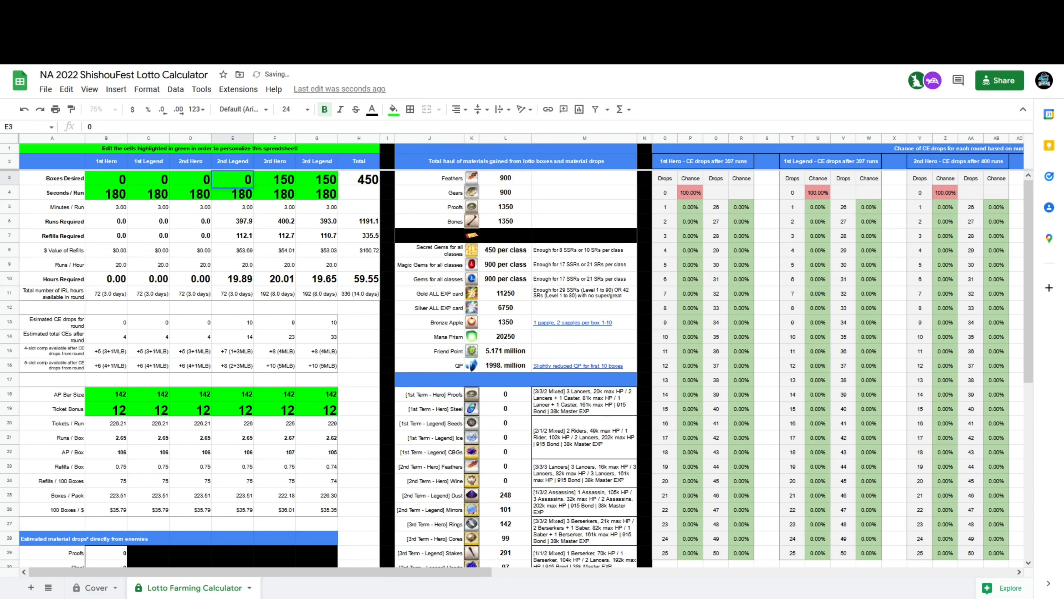
key("Tab")
type("0")
key("Tab")
type("0")
left_click(359, 193)
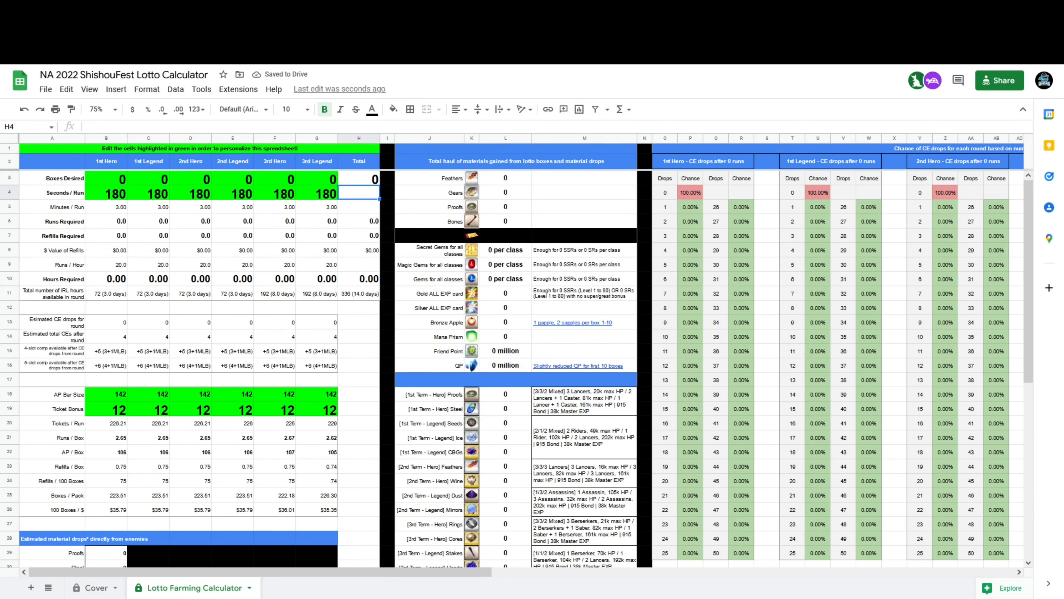
Step: Highlight the term material amounts with their enemy setups, L18:M34, and the Seconds / Run and Minutes / Run rows, A4:H5
scroll(532, 356, "down", 2)
left_click_drag(584, 552, 505, 329)
left_click(585, 524)
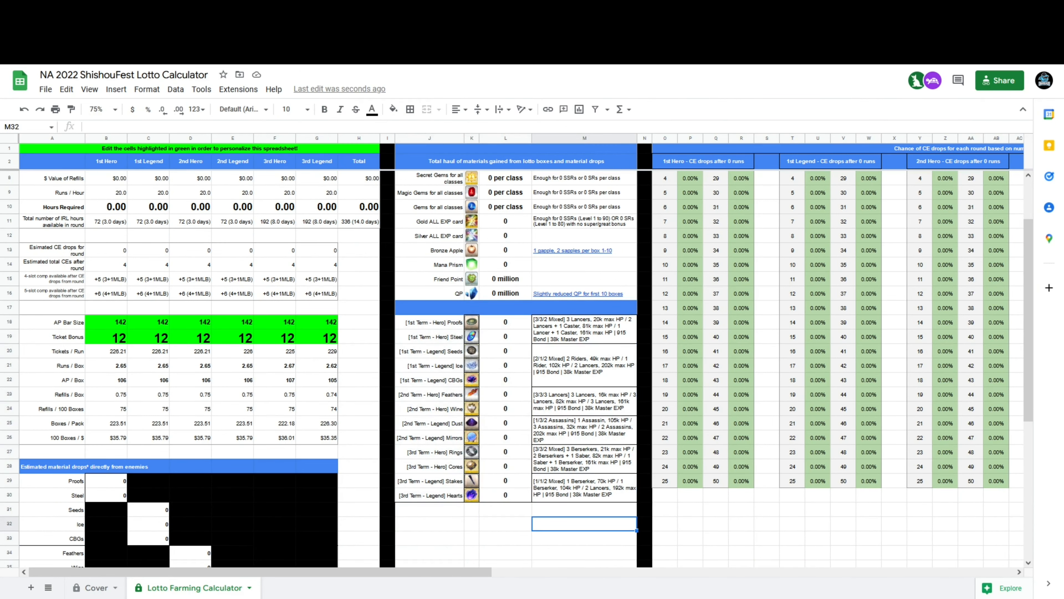
scroll(532, 356, "up", 2)
left_click_drag(359, 192, 52, 207)
left_click(358, 207)
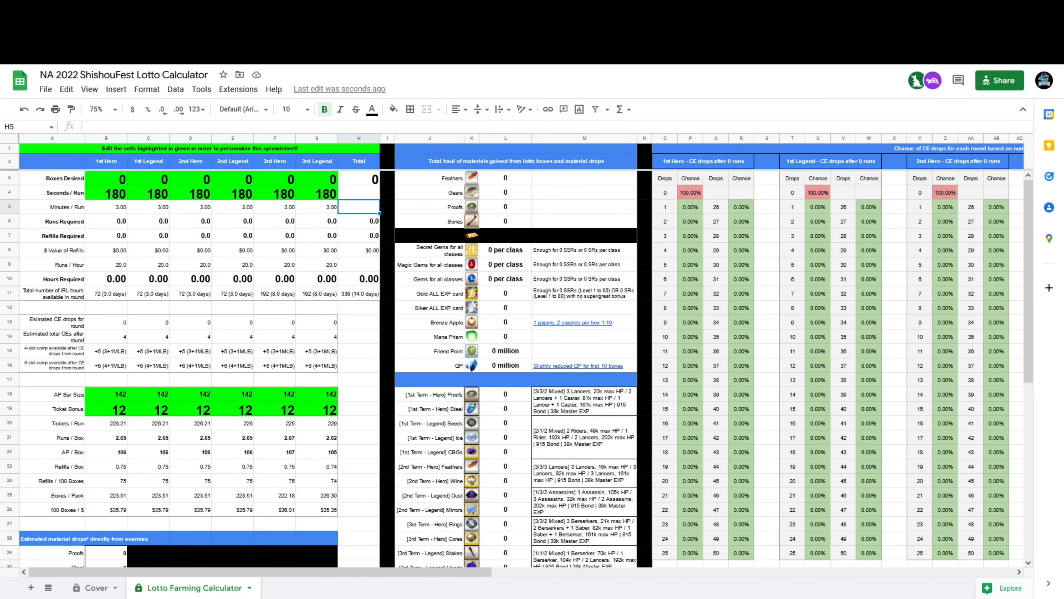
Step: Highlight the haul amounts between 2nd Term Feathers and the gems, and select the Friend Point and QP amounts
left_click(105, 178)
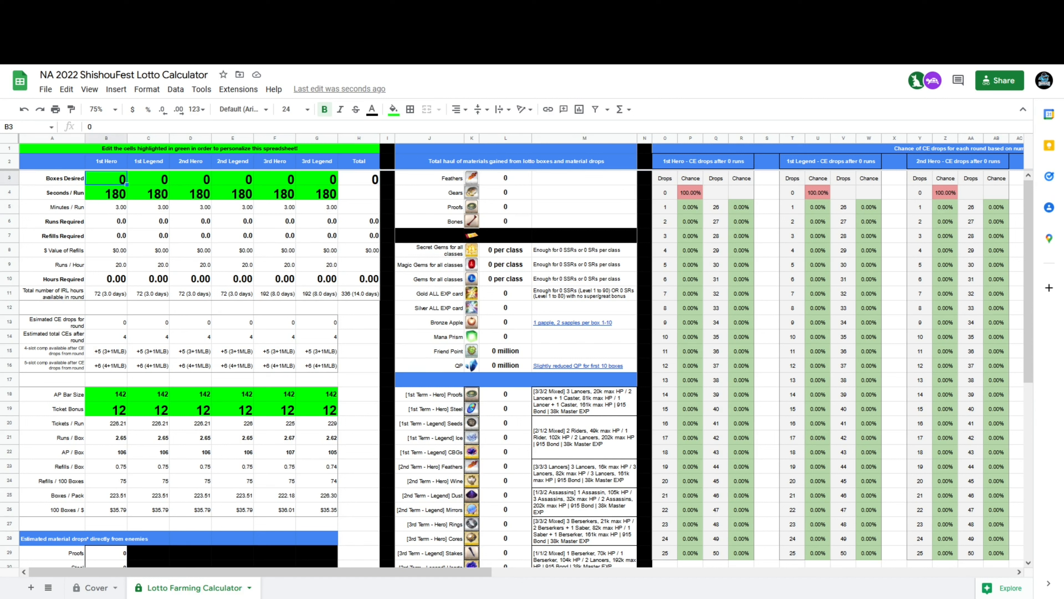
left_click_drag(505, 466, 505, 236)
left_click(505, 351)
key("Down")
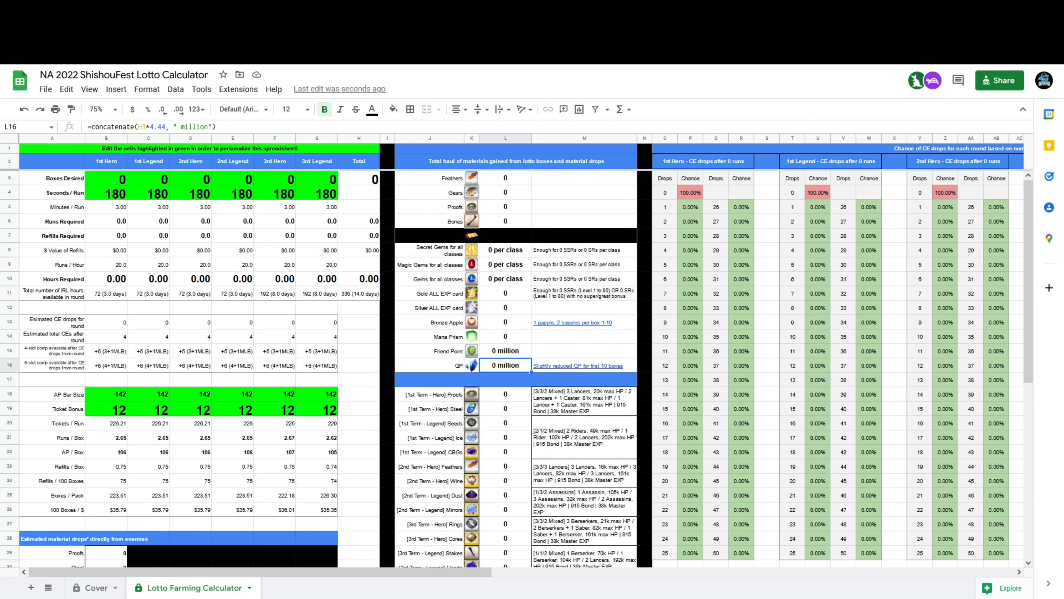
Step: Set Boxes Desired to 122 for 3rd Legend
left_click(317, 178)
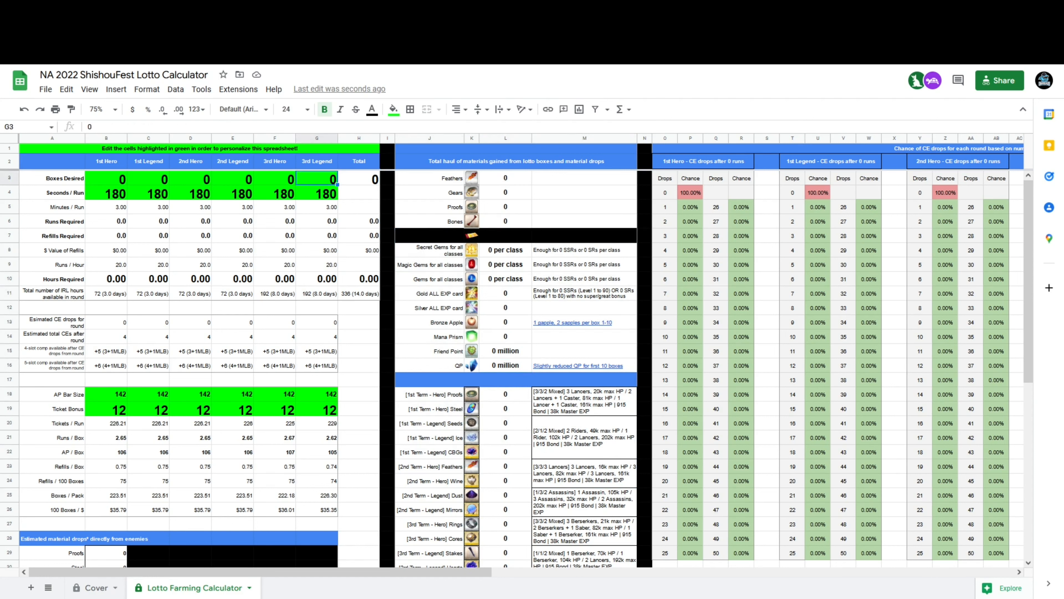
type("122")
left_click(358, 193)
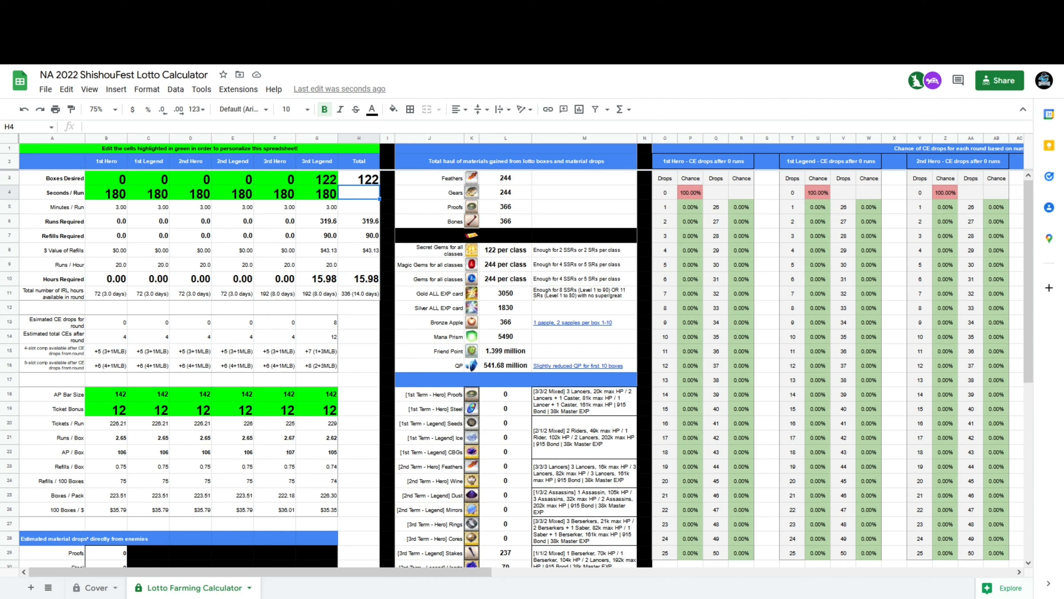
Step: Reset the 3rd Legend Boxes Desired to 0
left_click(317, 179)
type("0")
left_click(359, 206)
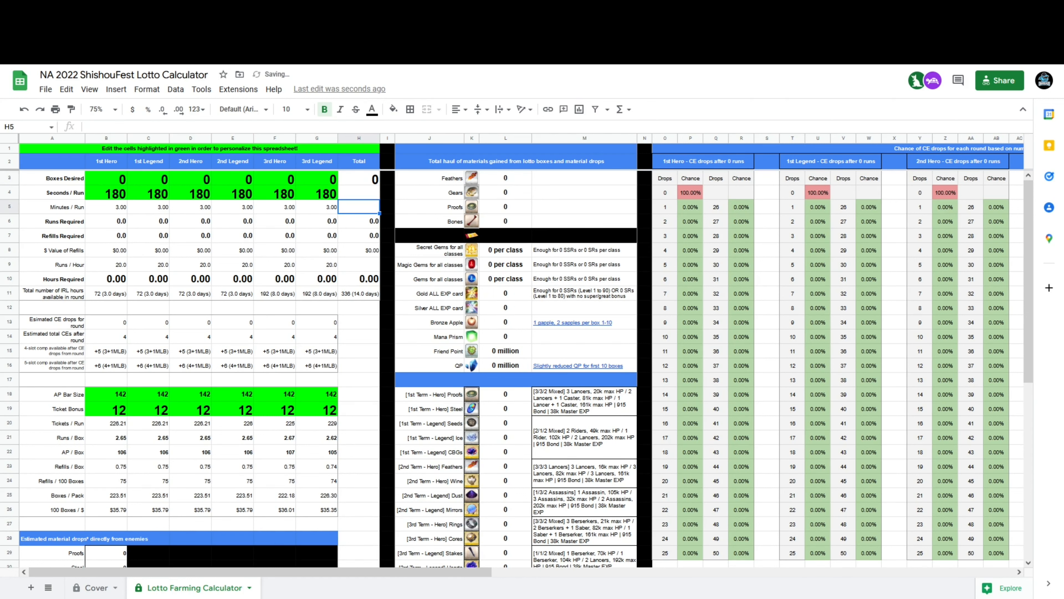
Step: Highlight the material amounts column from below 3rd Term Hearts up to Bronze Apple, and select the 1st Term CBGs amount
scroll(505, 419, "down", 3)
left_click_drag(506, 495, 506, 173)
left_click(505, 351)
scroll(505, 352, "up", 3)
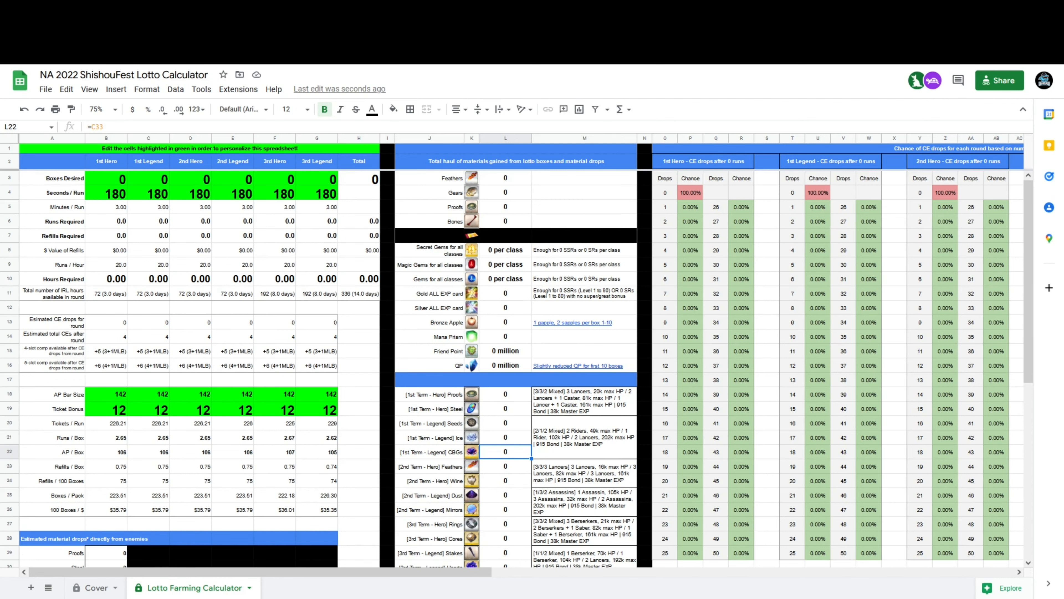
Step: Look over the ticket bonus setups, tickets per run and drop rate tables, and the estimated material drops from enemies
left_click_drag(260, 572, 784, 571)
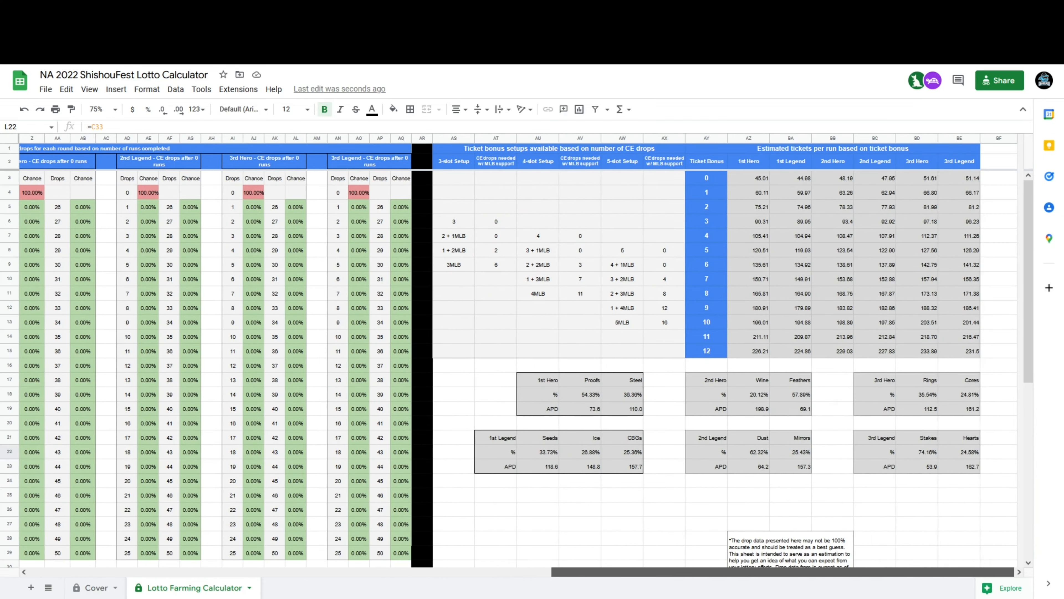
left_click_drag(783, 571, 260, 572)
scroll(419, 377, "down", 5)
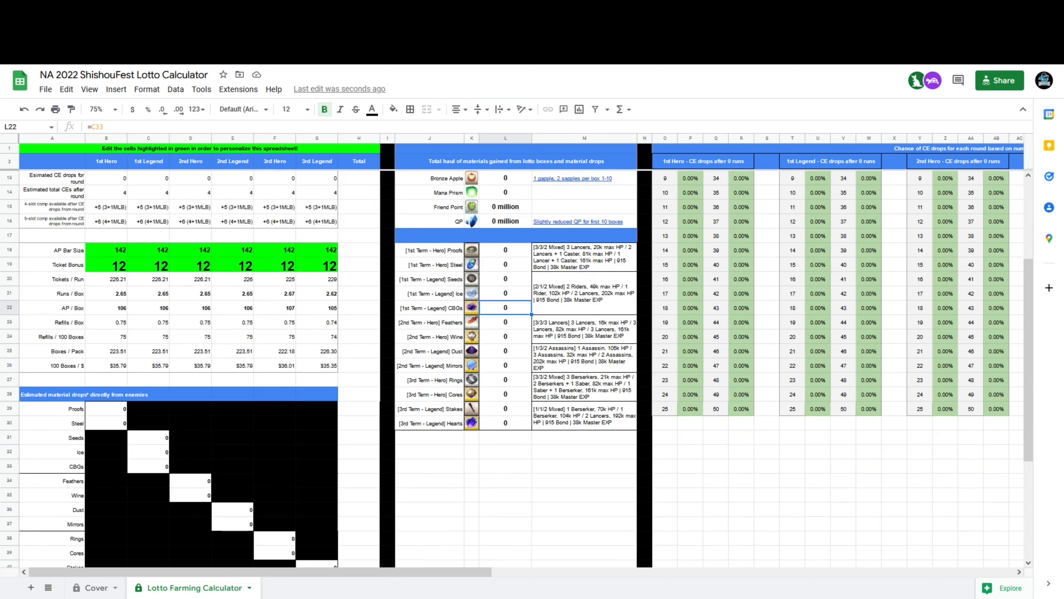
scroll(419, 377, "up", 5)
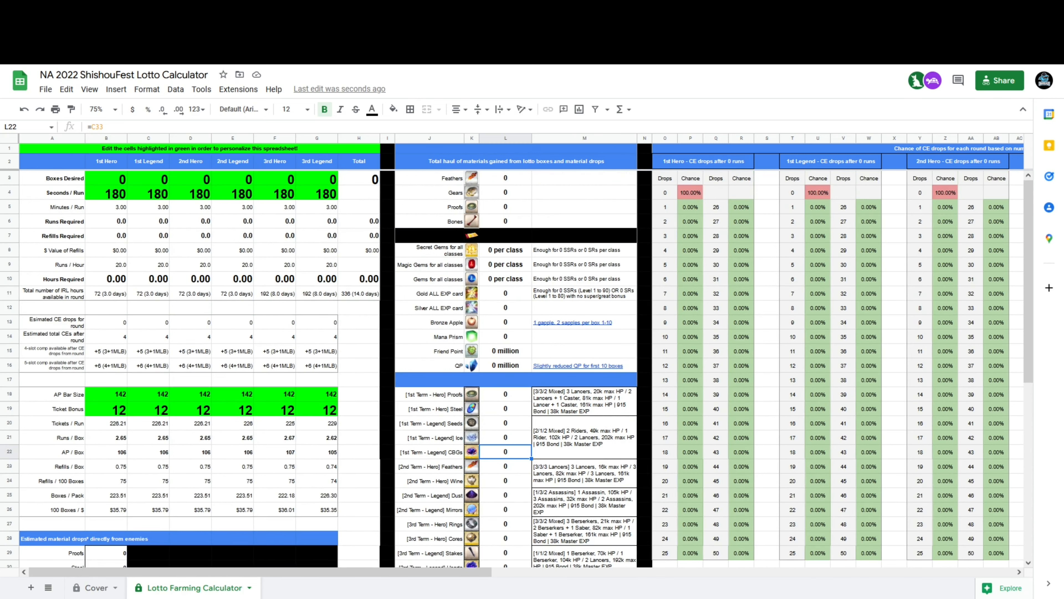
mouse_move(260, 572)
left_mouse_down()
mouse_move(783, 572)
mouse_move(260, 572)
left_mouse_up()
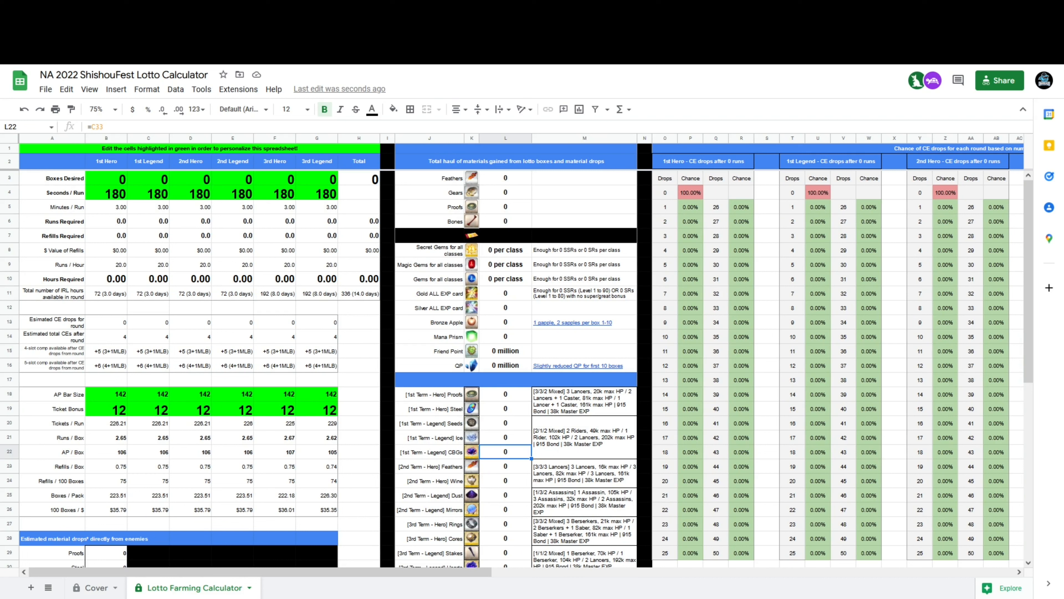